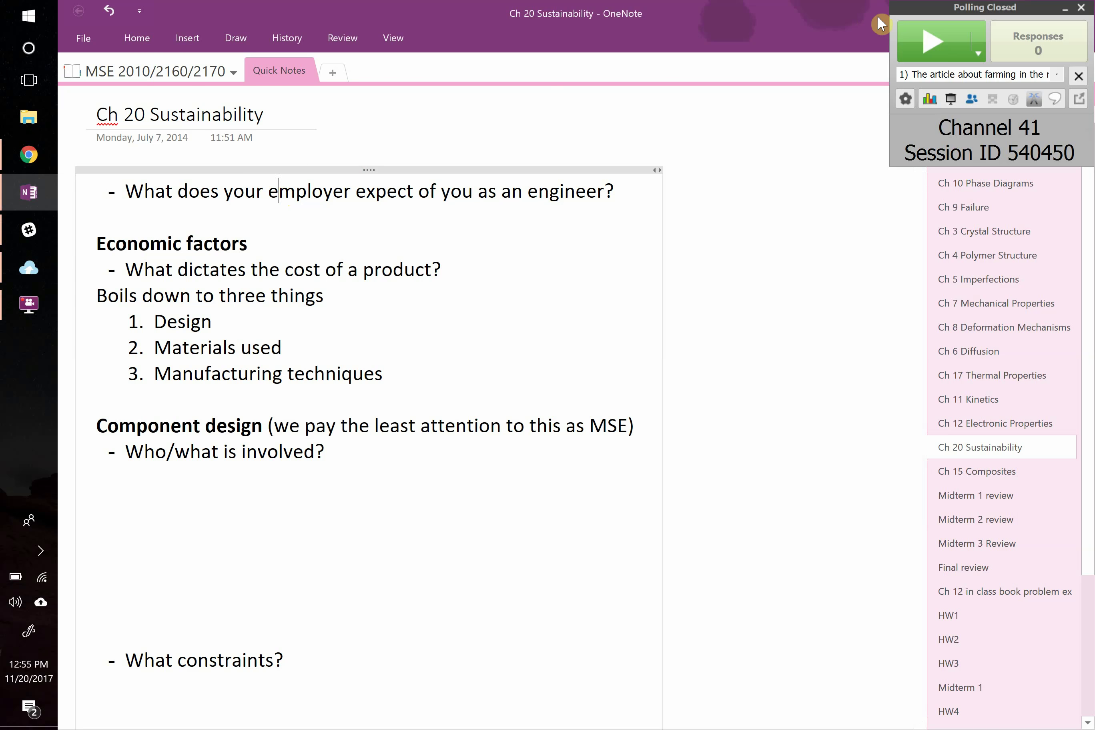
Run and close the poll on the Netherlands farming question, showing 99% chose option C.
click(926, 41)
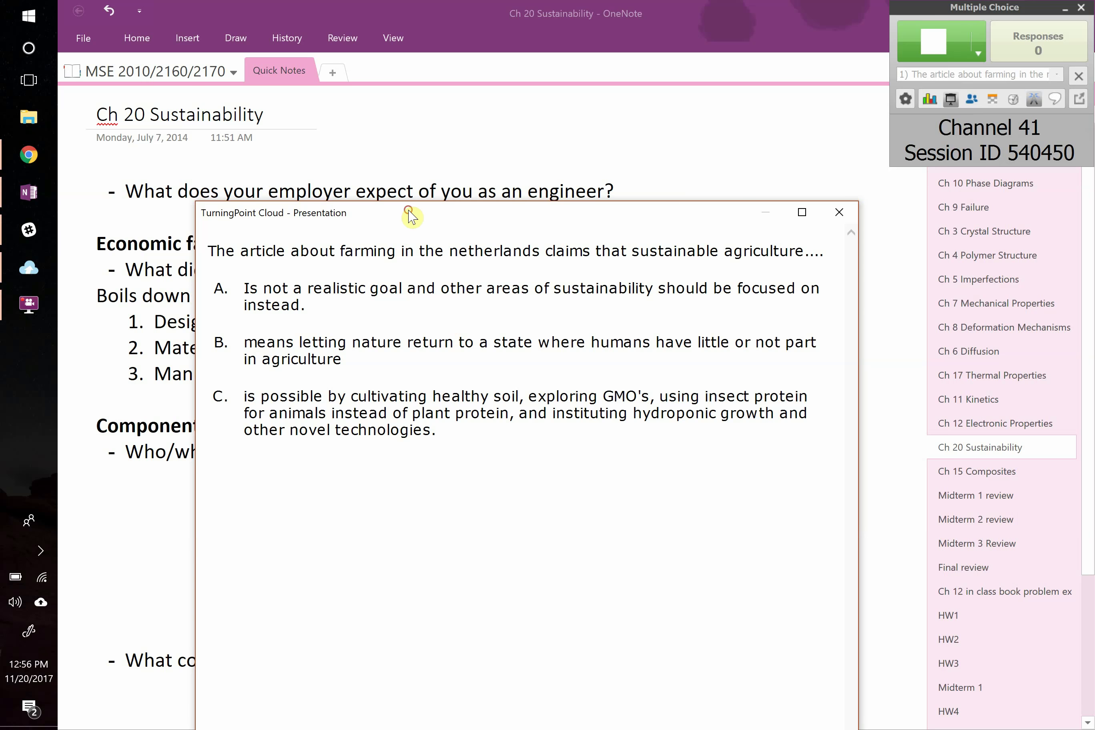
drag(415, 216, 412, 140)
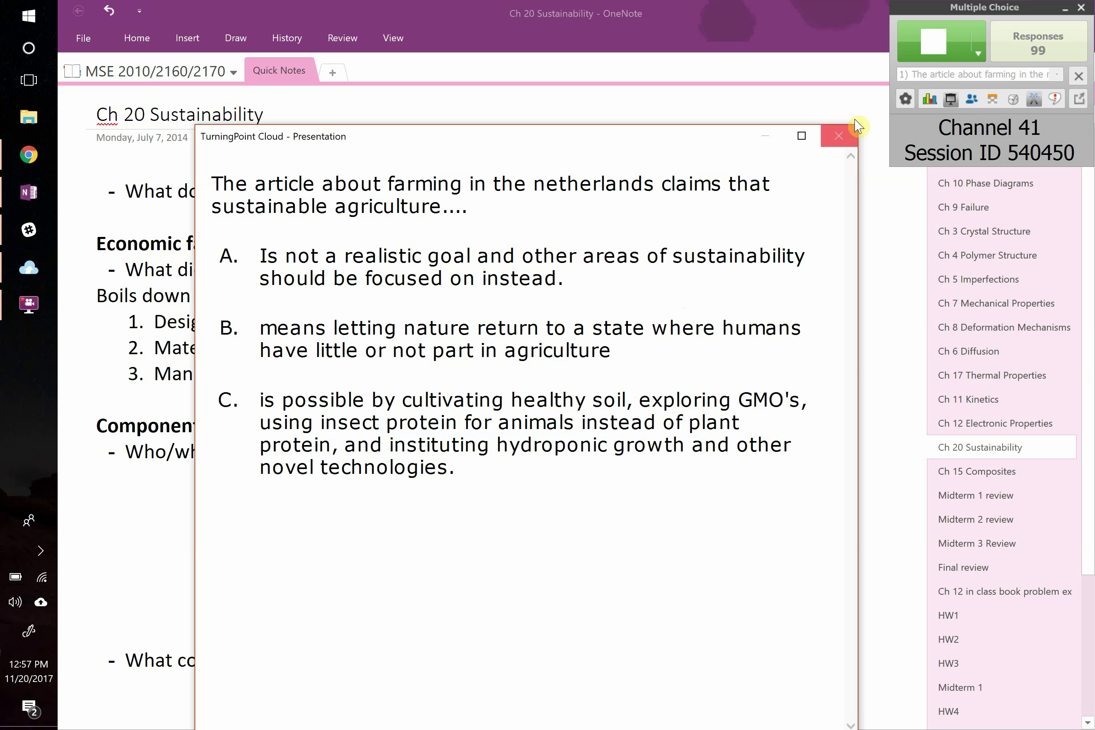
click(930, 48)
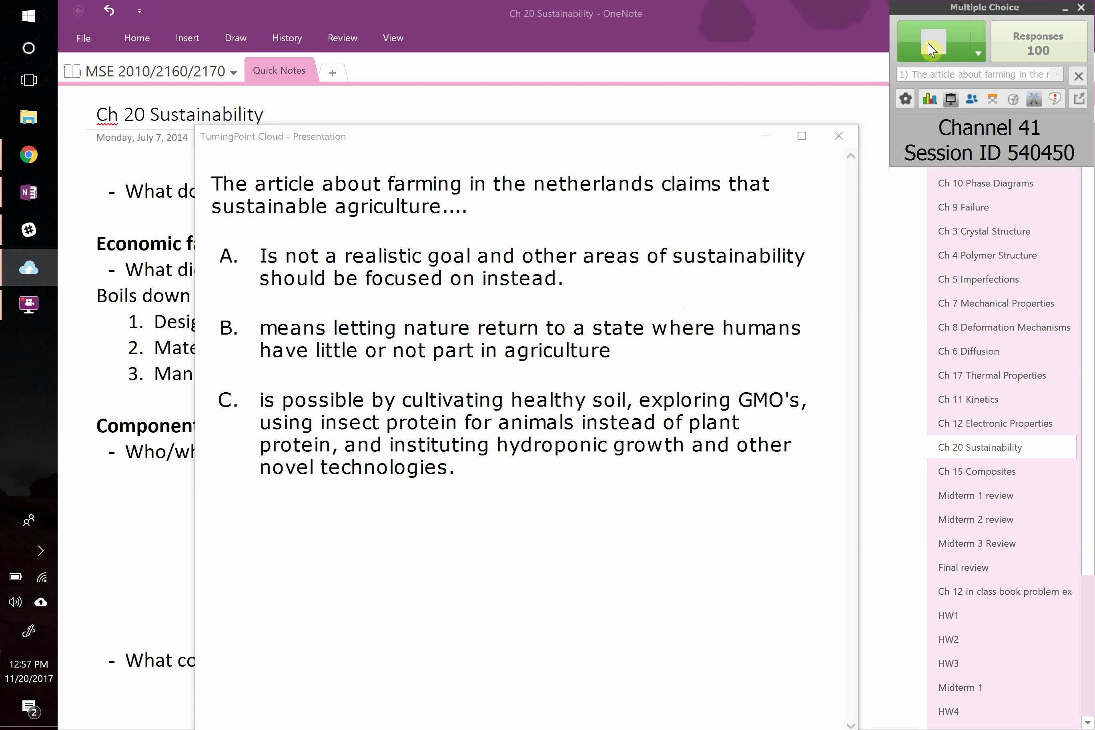
click(930, 48)
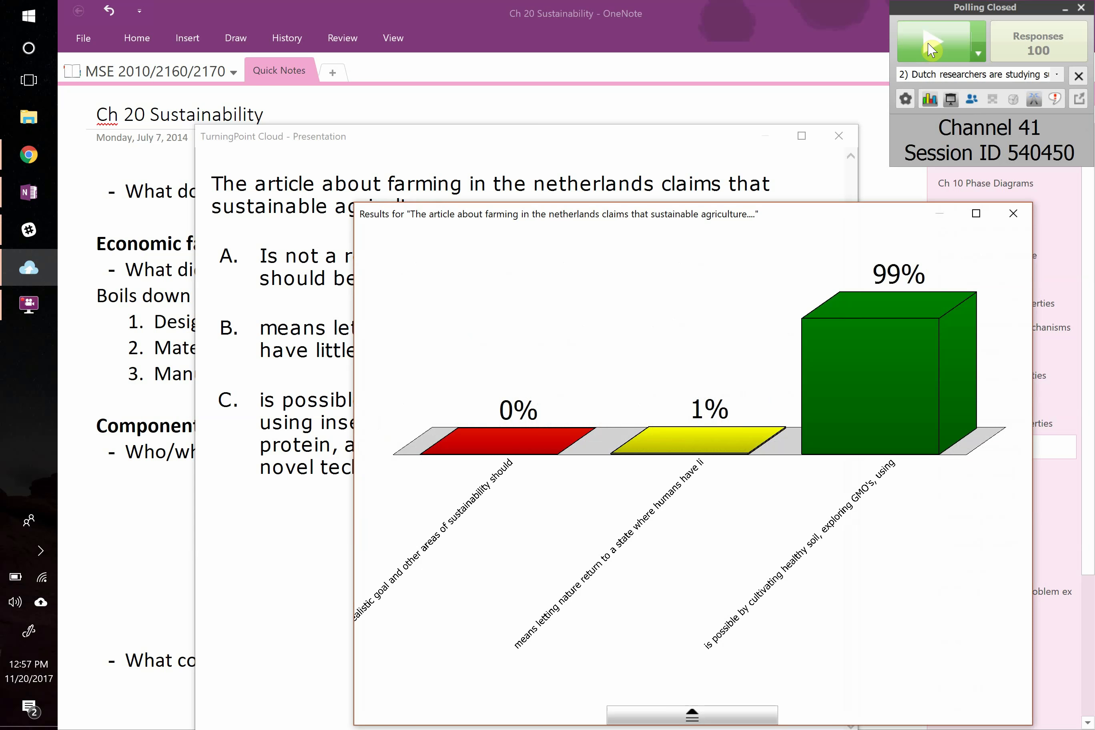
Poll question 2 on Dutch researchers and show results: 73% chose C, cultured meat.
click(930, 47)
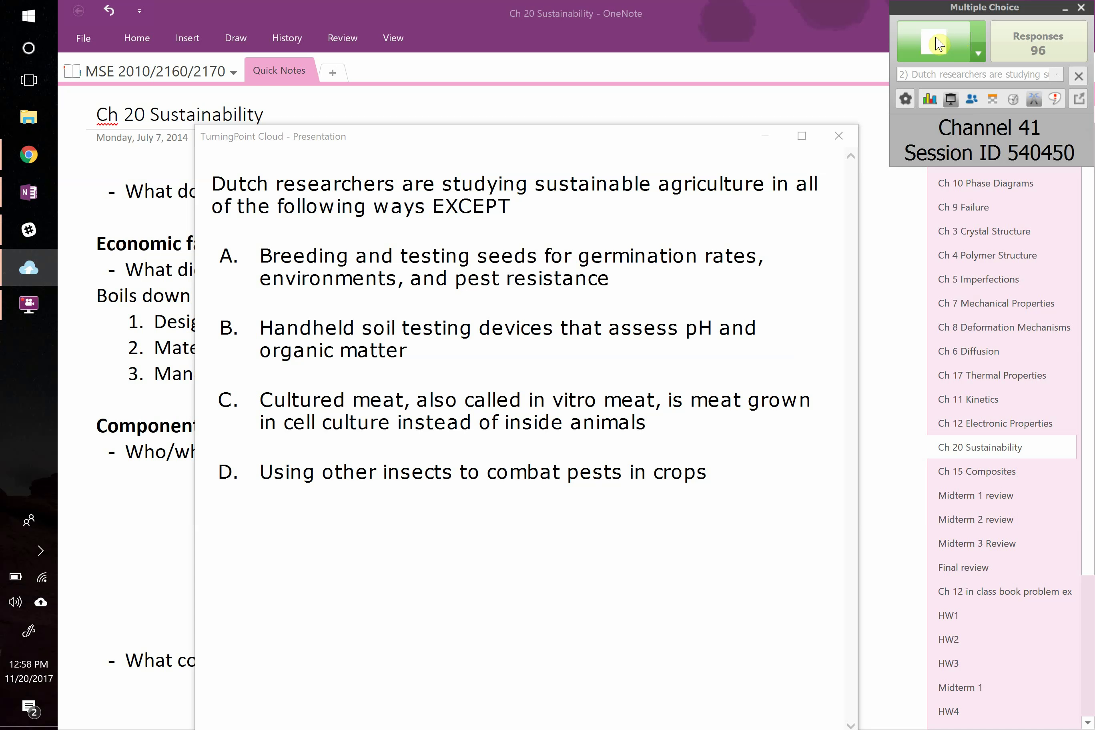
click(935, 42)
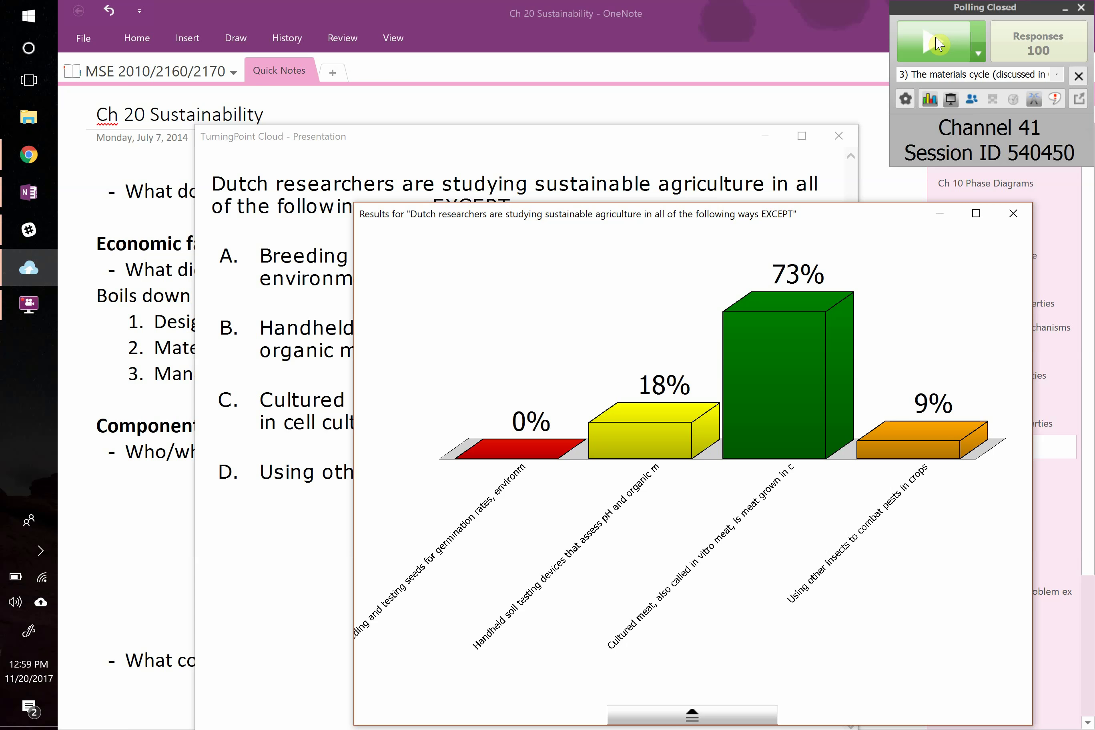
Poll the materials cycle question and show results: 95% chose D, all of these.
click(938, 44)
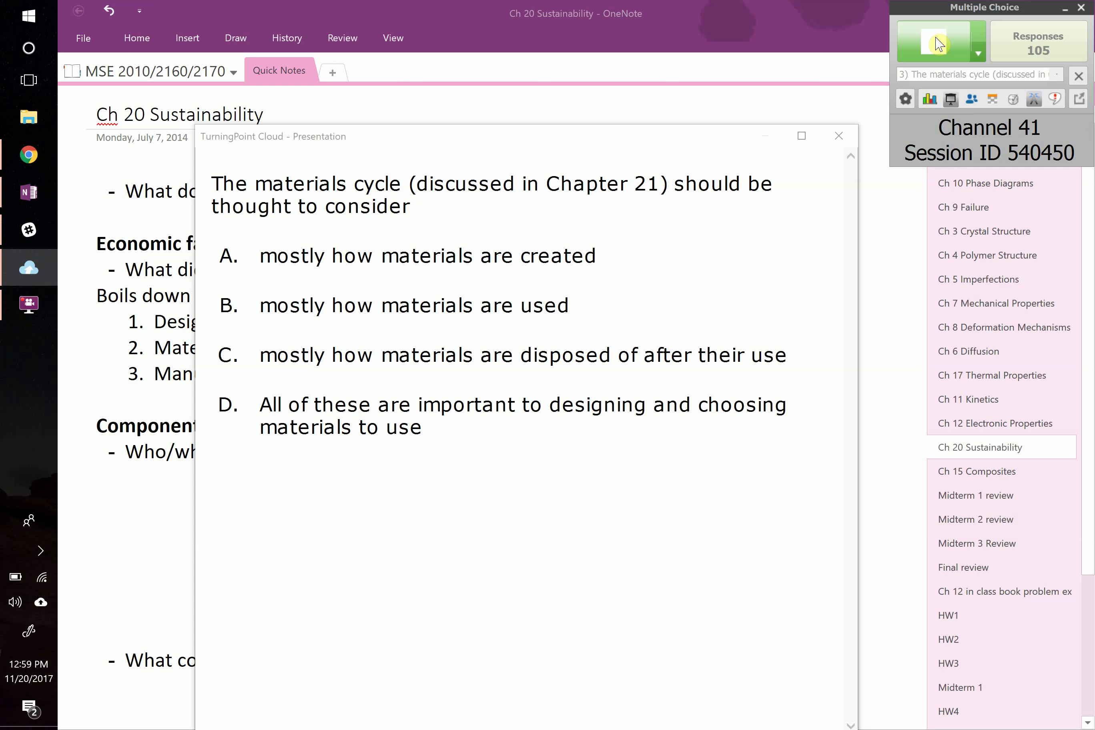
click(936, 44)
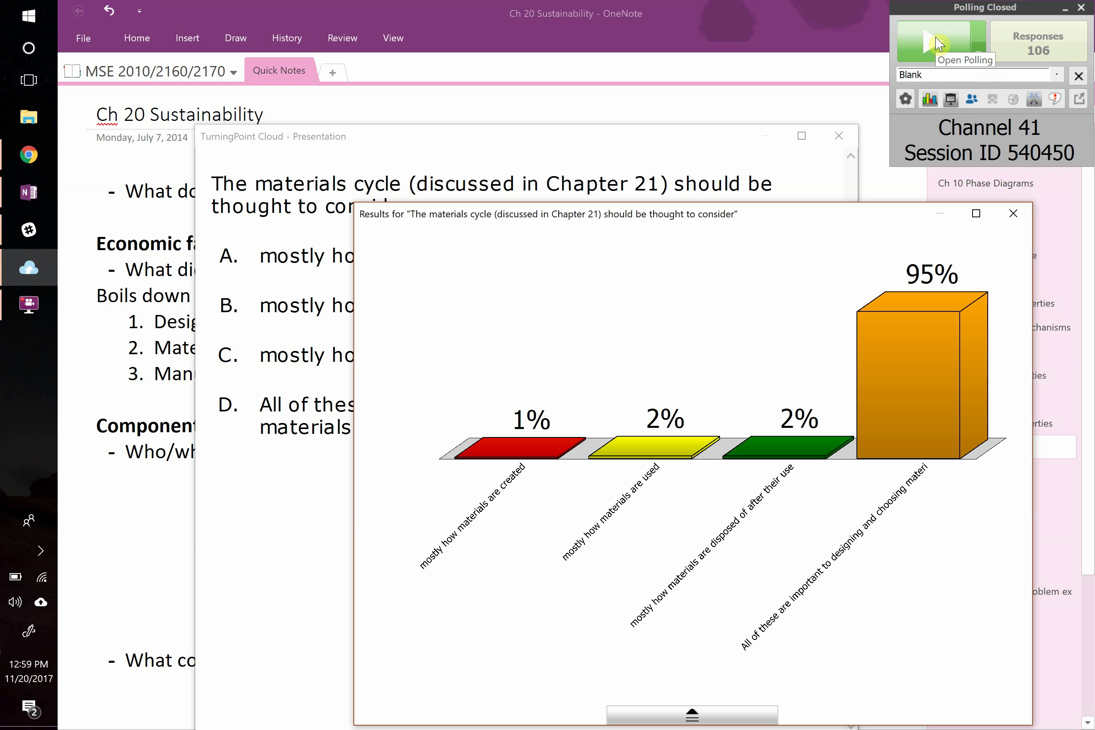
Close the TurningPoint presentation to return to the Ch 20 Sustainability notes.
click(603, 8)
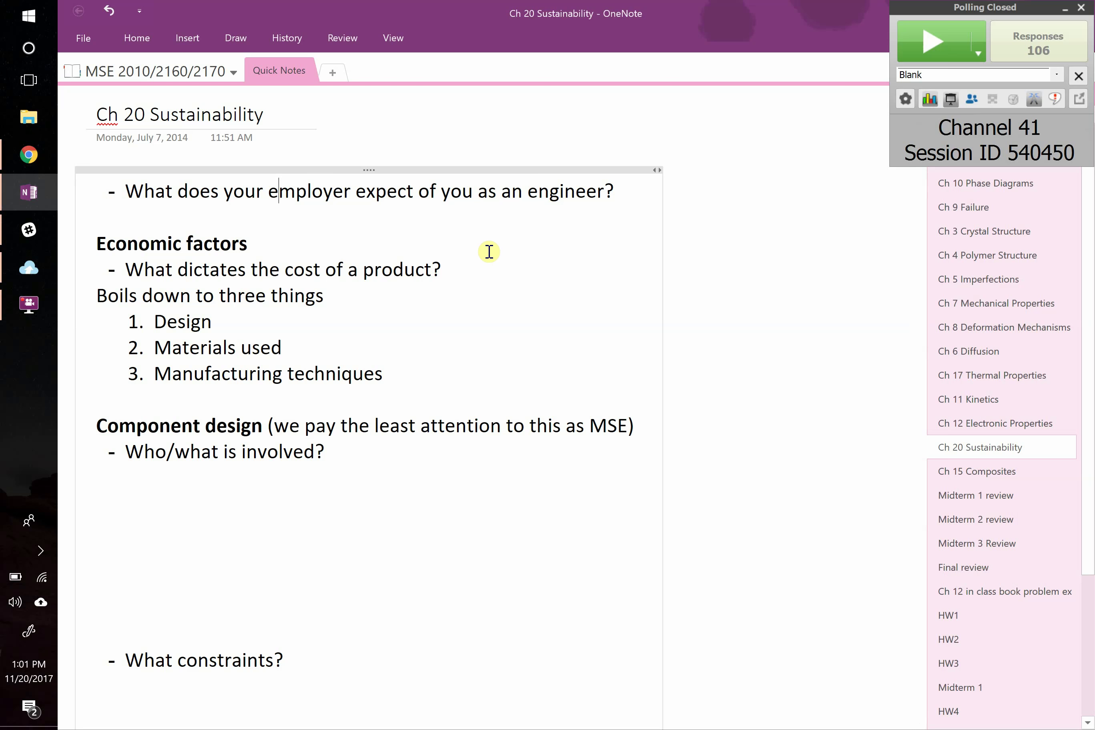
Select the grey pen and scroll down to the Materials used section's Examples? prompt.
click(236, 38)
click(282, 71)
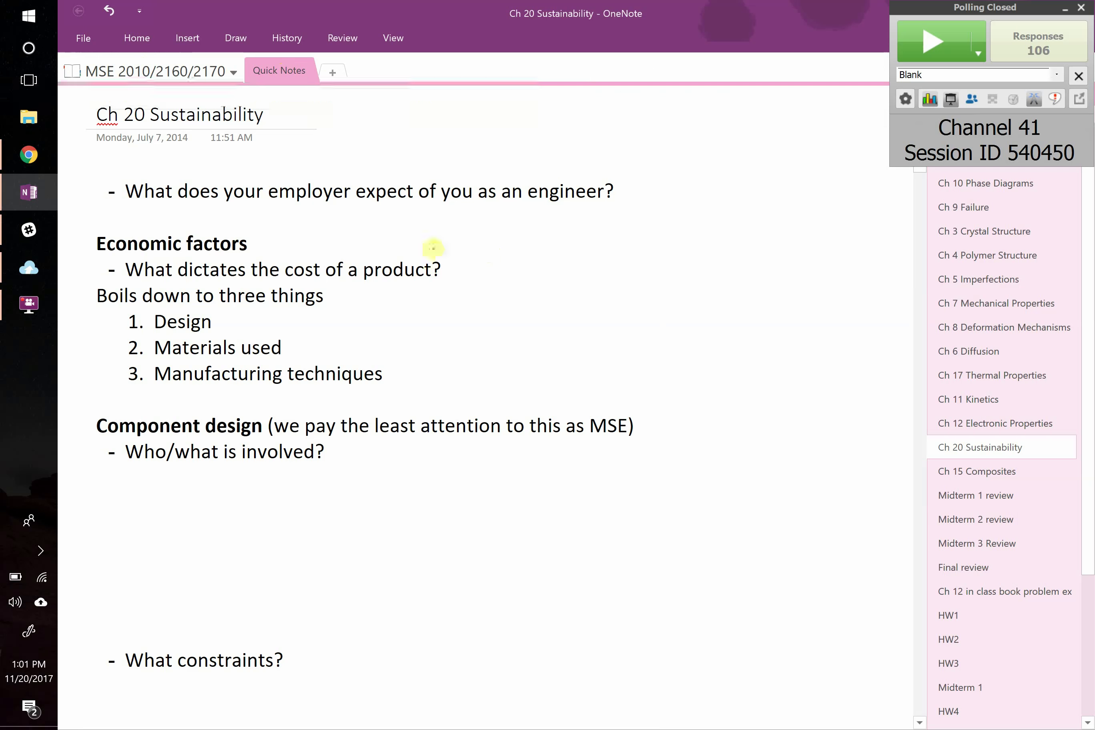
scroll(348, 233, down, 2)
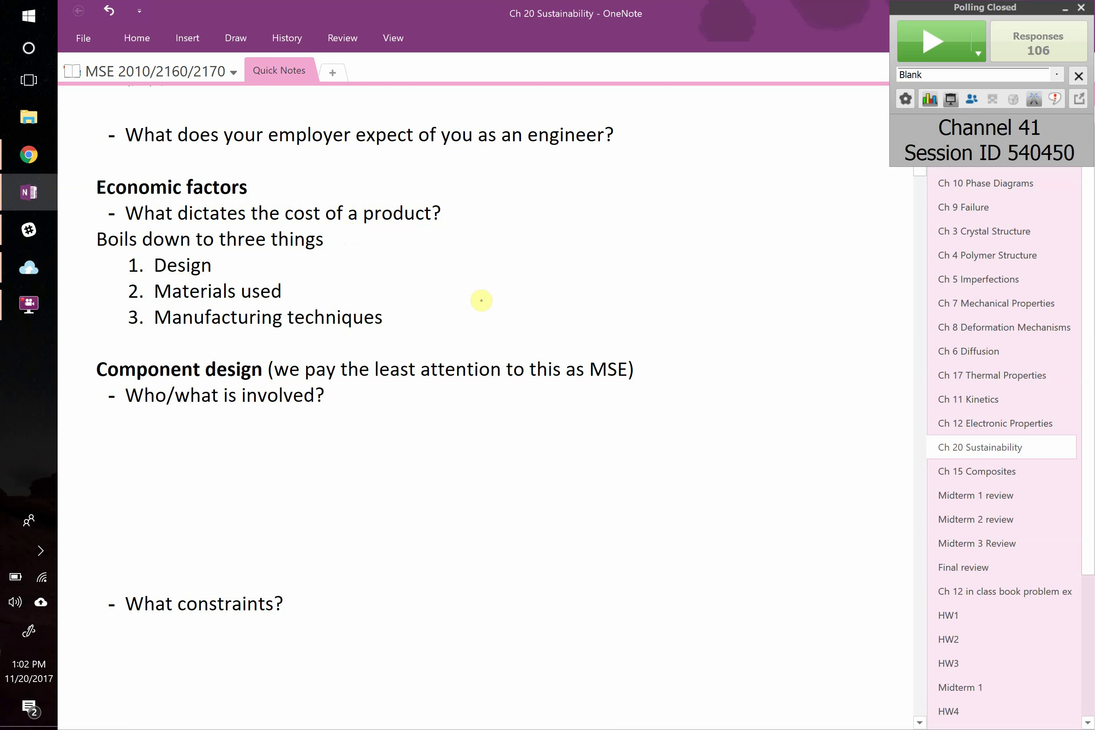
scroll(215, 372, down, 3)
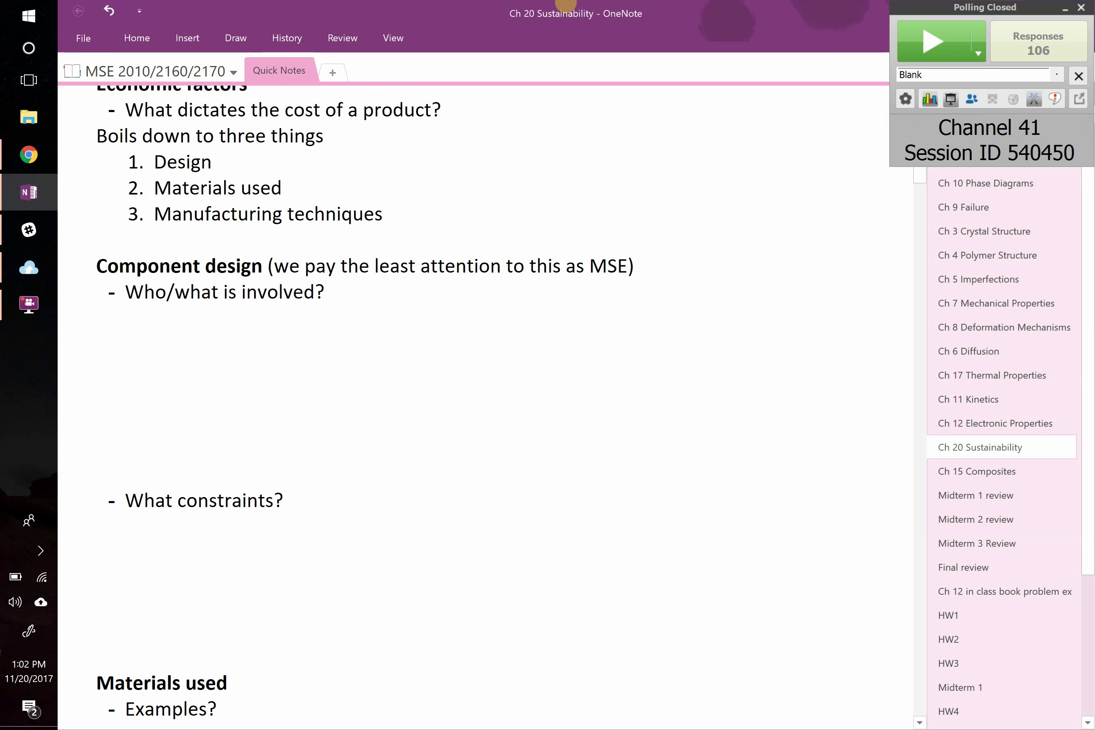
Close OneNote, relaunch OneNote 2016 from the Start menu, and maximize its window.
double_click(750, 16)
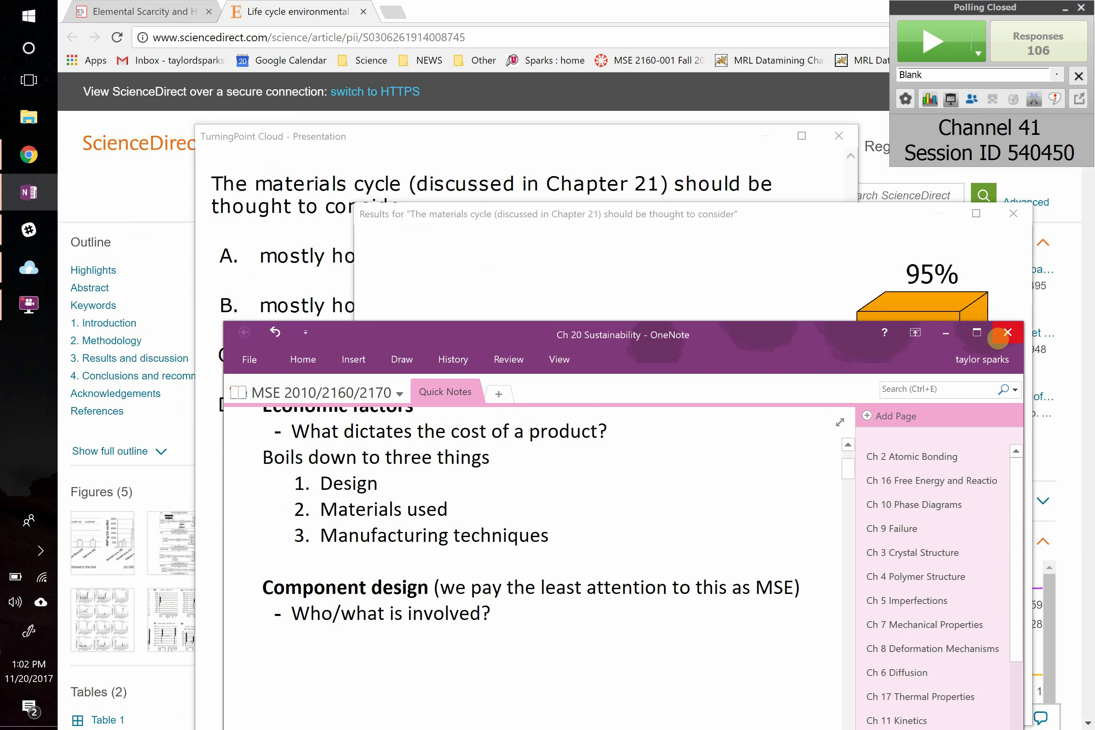
key(alt+F4)
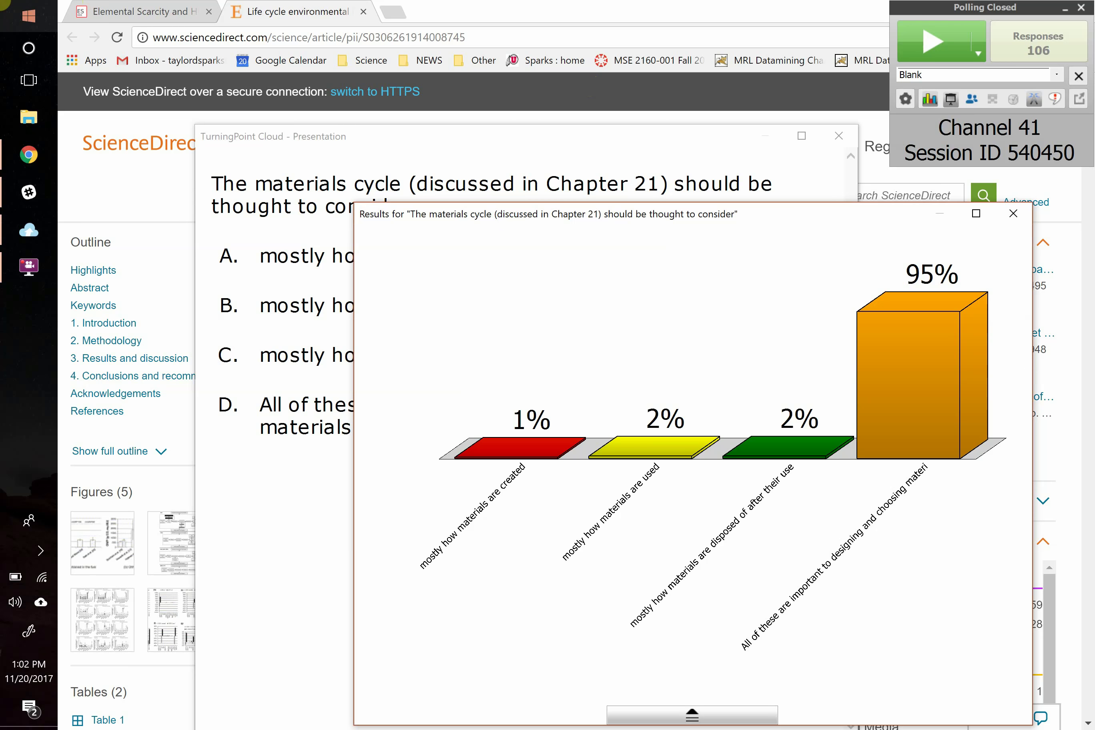
click(28, 16)
click(341, 183)
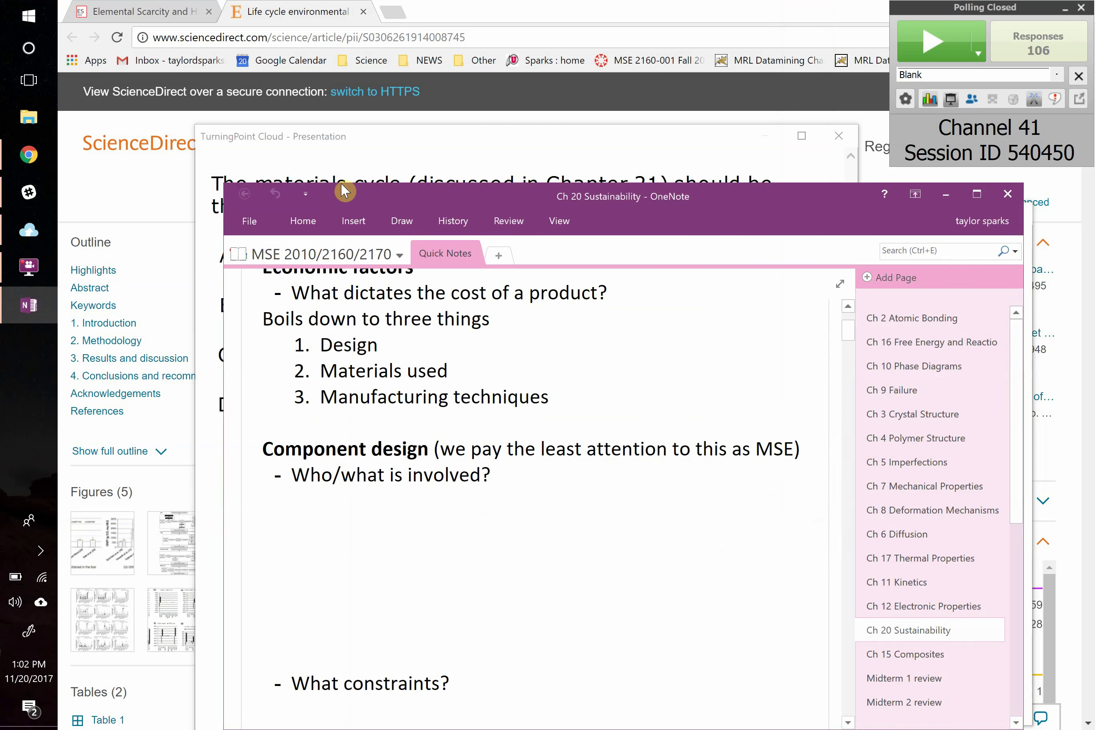
click(973, 195)
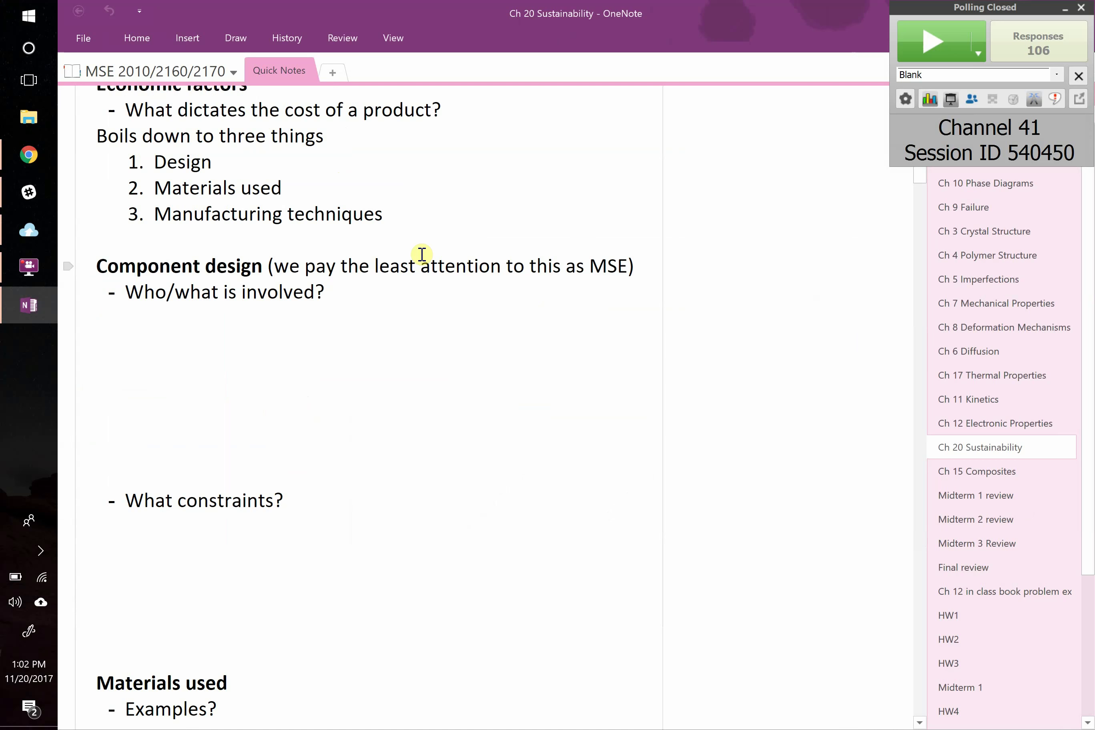
Open the Draw ribbon and scroll back up the Ch 20 Sustainability page.
click(236, 37)
click(236, 38)
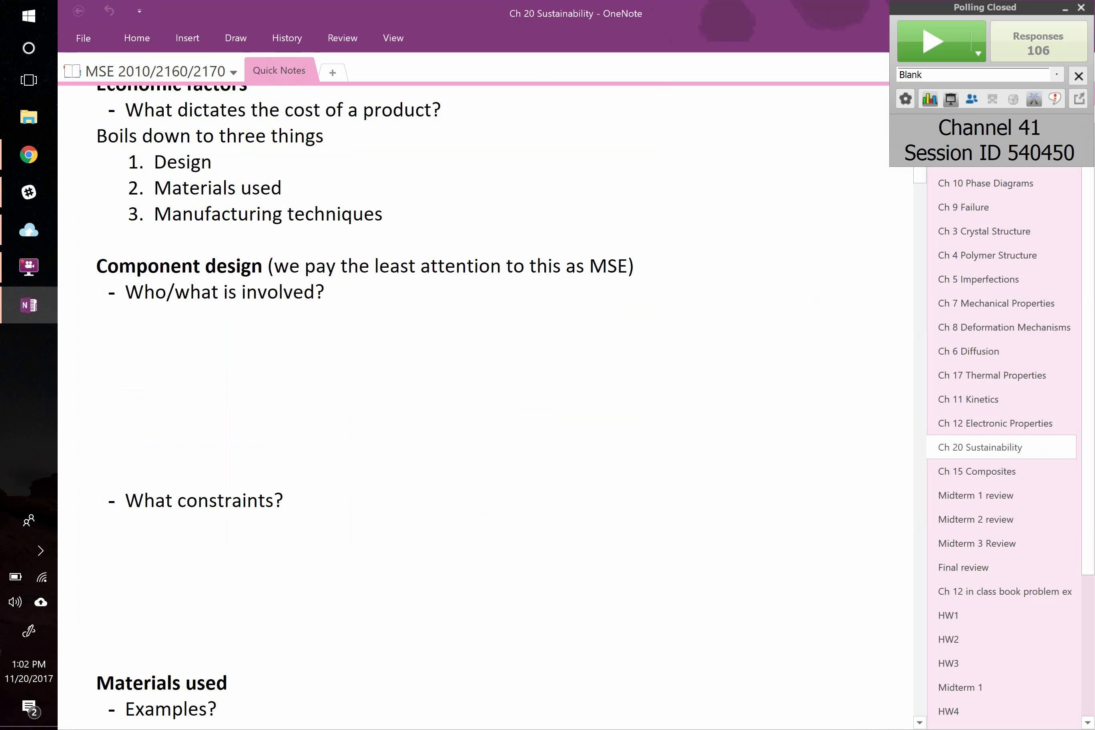
scroll(292, 251, up, 3)
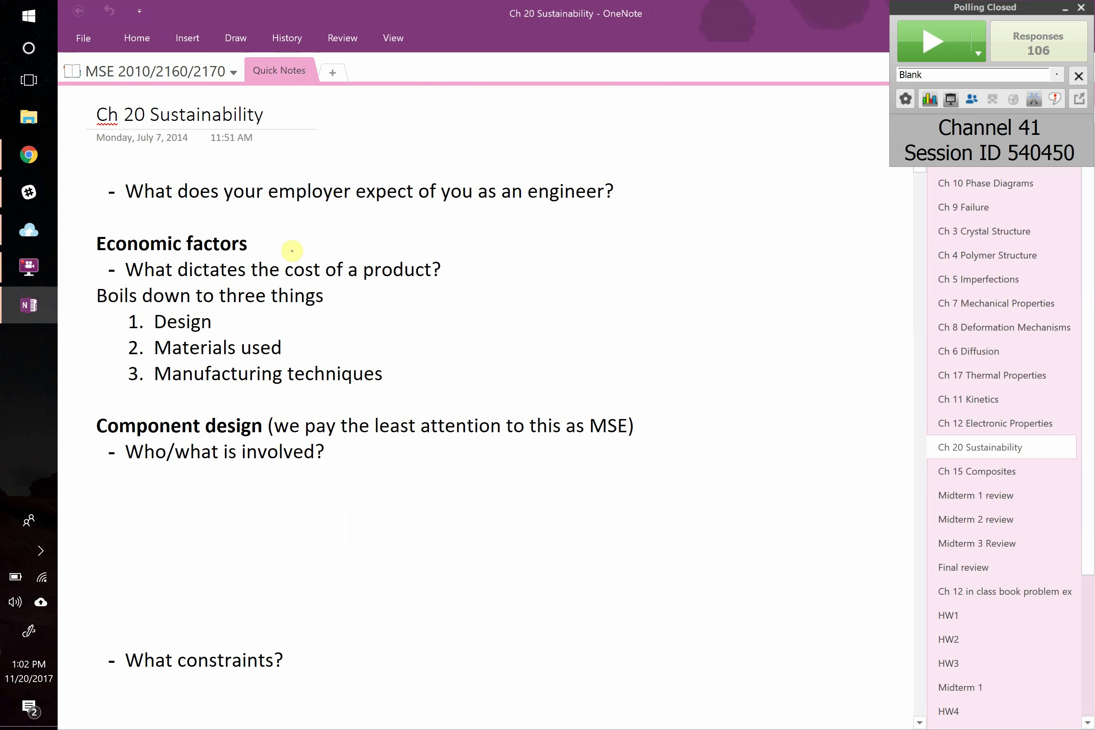
click(236, 38)
click(144, 184)
Test typing under 'Who/what is involved?', erase it, and choose the blue pen.
click(161, 513)
text(awsdf)
key(BackSpace)
key(BackSpace)
key(BackSpace)
key(BackSpace)
key(BackSpace)
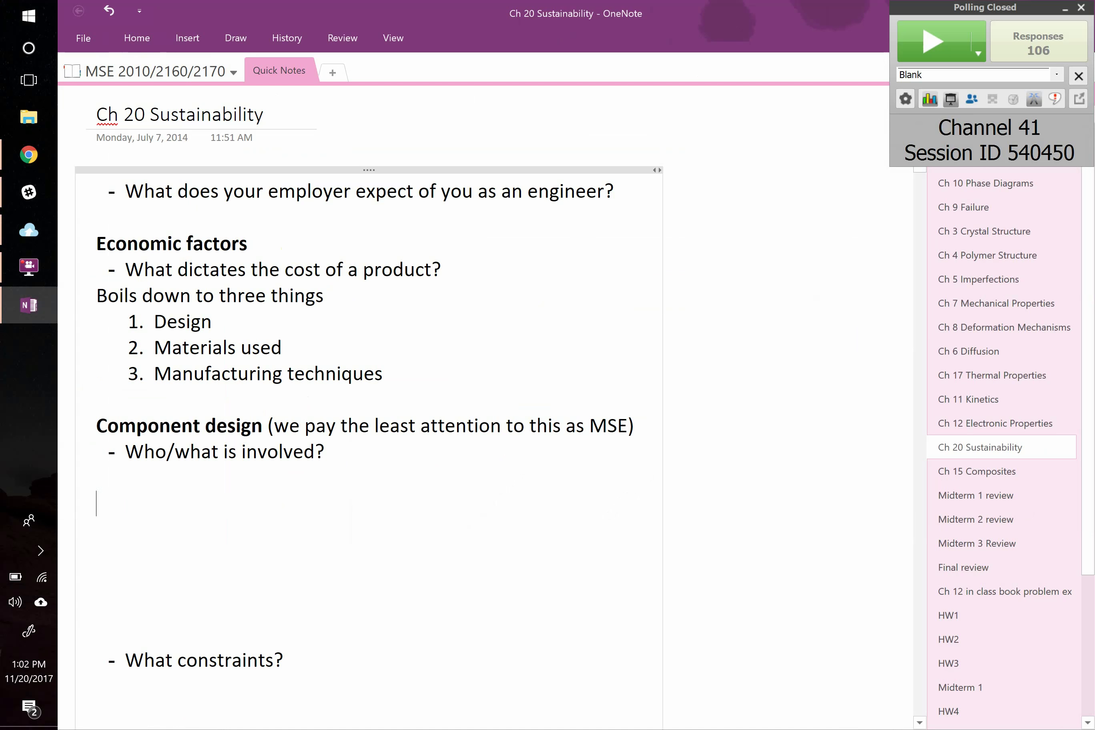
click(236, 38)
click(280, 70)
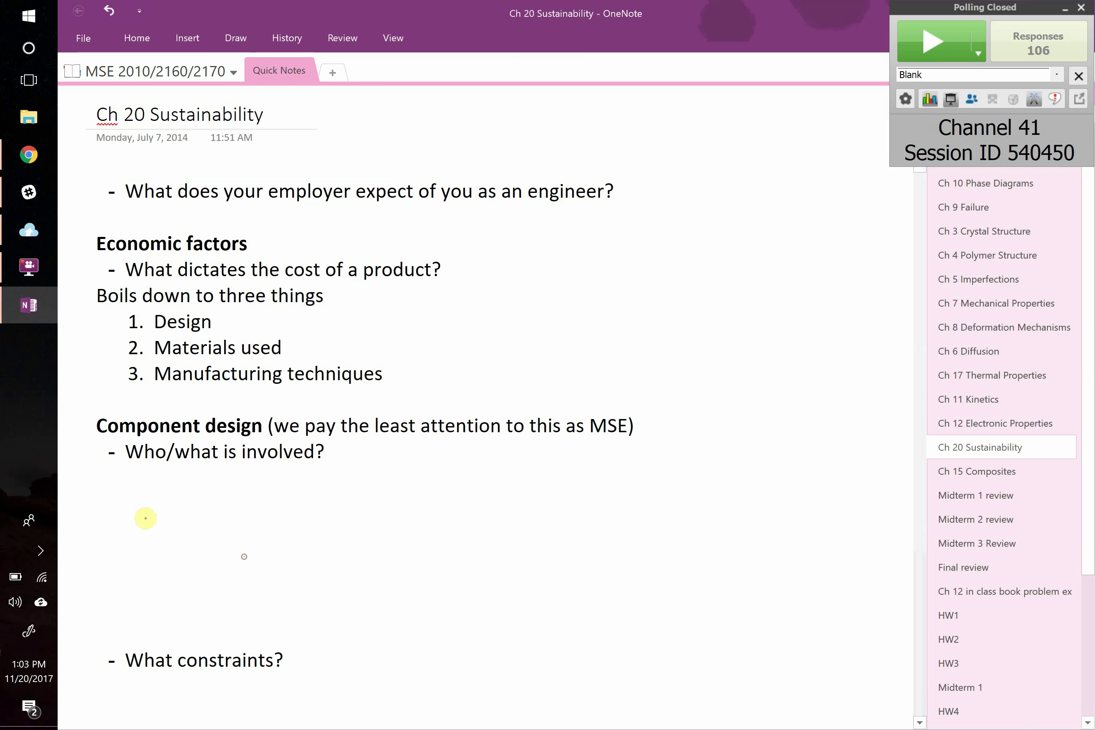
Type 'researchers/developers, graphic designers/artists, people who made tools,' under 'Who/what is involved?'.
click(227, 39)
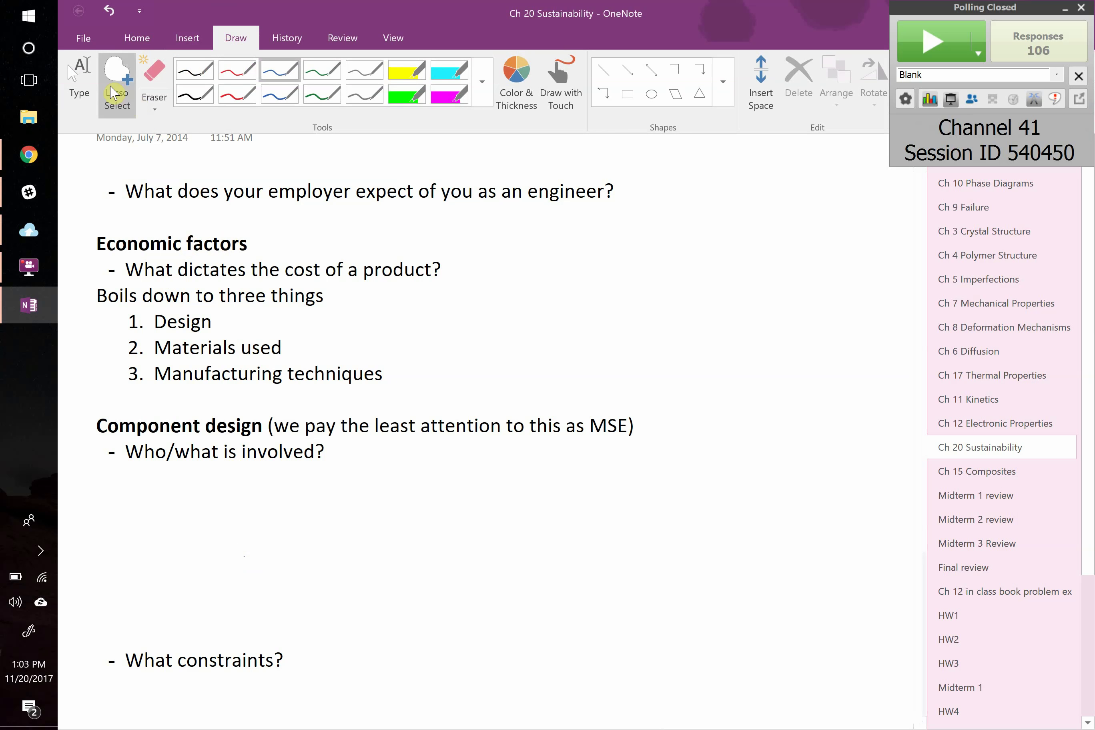
click(80, 77)
click(146, 524)
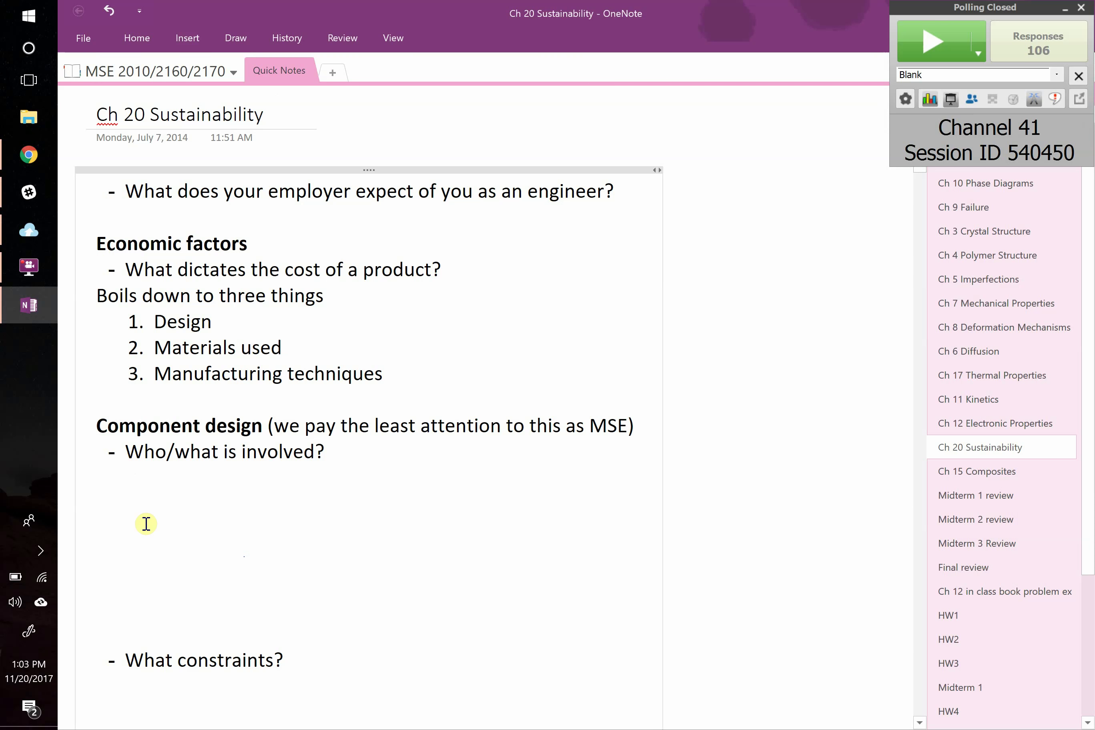
text(researc)
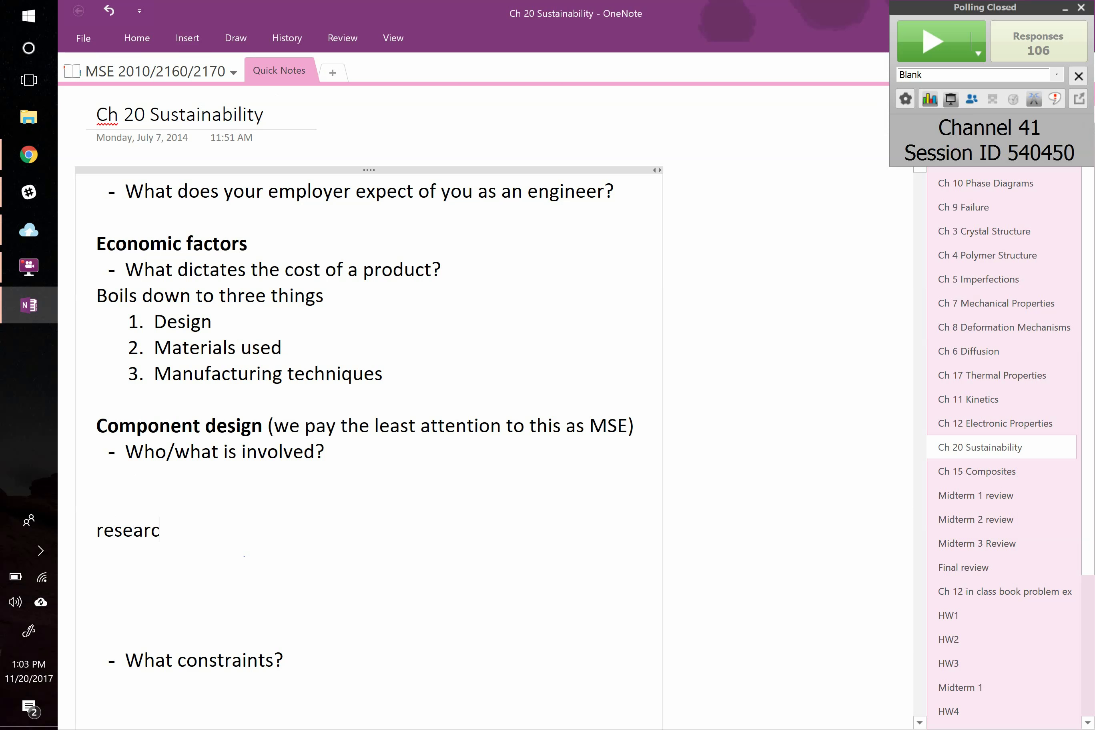
text(hers/d)
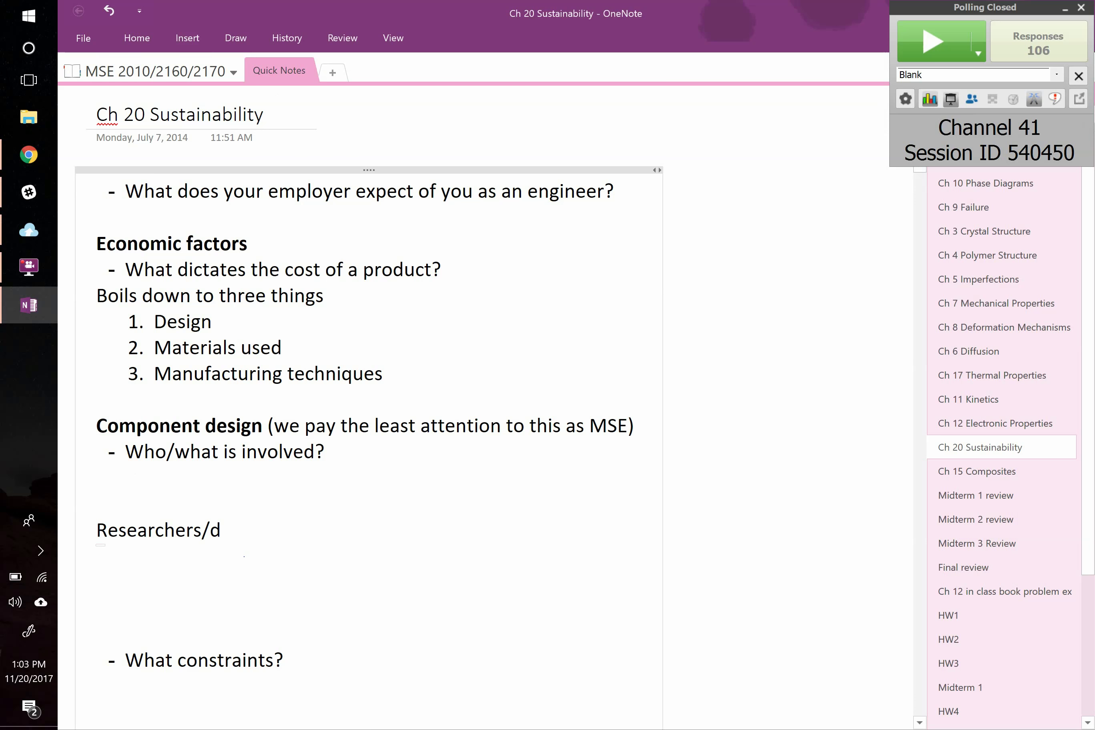
text(evelopers, graphic designers/artists)
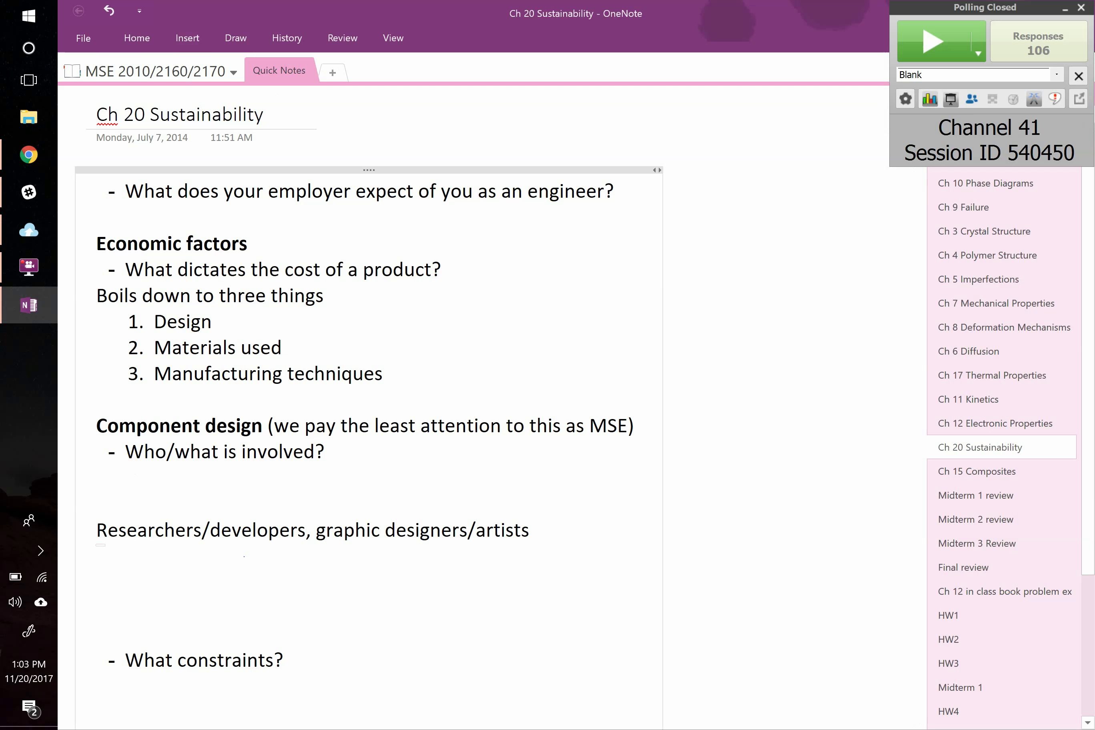
key(BackSpace)
text(,)
text(people who made tools,)
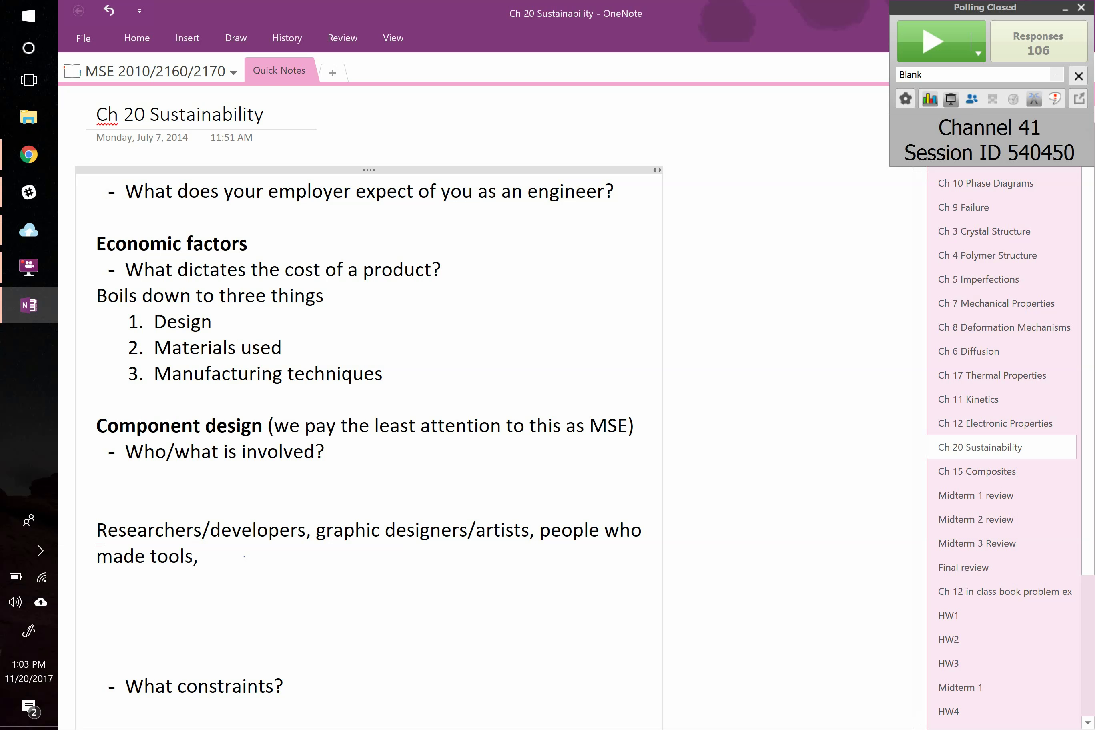
click(240, 21)
click(279, 72)
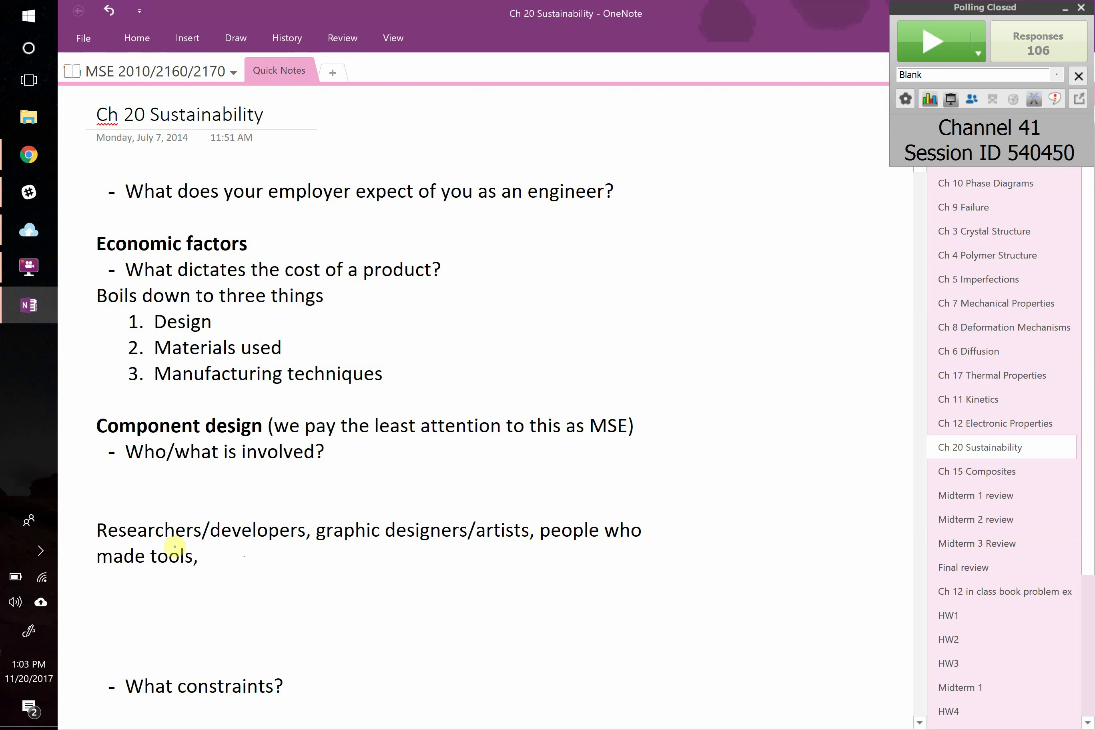
Append 'software, legislation, consumer, manufacturer' after 'made tools,' in the contributors list.
click(235, 38)
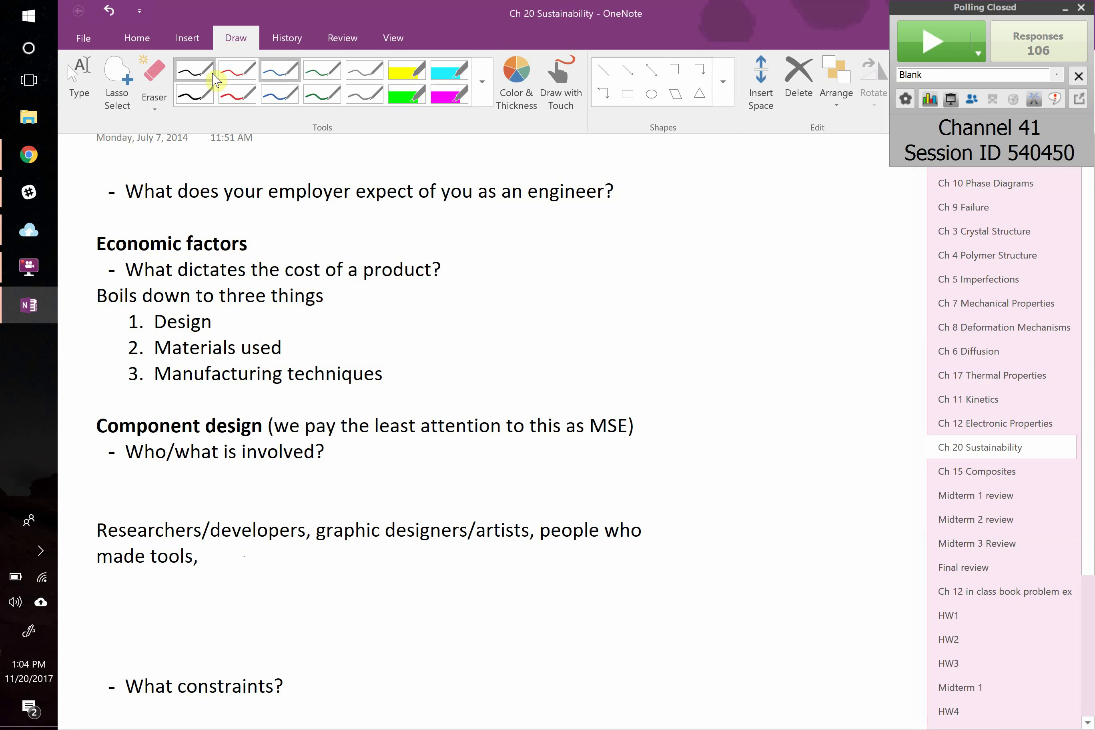
click(79, 80)
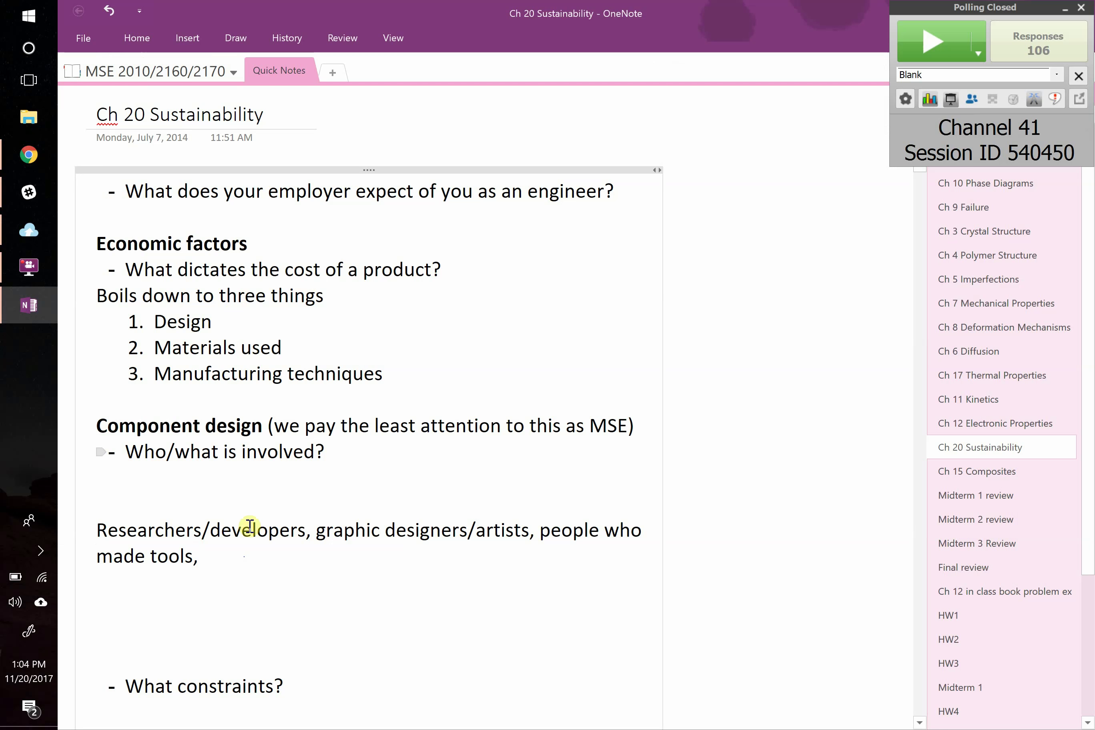
click(242, 558)
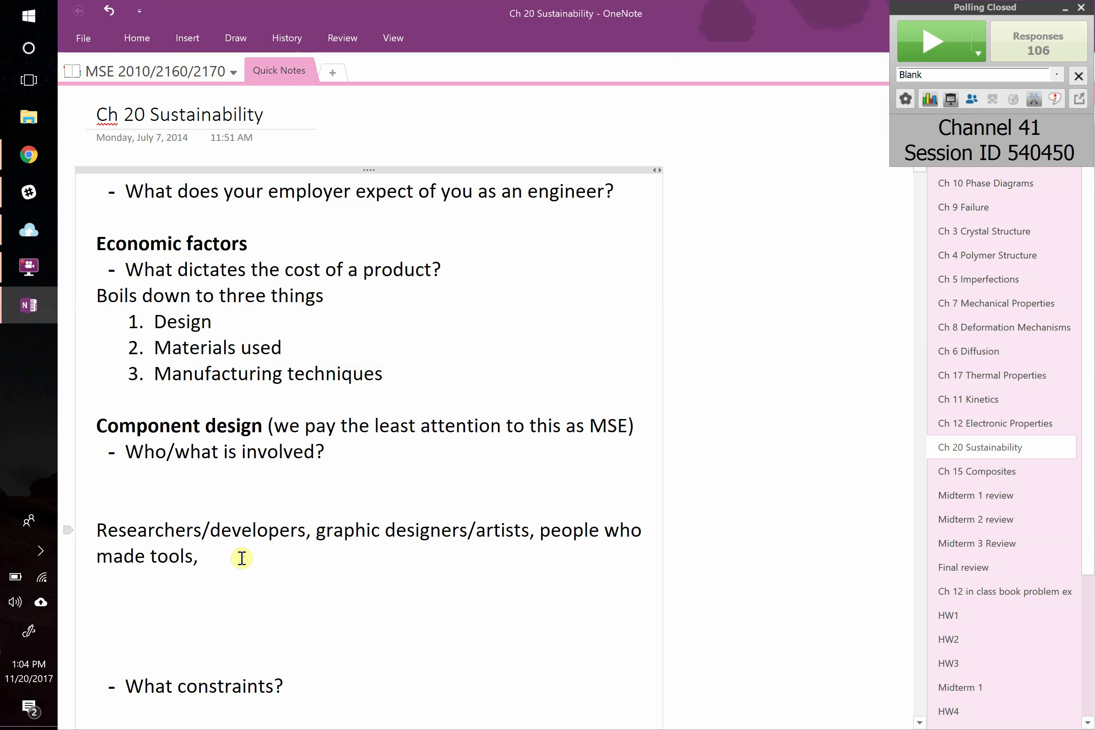
text(software,)
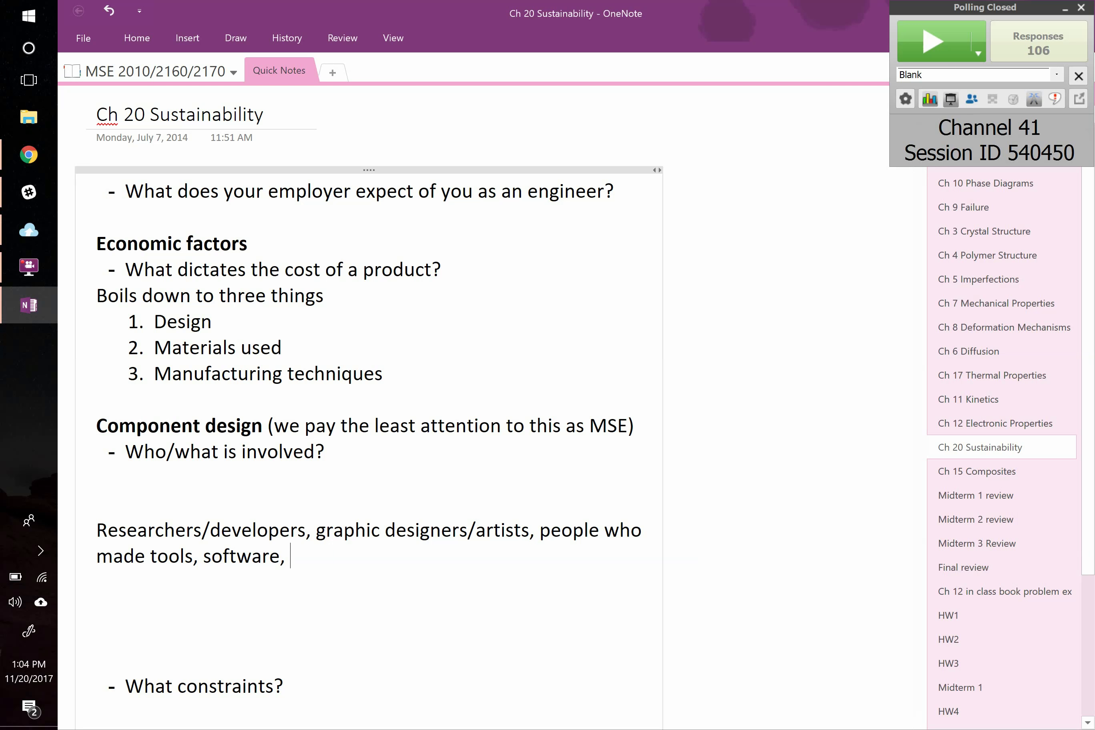
text(legislation,)
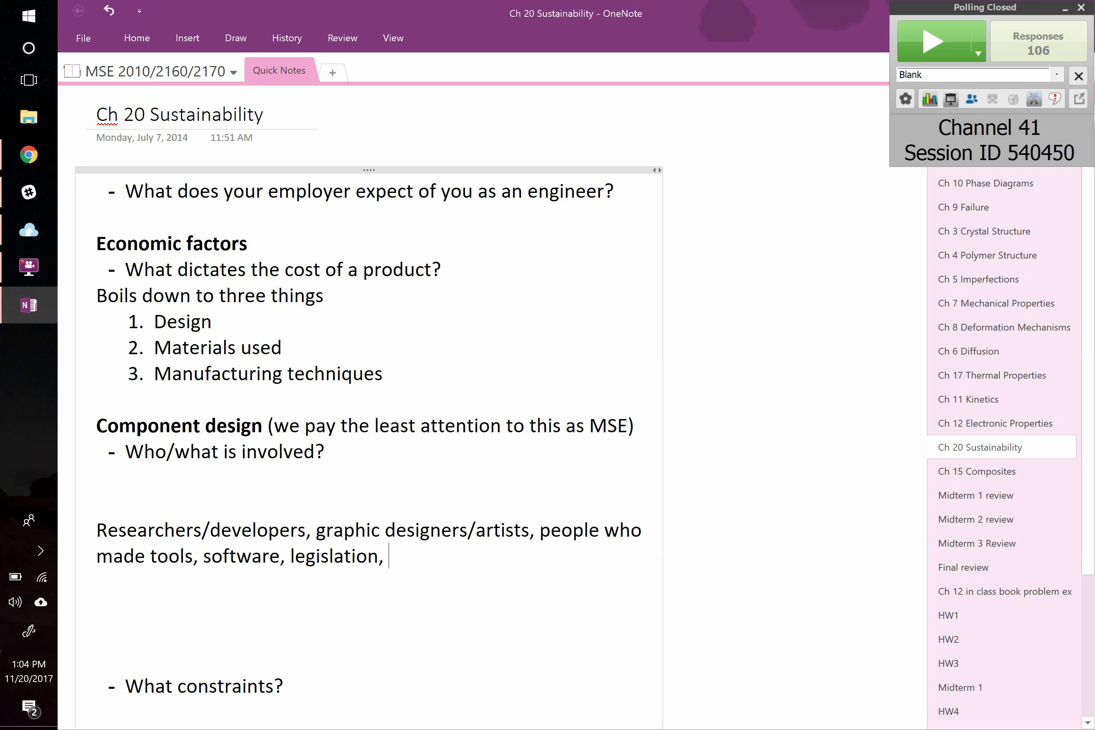
text(consumer, manufacturer)
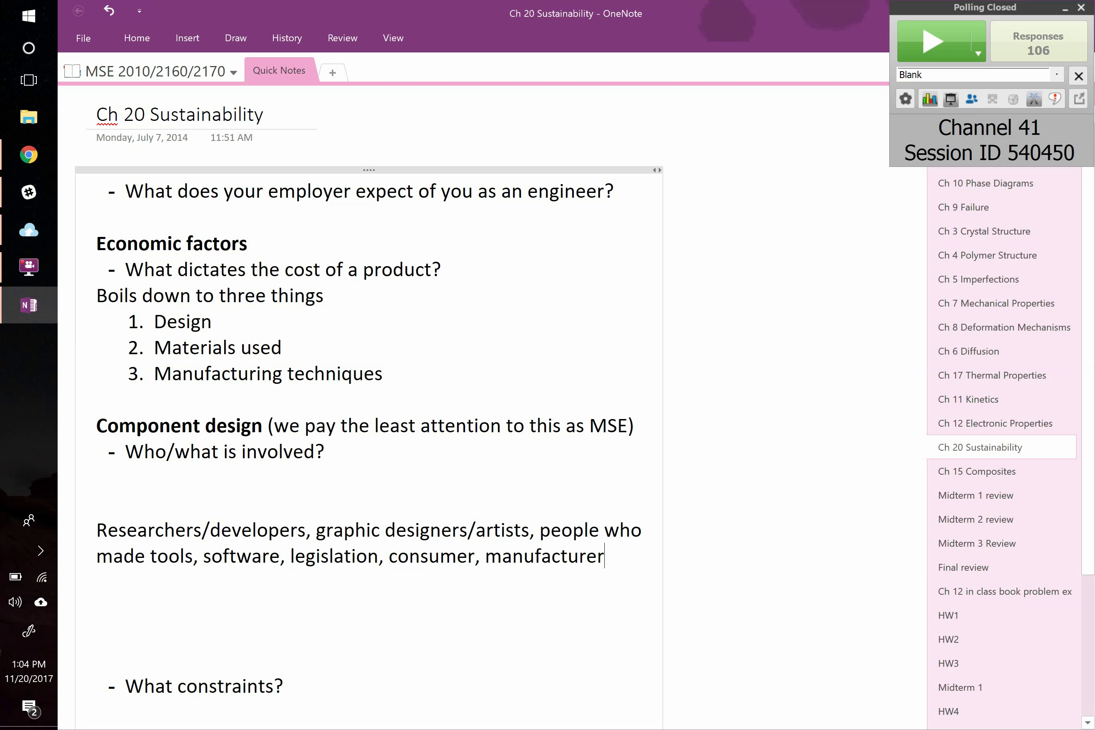
Add 'marketings/sales, infrastructure, raw materials providers, transporting' to the end of the list.
text(, marketings 'sales,)
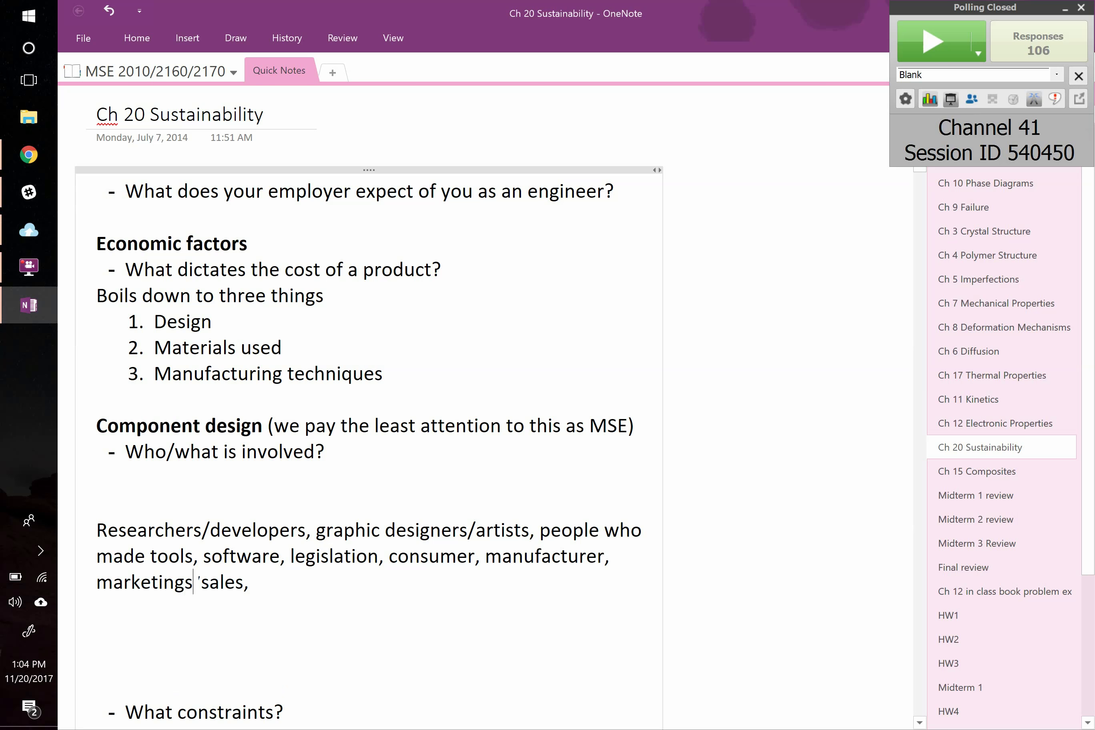
key(End)
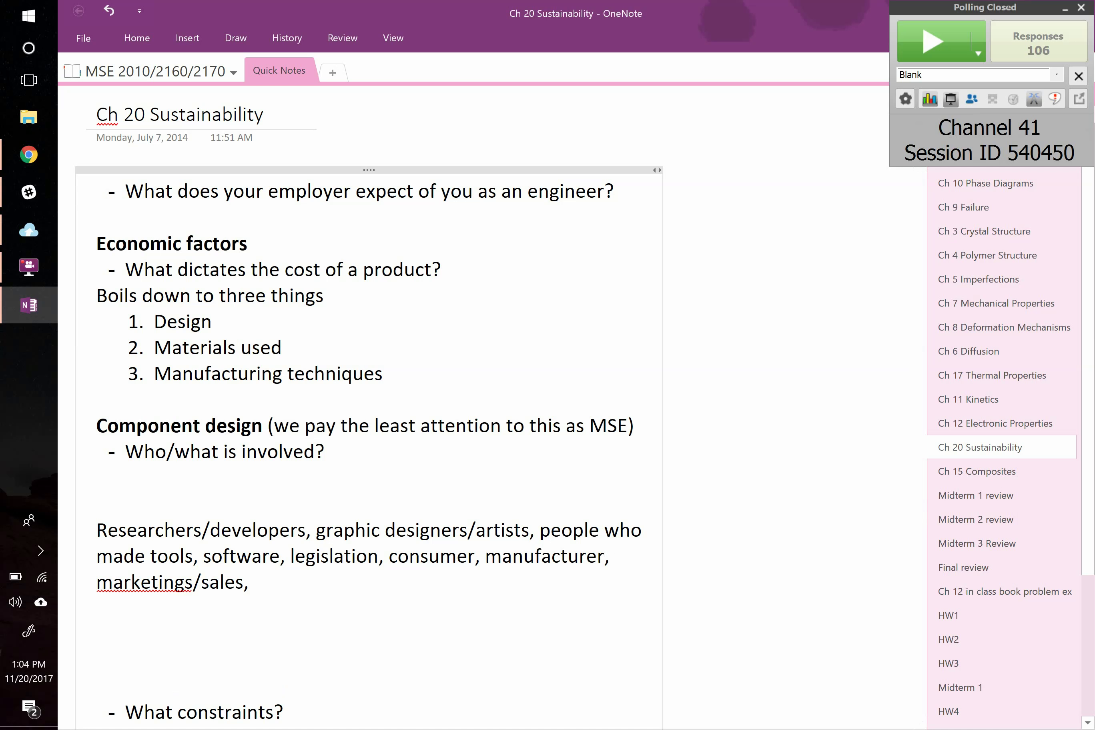
text(infrastur)
key(BackSpace)
key(BackSpace)
text(ructure,)
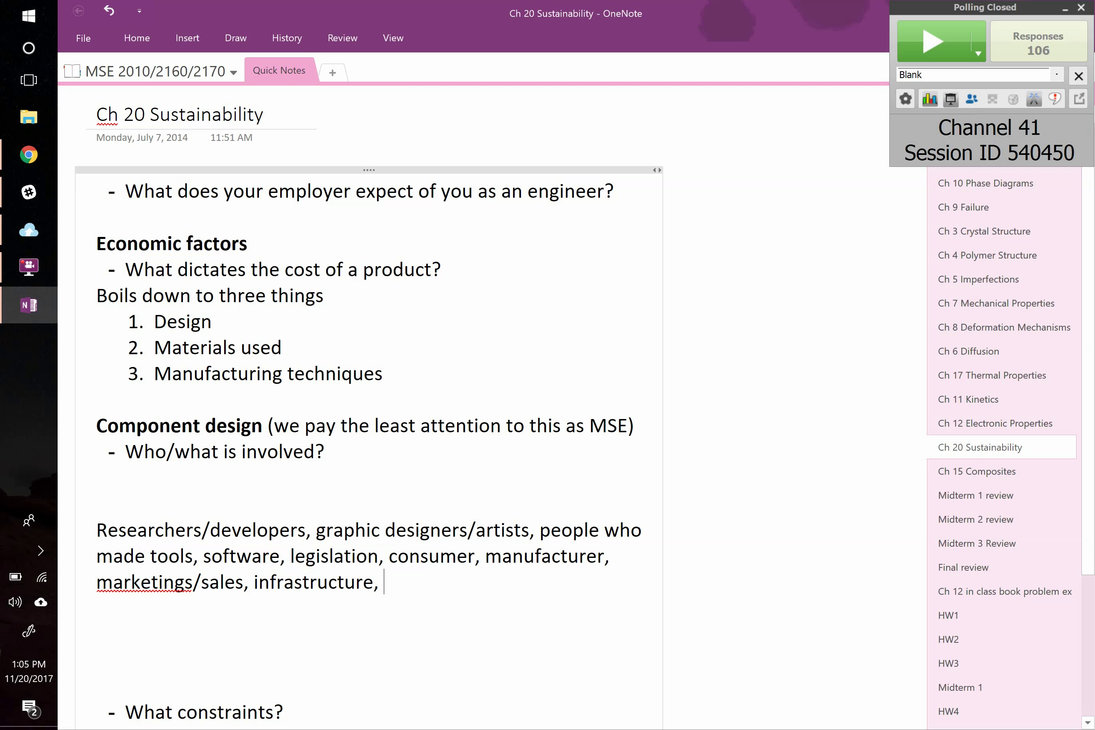
text(raw materials provider)
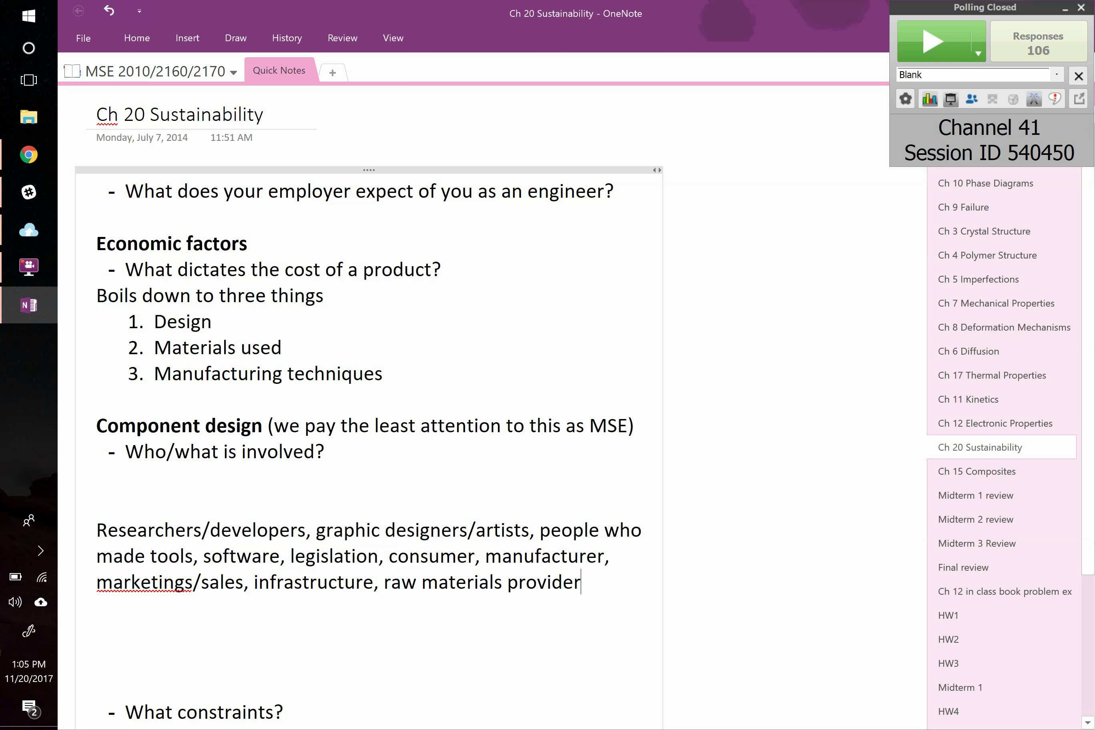
text(s,)
text(transporting)
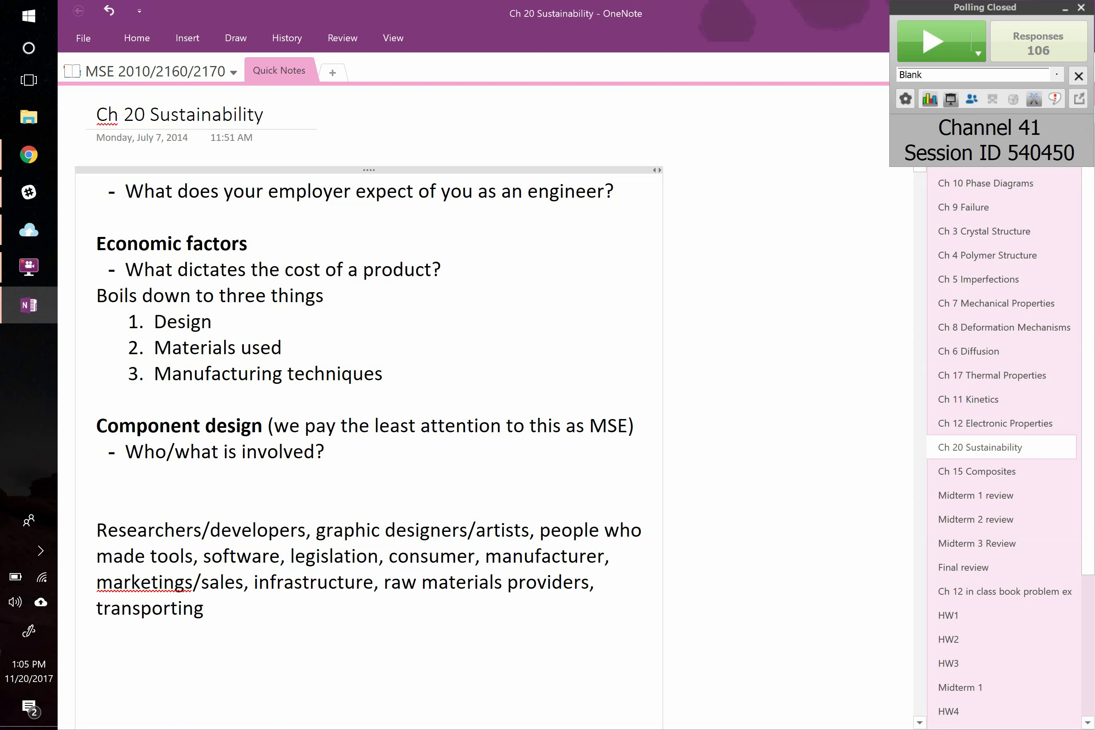
scroll(260, 586, down, 5)
scroll(260, 586, up, 3)
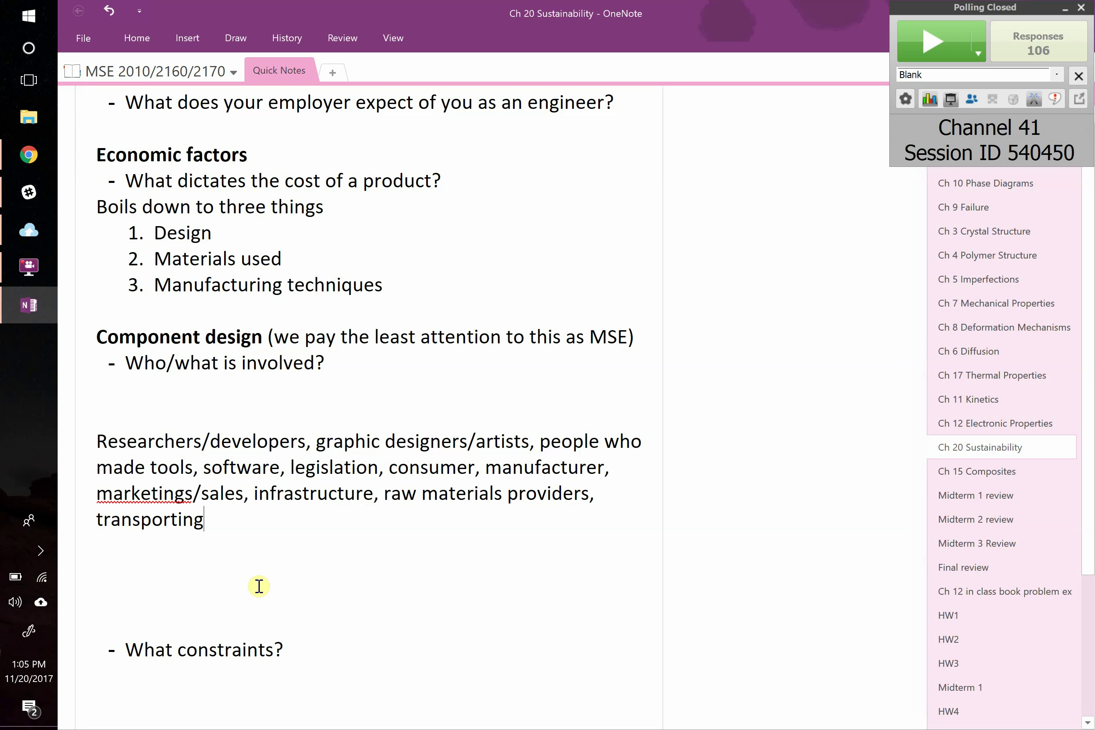
Append 'consultants engineers, material scientists, HR, patents,' to the list of who is involved after 'transporting'.
text(, consultant)
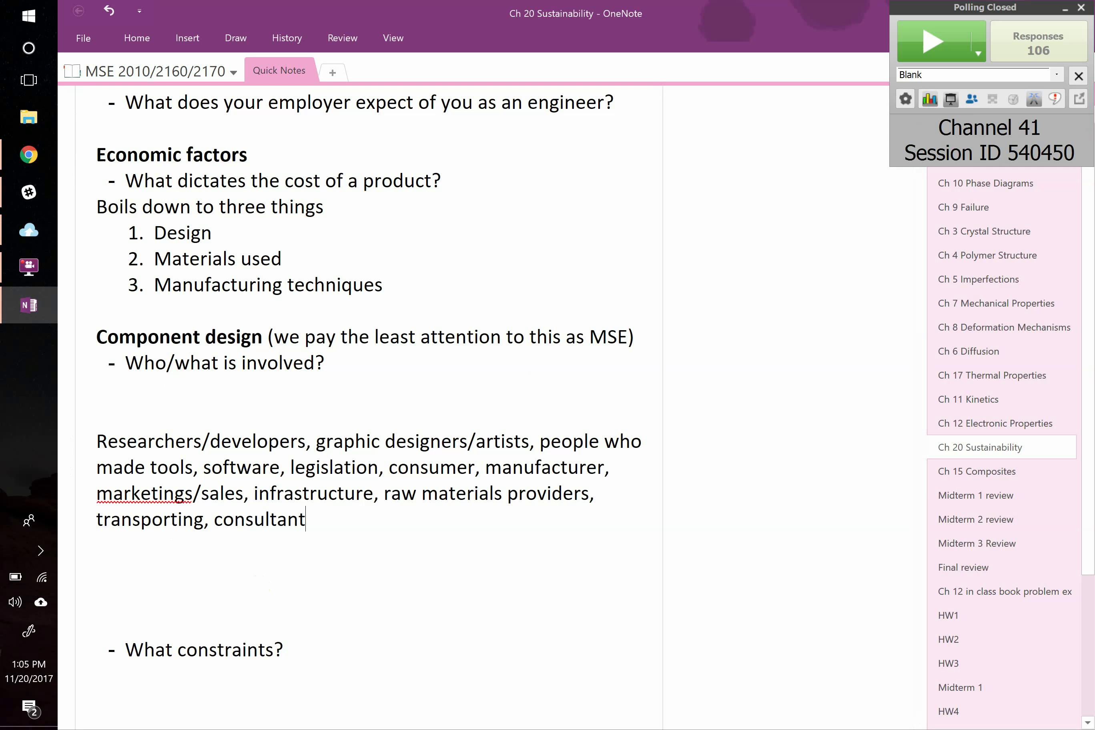
text(s engineers)
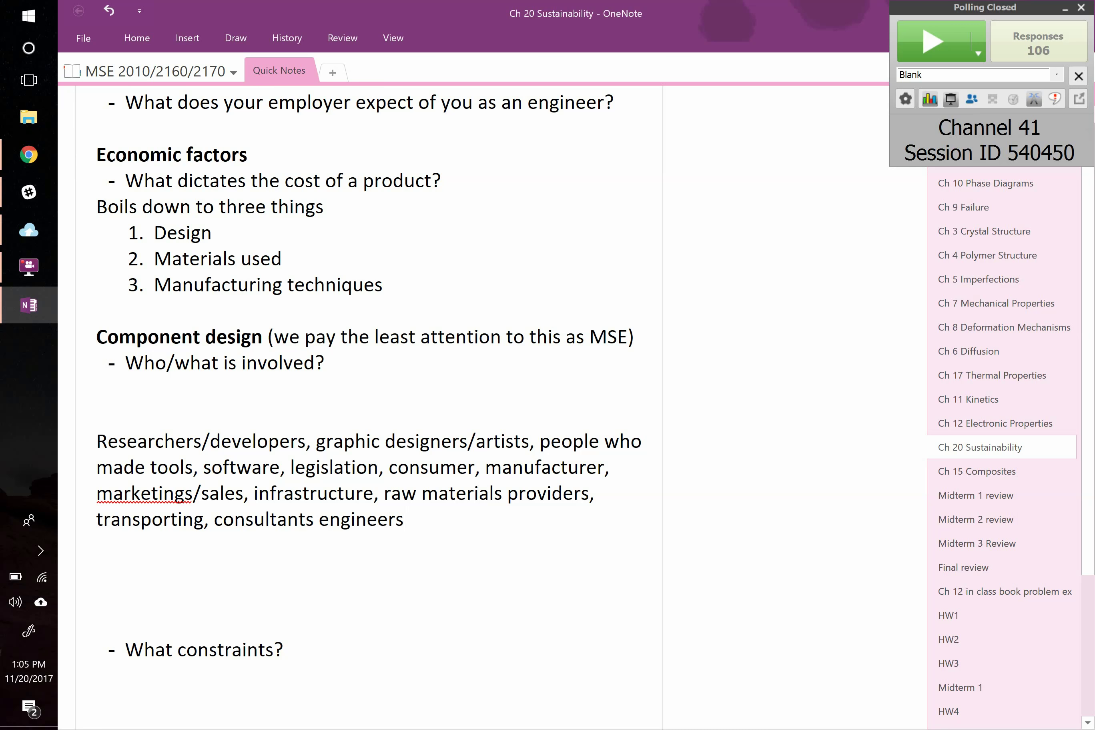
text(,)
text(material scientis)
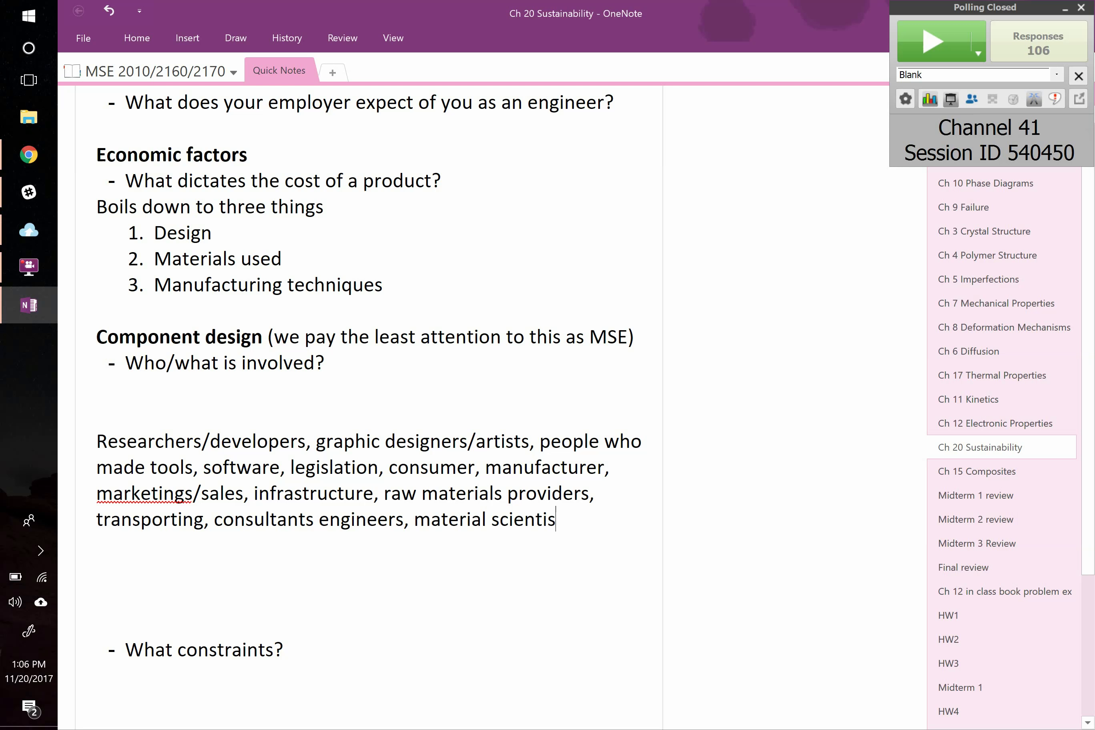
text(ts, HR)
text(patents,)
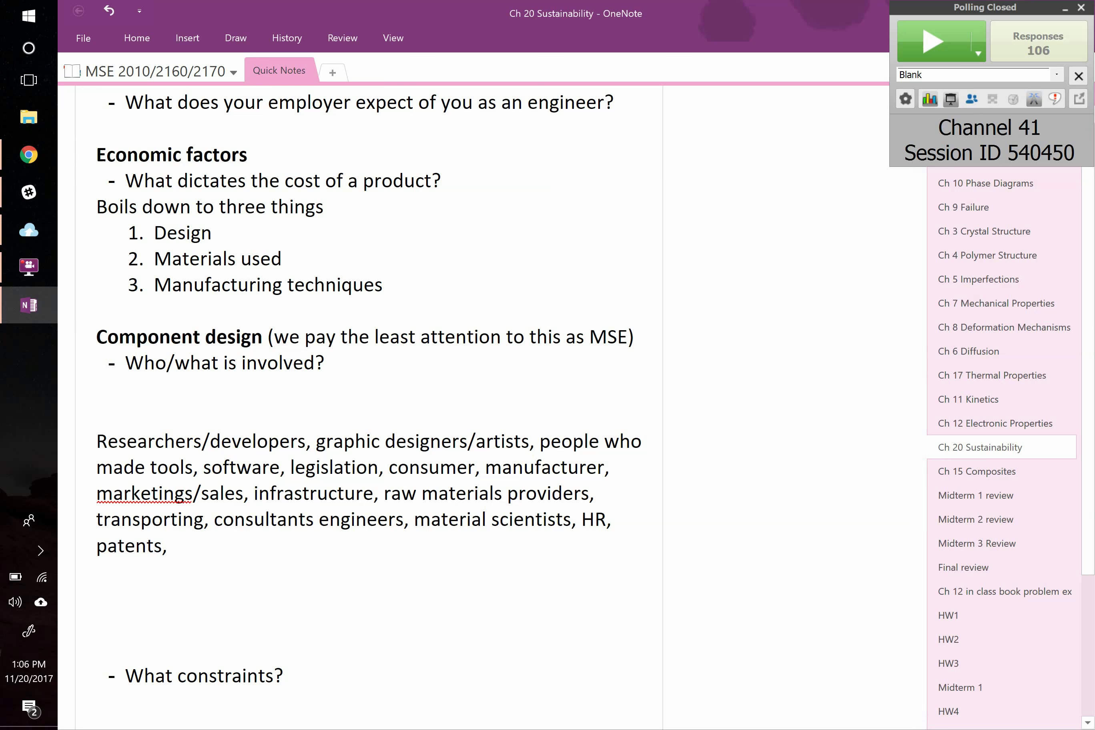
Delete the extra blank lines between 'patents,' and the What constraints? heading.
scroll(287, 584, down, 2)
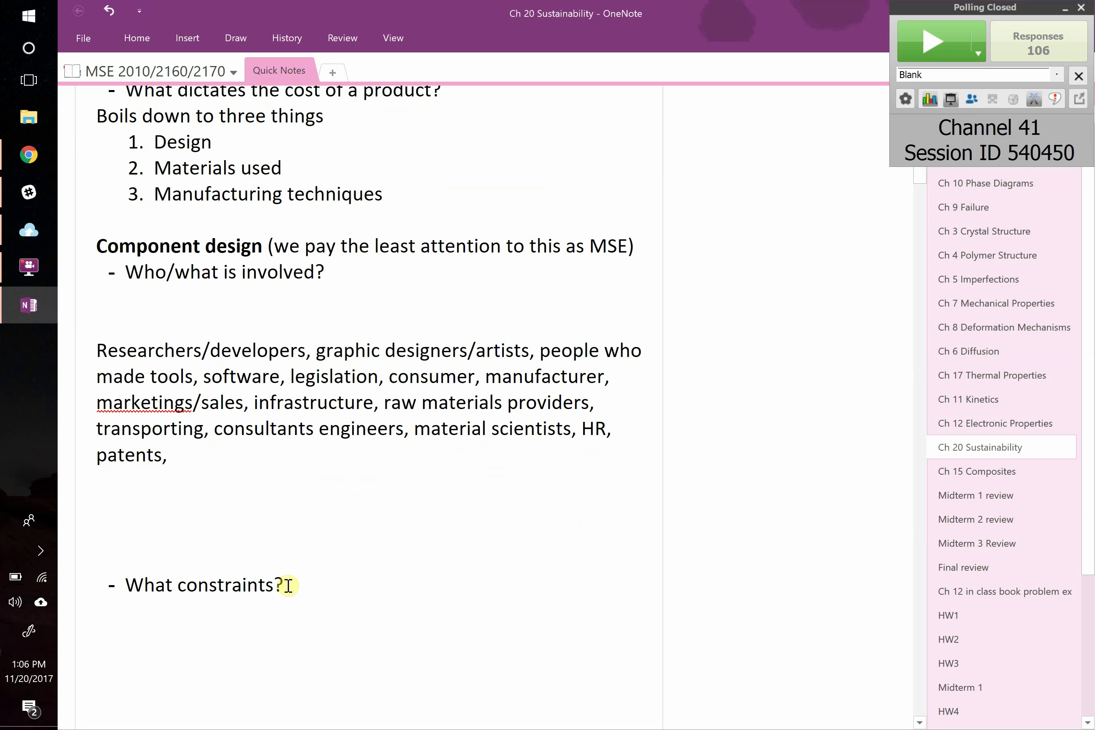
click(179, 517)
key(Delete)
key(Delete)
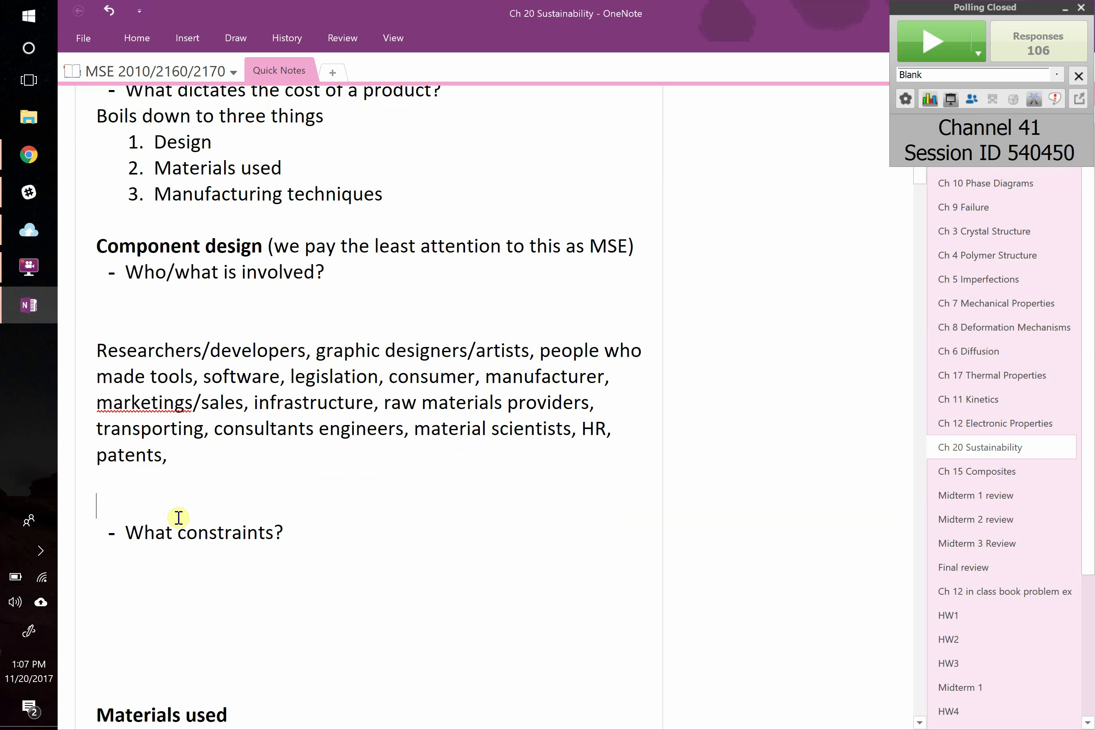
Under What constraints?, type 'environment where built or used, mass produced or no?' and start a new line.
click(180, 585)
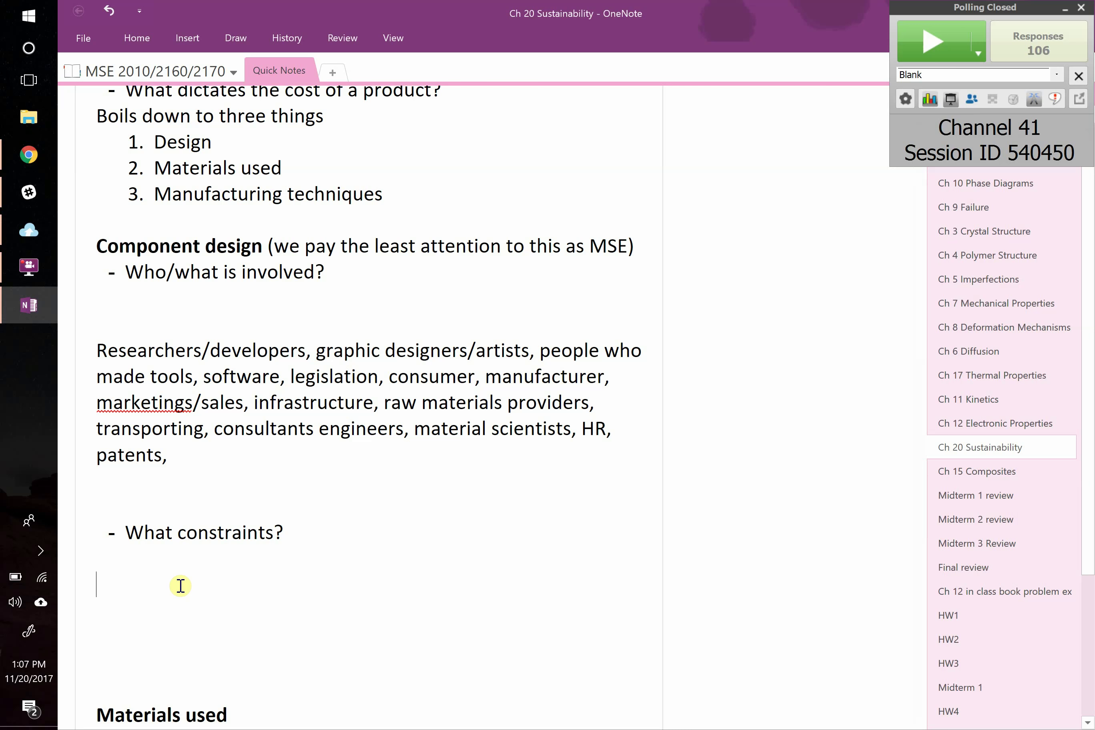
text(environment)
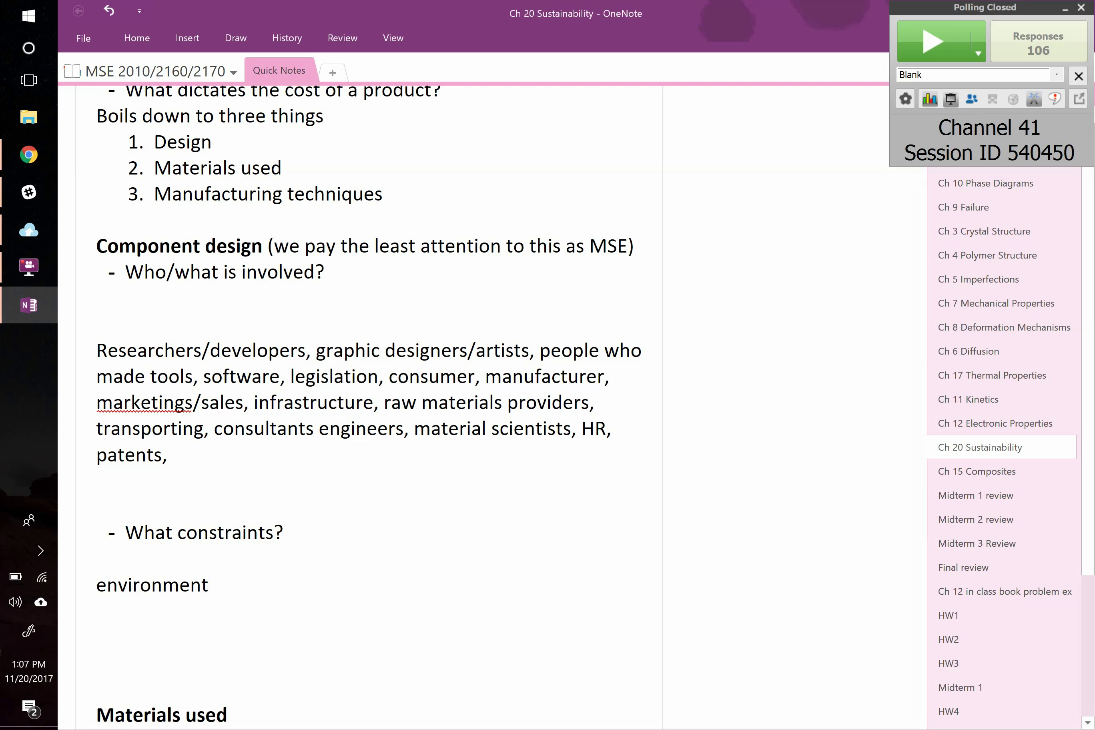
text( where built or used,)
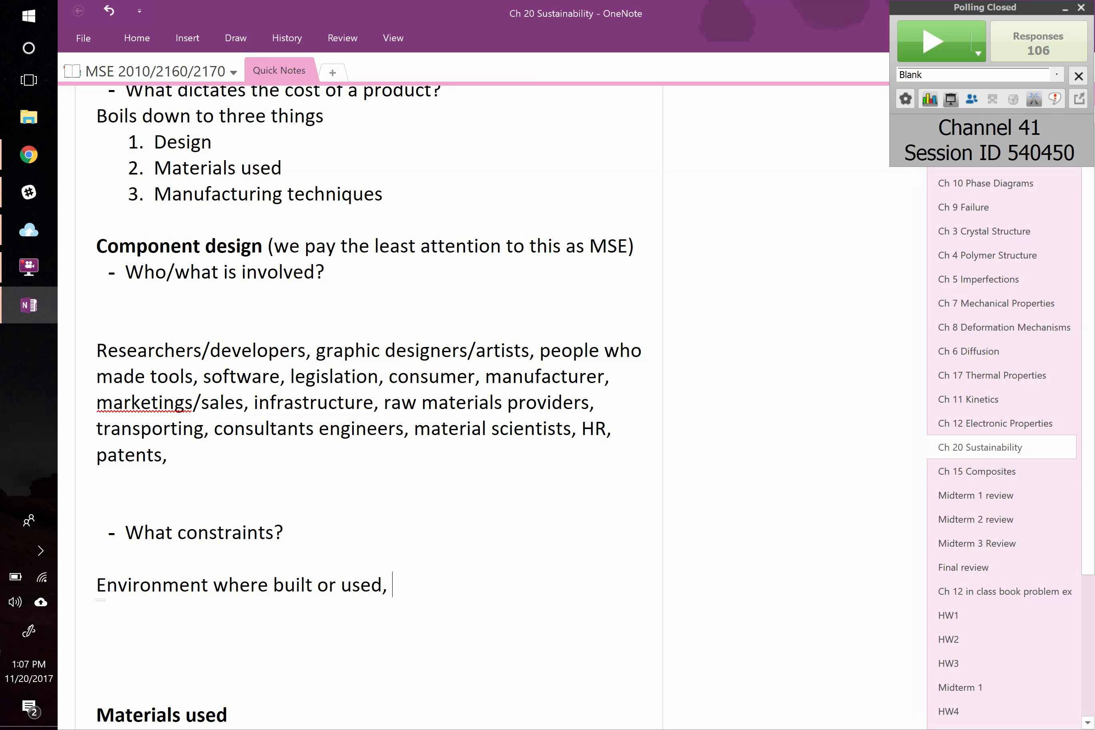
text(mass produced or no?)
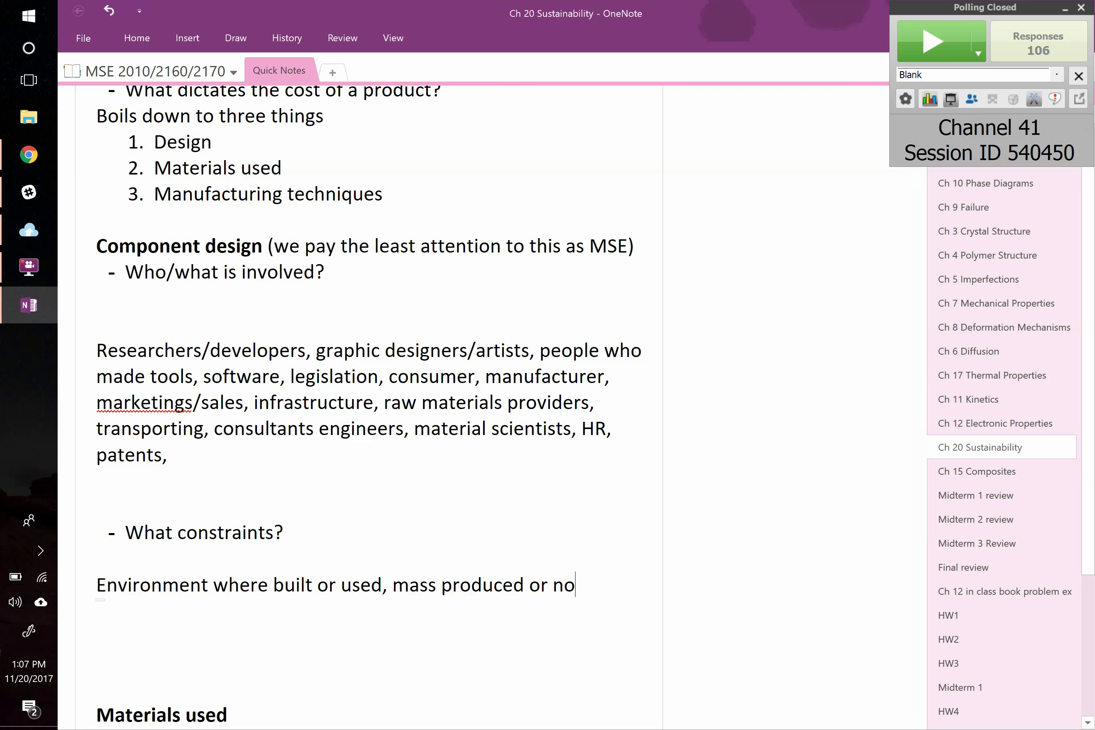
key(Return)
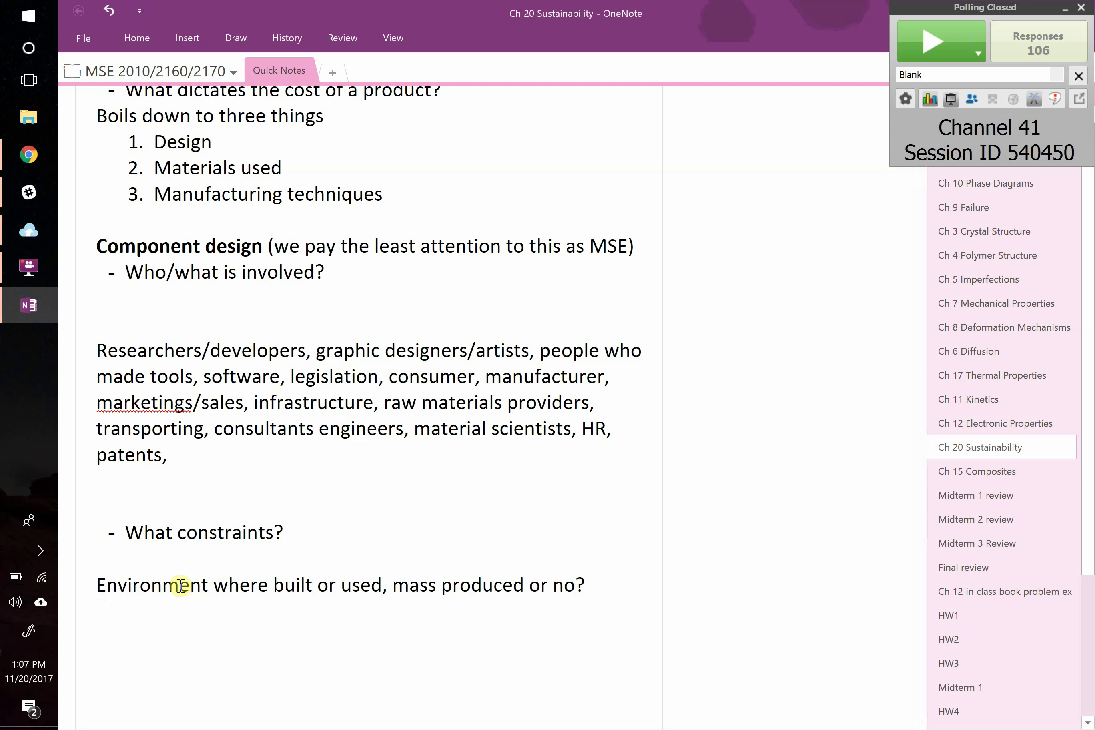
List constraints: cost, what are margins?, regulations, size, weight, waste from manufacture, properties, availability.
text(cost,)
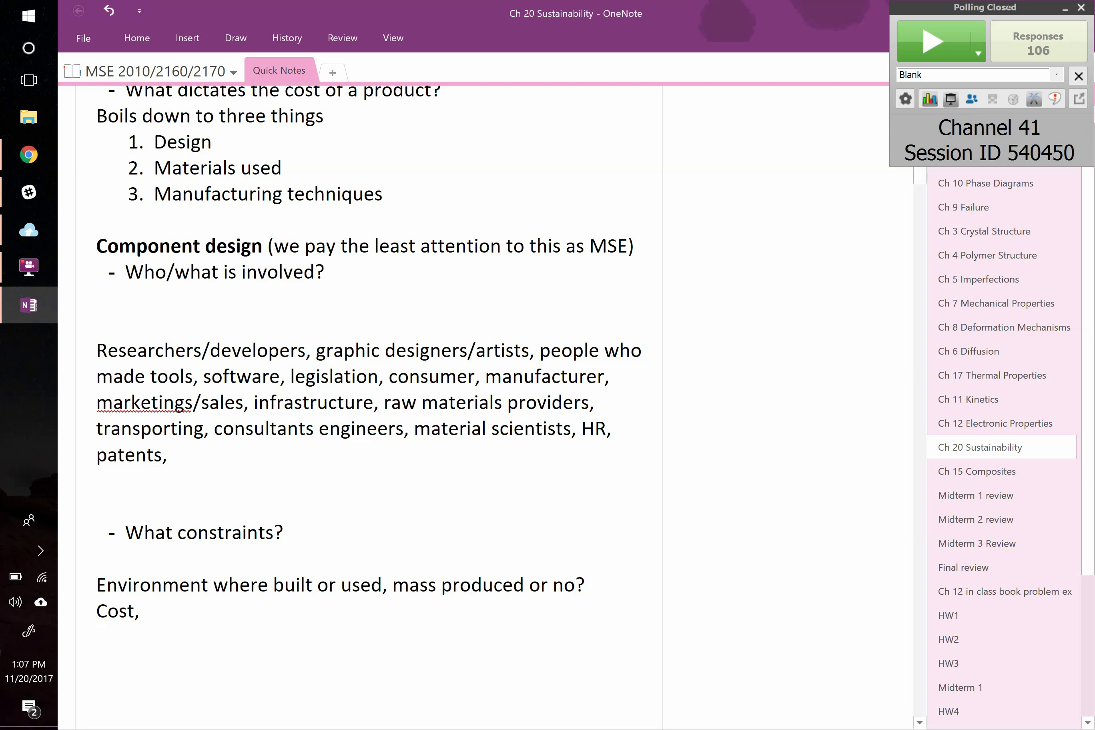
text( what are margines?)
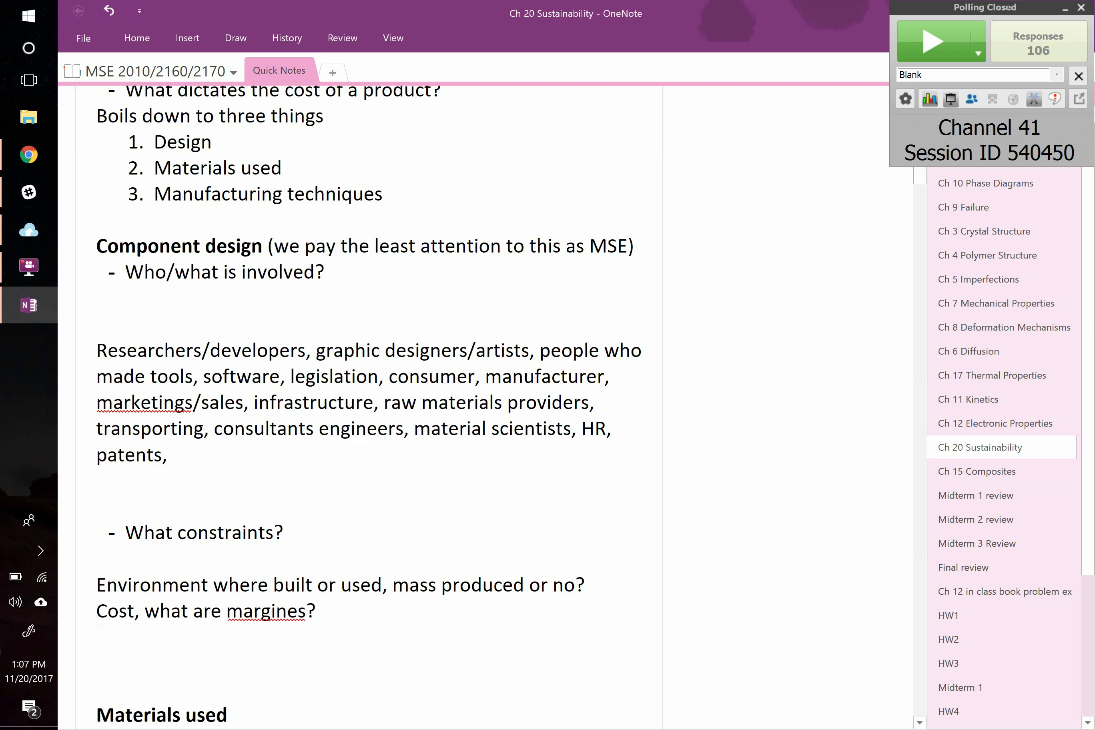
key(BackSpace)
key(BackSpace)
key(BackSpace)
text(s?)
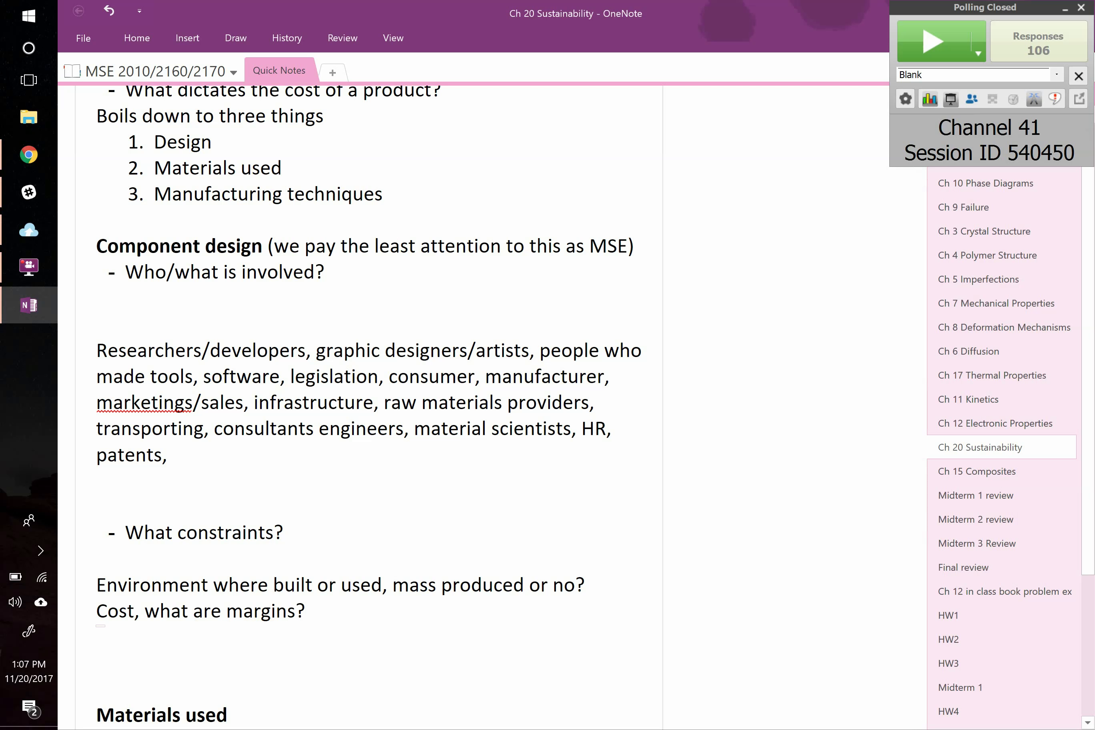
text(regulations,)
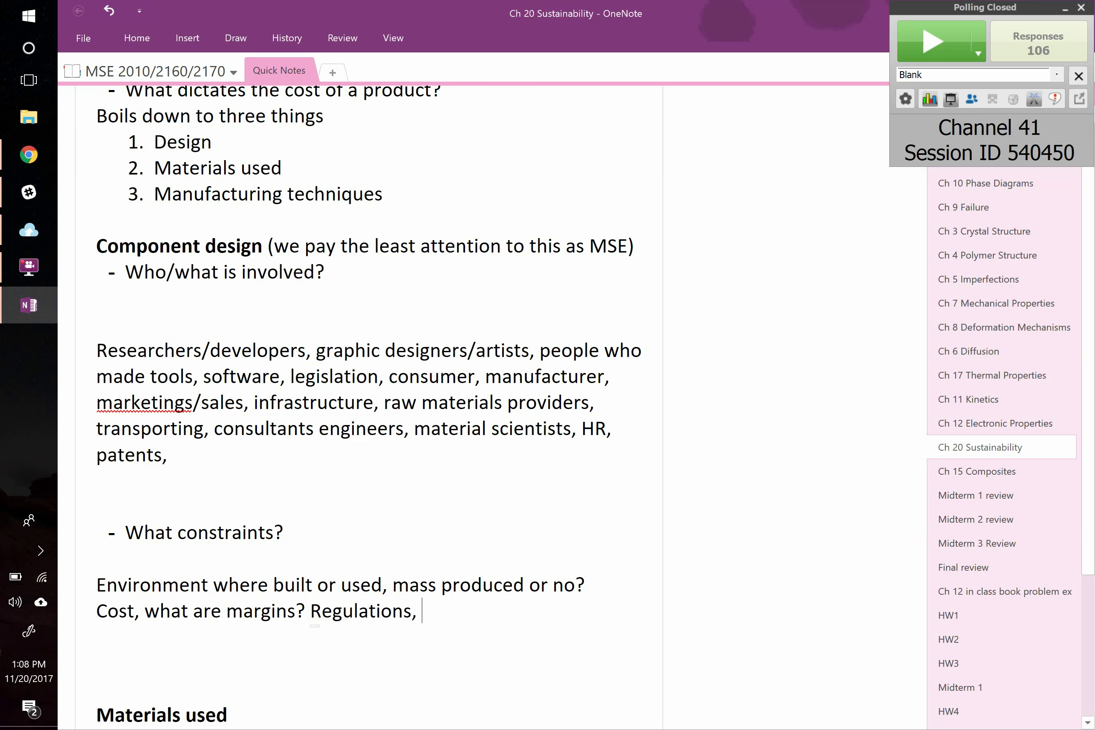
text(size, weight,)
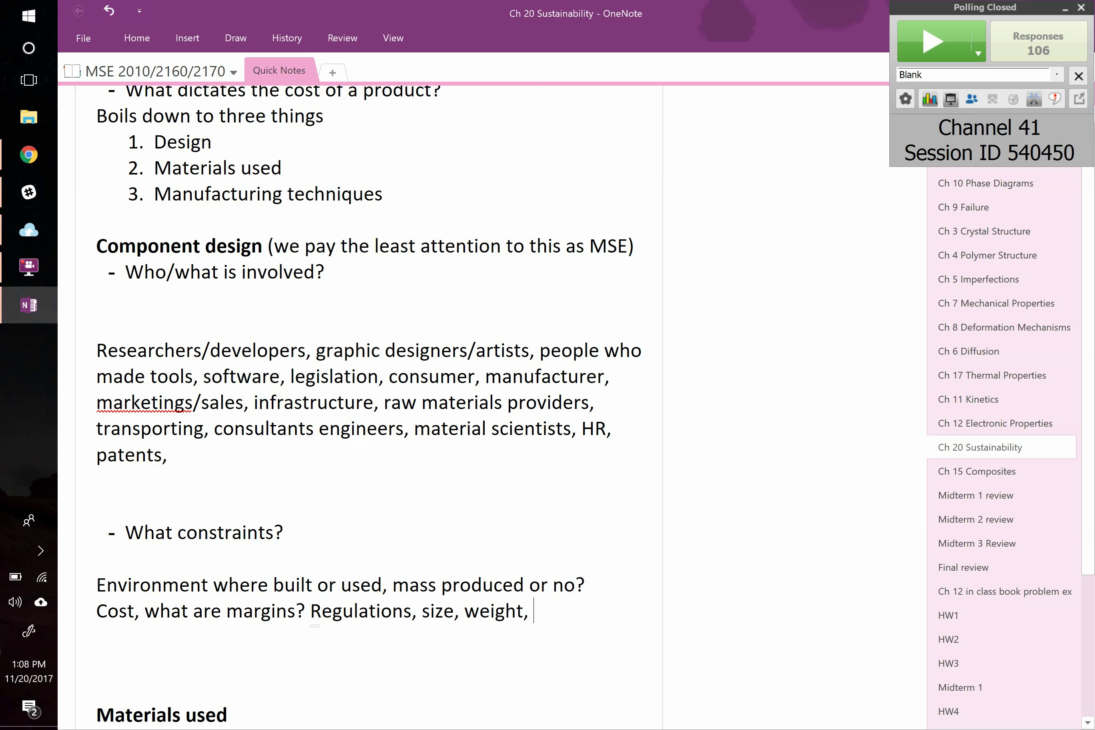
text(waste fr)
text(om m)
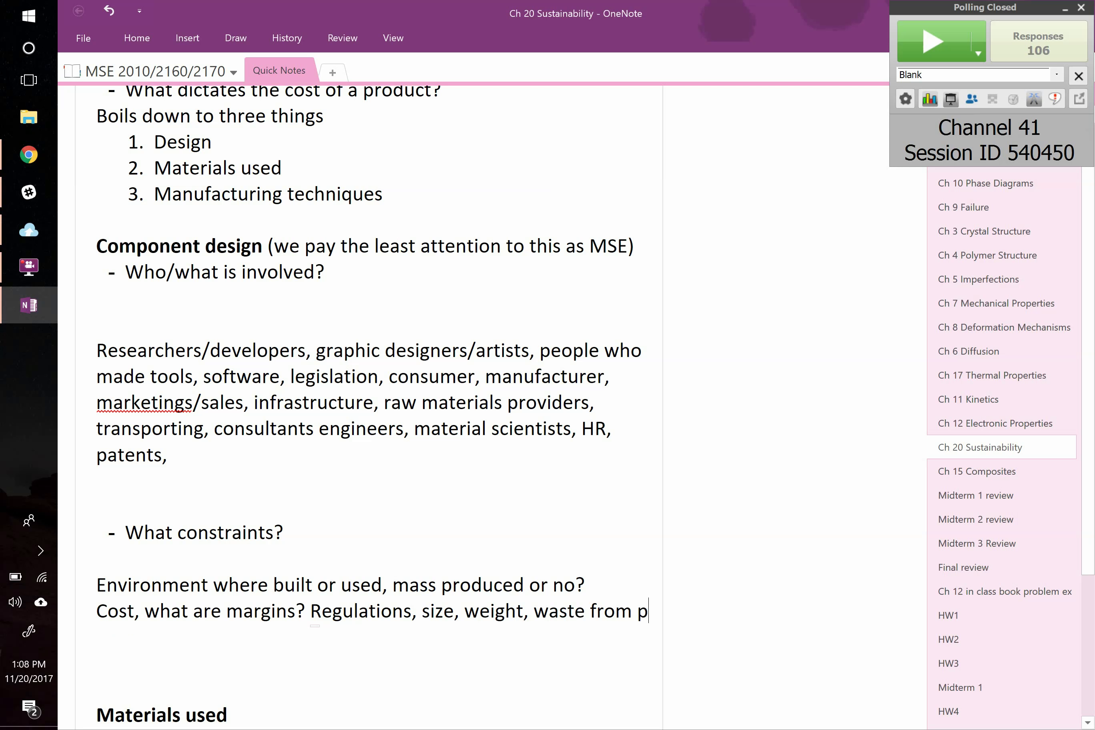
text(anuf)
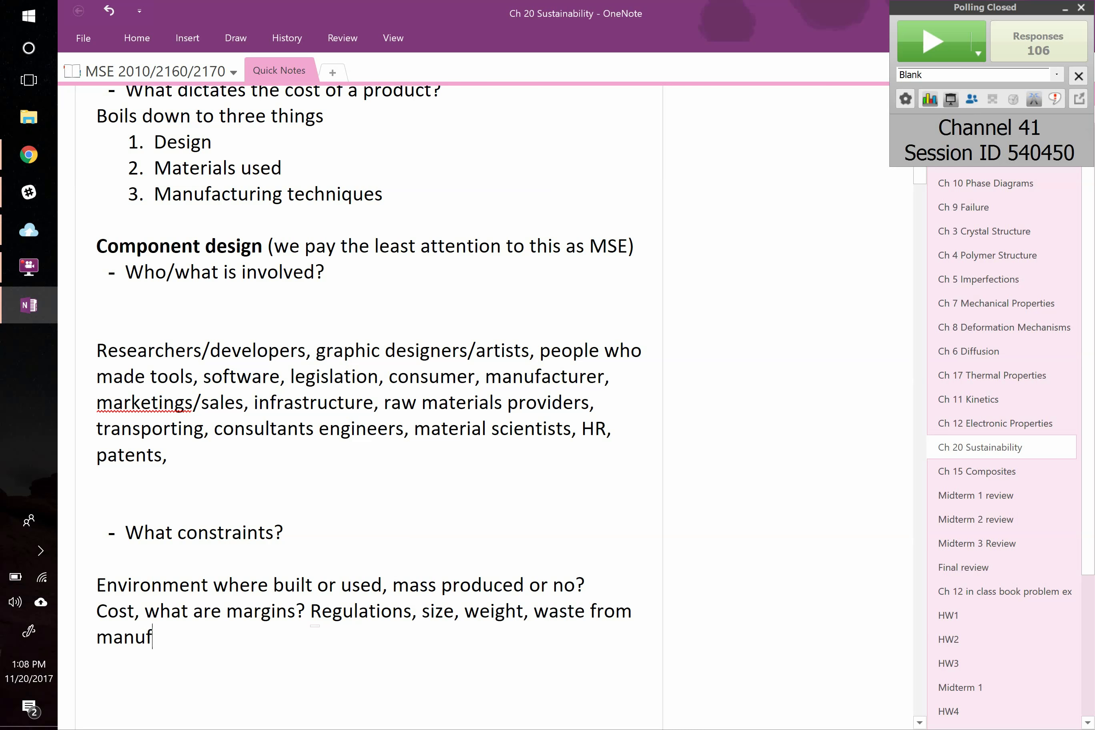
text(acture,)
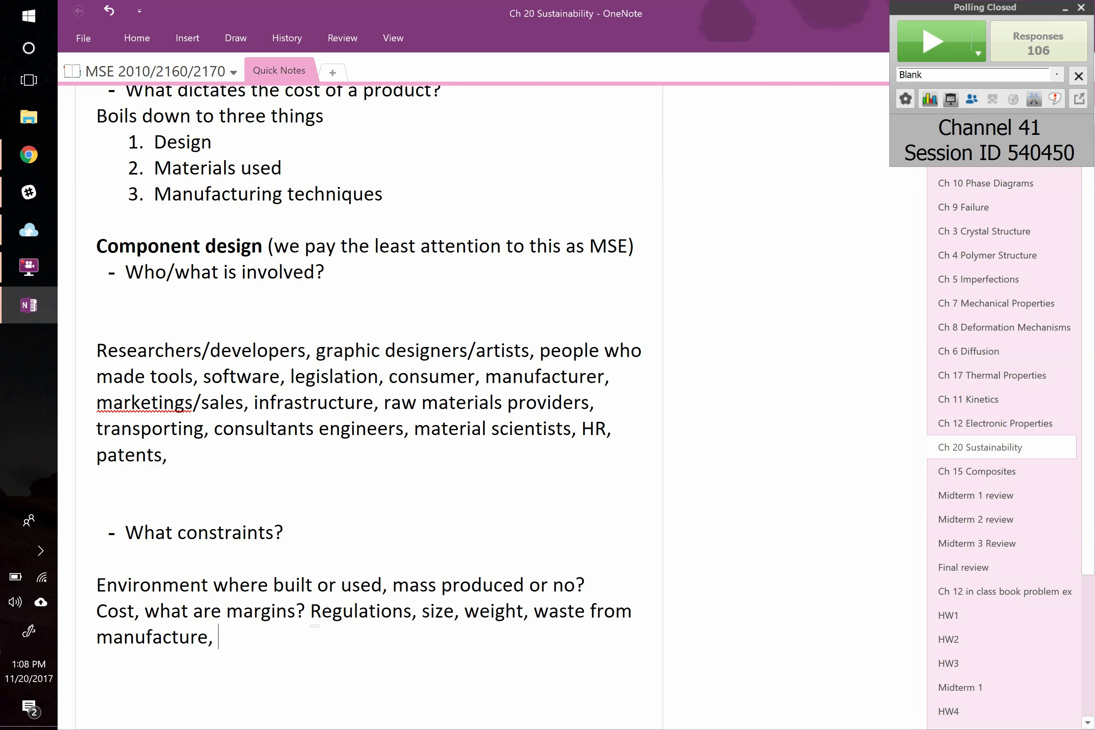
text(propeties, )
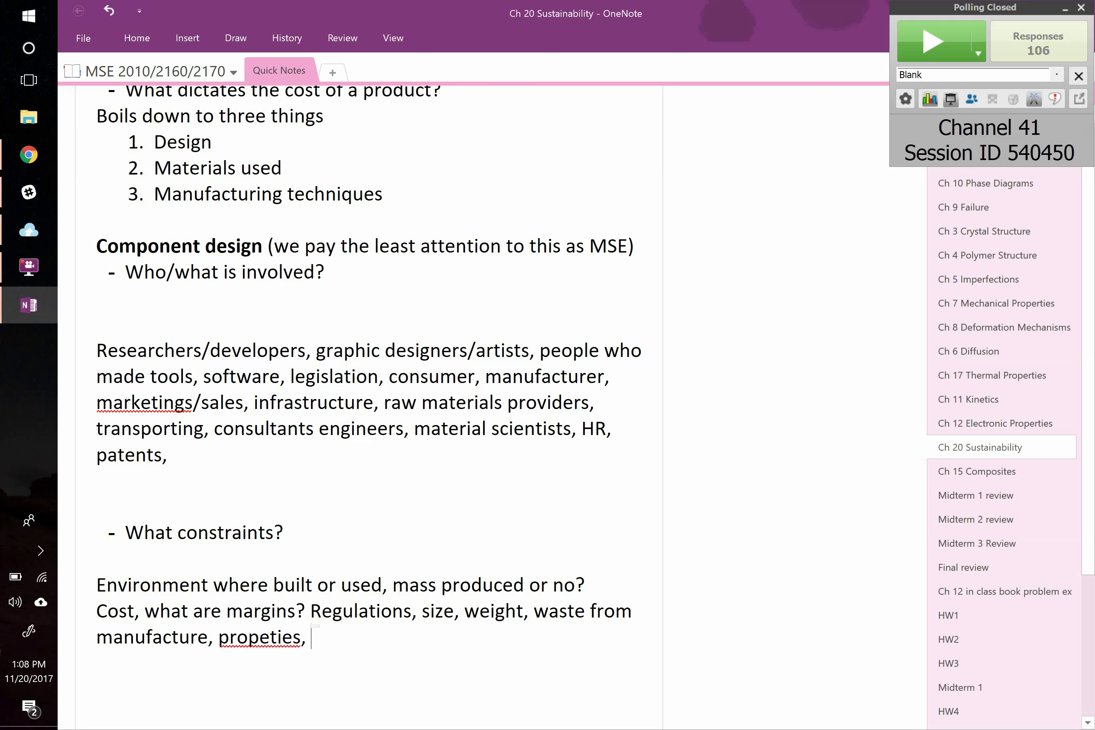
text(availability,)
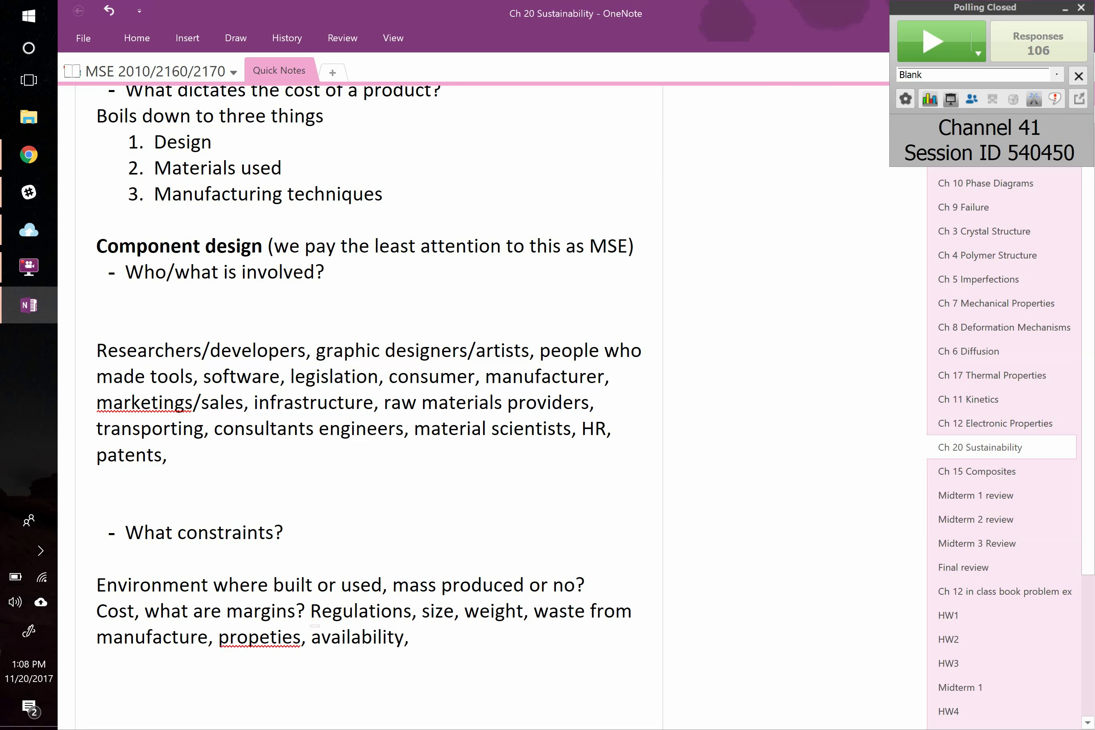
Continue the constraints with timeline, safety, tolerances, conflict materials, IP, marketing, fixing typos.
text(timeline)
key(BackSpace)
text(ne, safetyk)
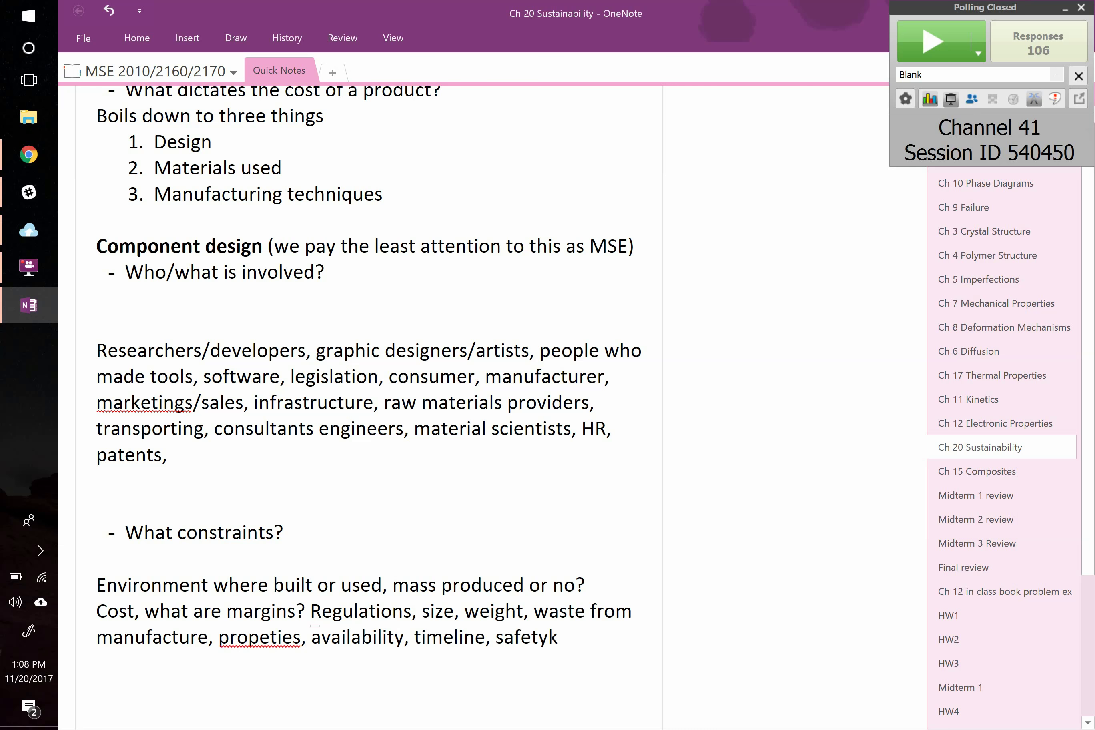
key(BackSpace)
text(,)
text(tolerances,)
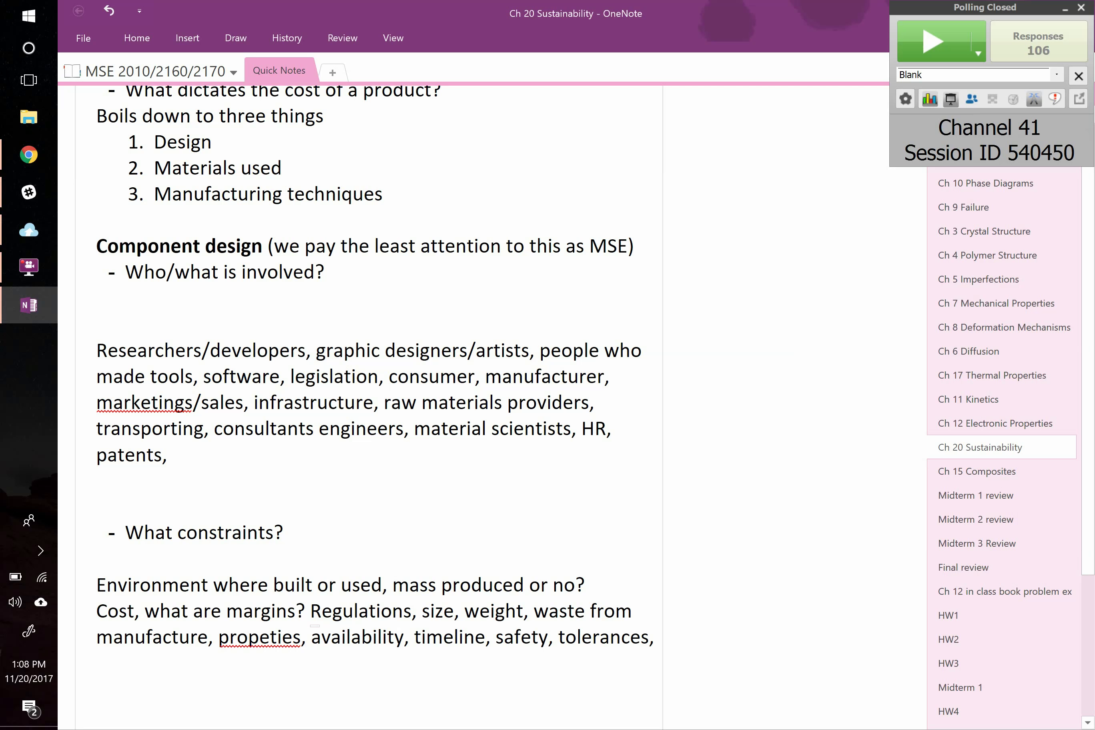
text(conflict )
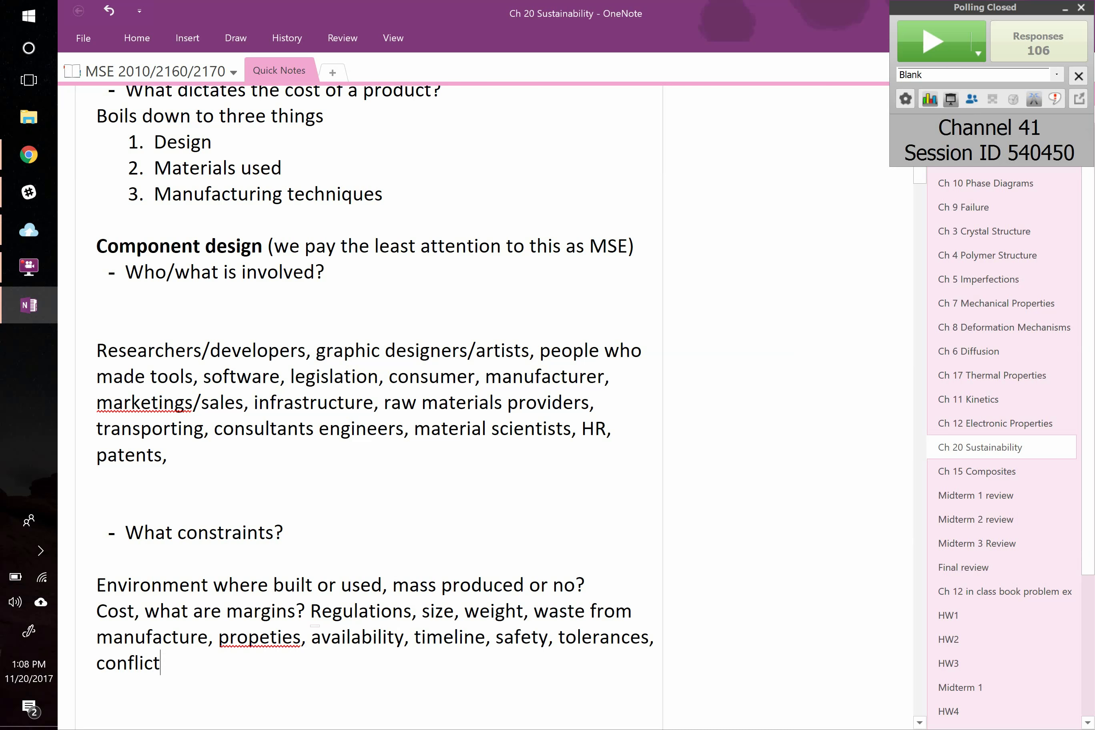
text(materials, IP,)
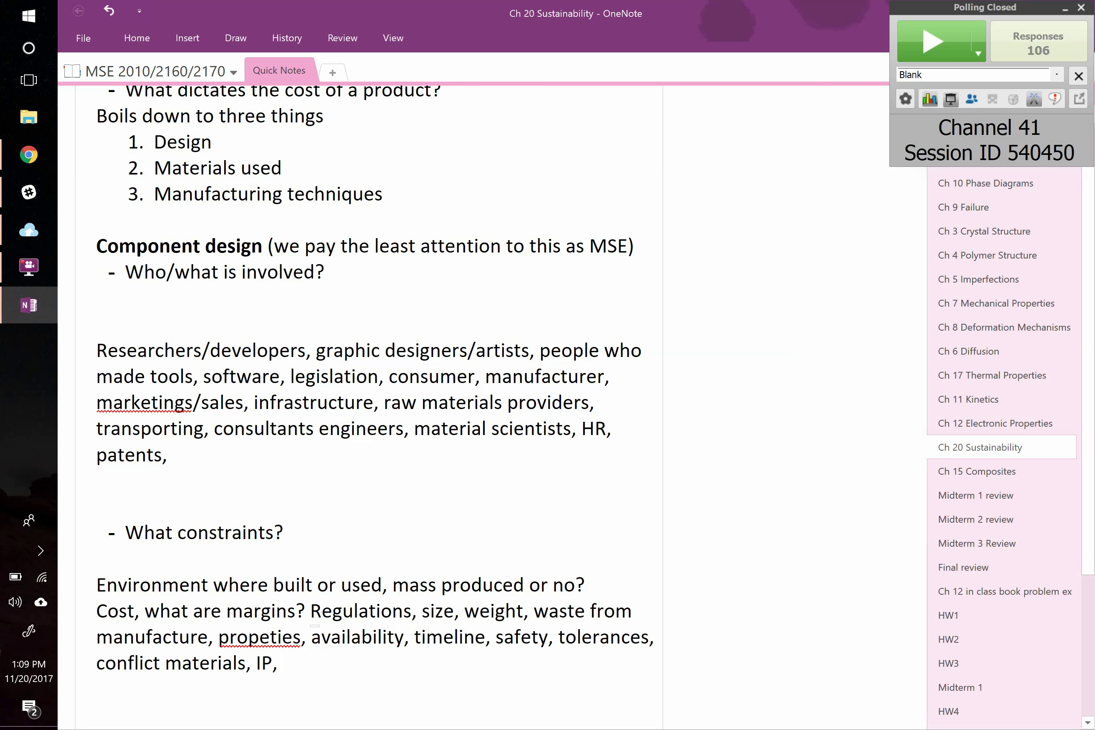
text(marketing,)
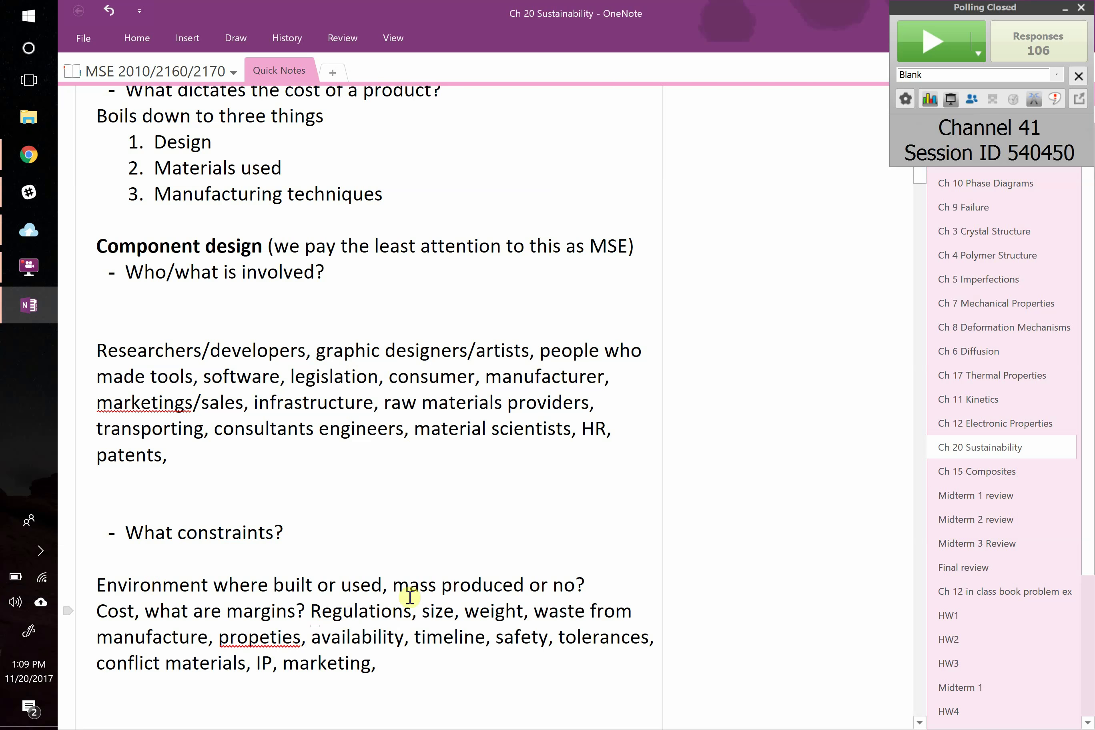
Scroll past the constraints answer to the Materials used section and its empty Examples? prompt.
click(451, 586)
triple_click(447, 587)
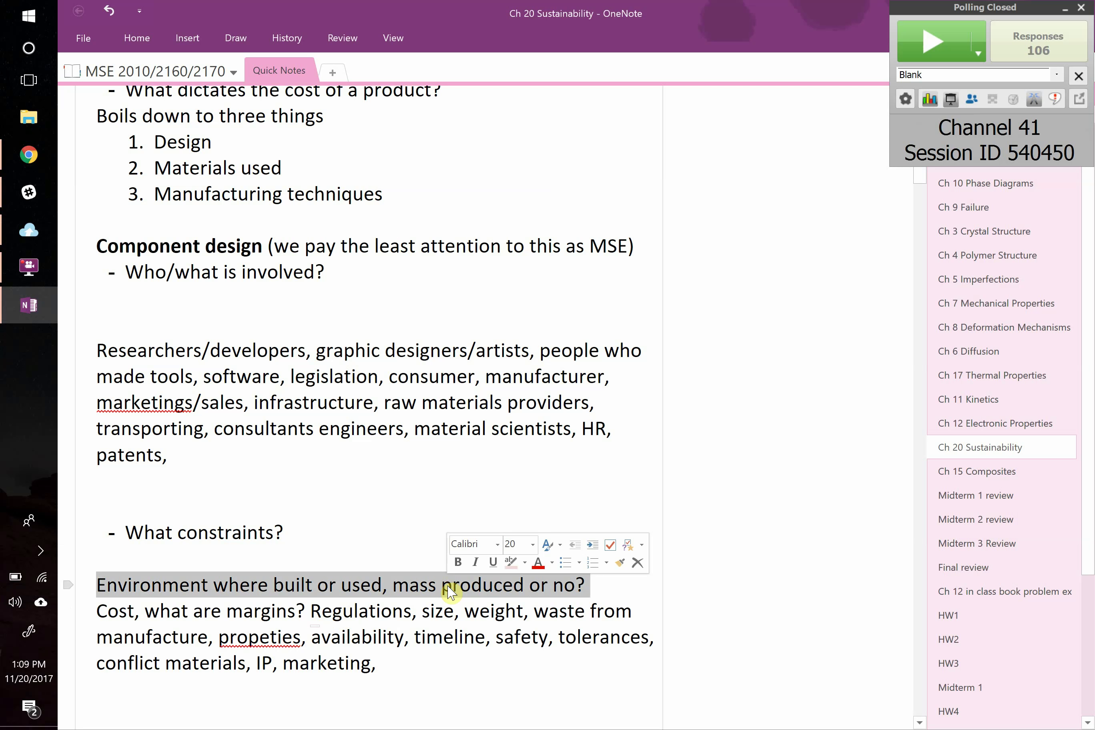
click(449, 587)
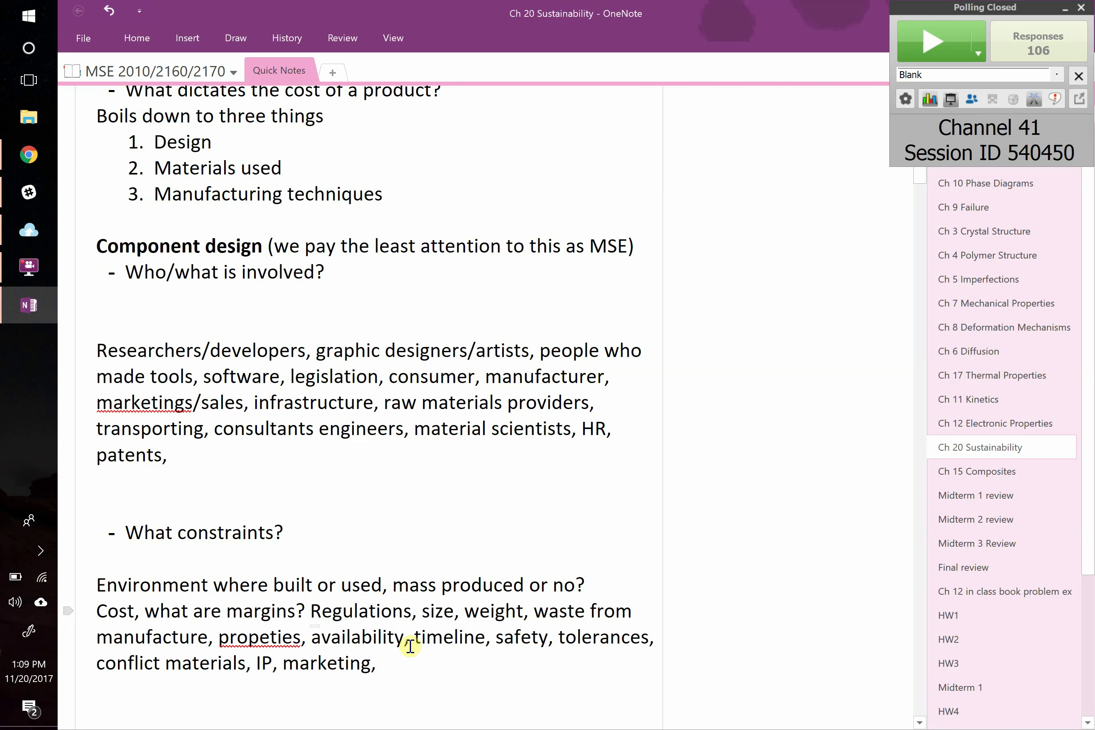
scroll(413, 643, down, 10)
scroll(373, 518, down, 2)
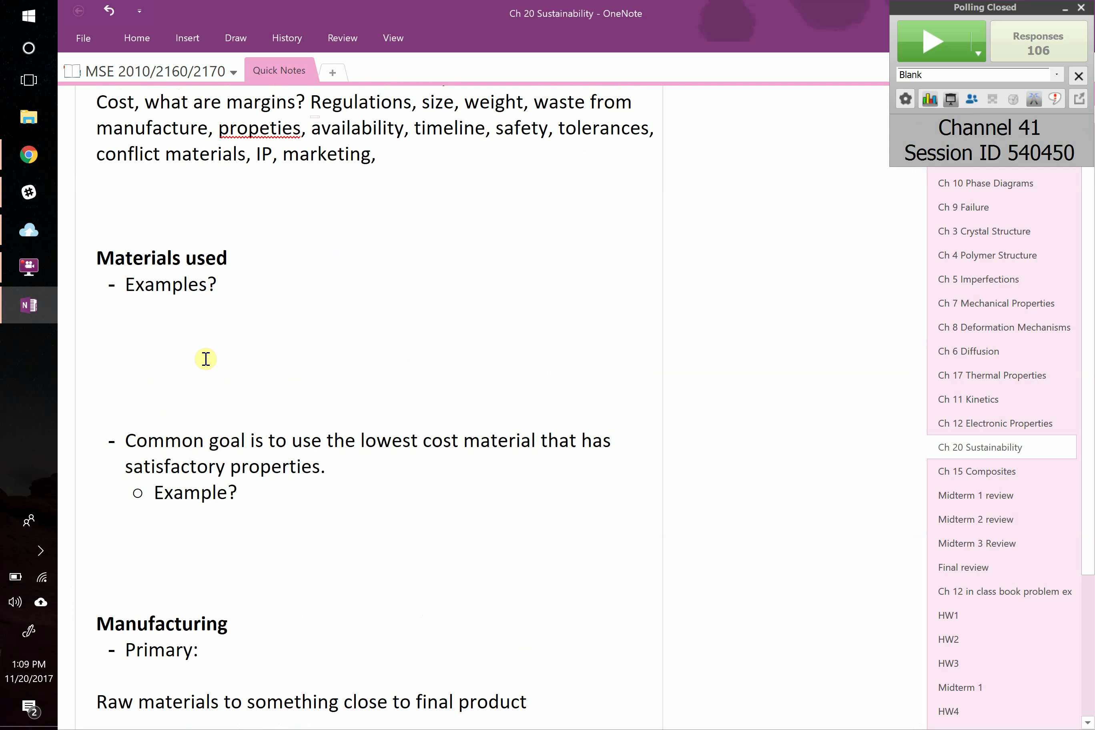
Under the Materials used Examples? prompt, type 'transportation, total volume available, purity,'.
click(206, 359)
text(tran)
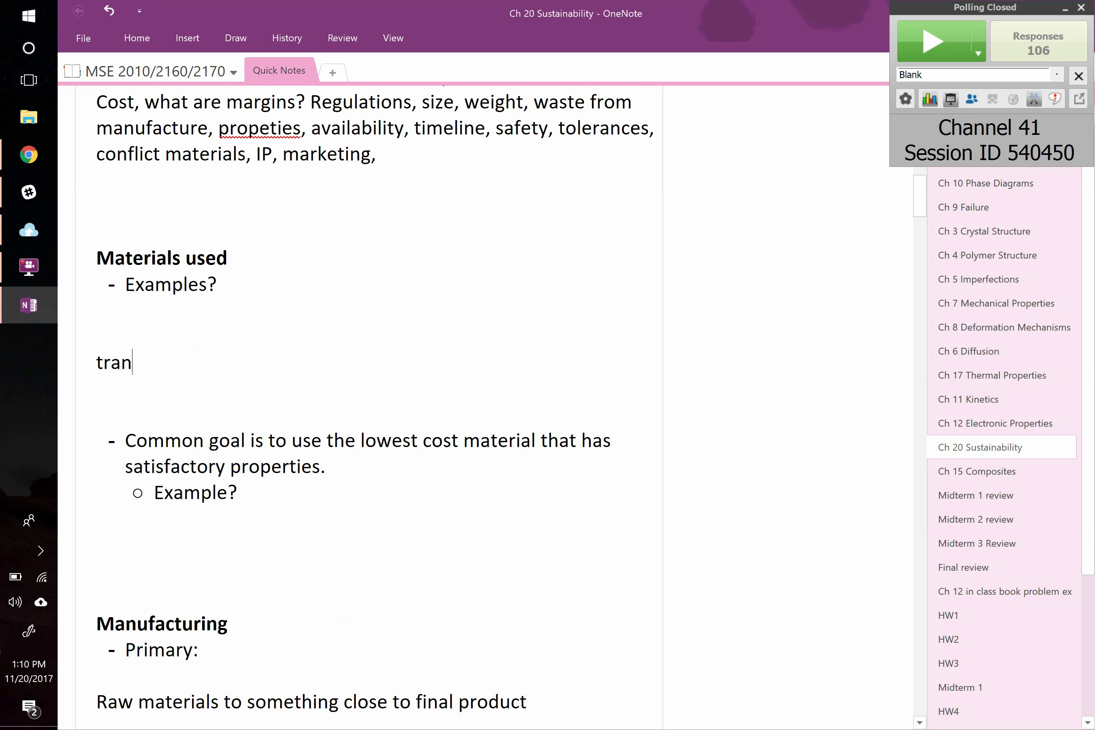
text(sportation,)
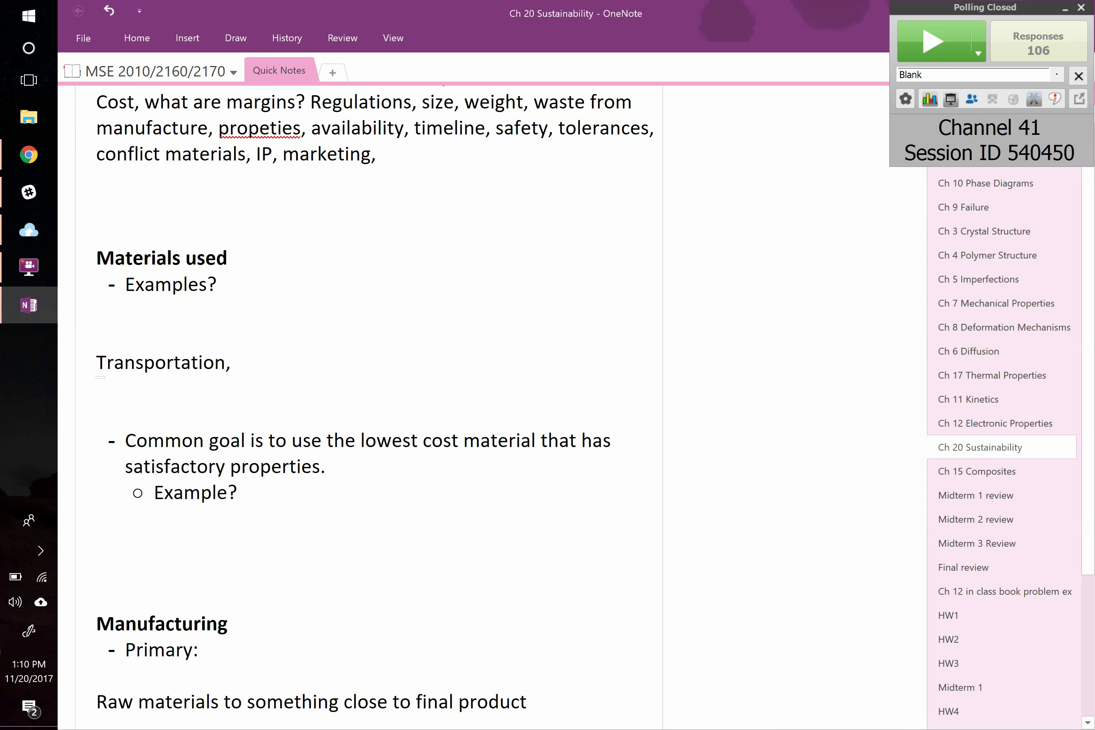
text(total volume a)
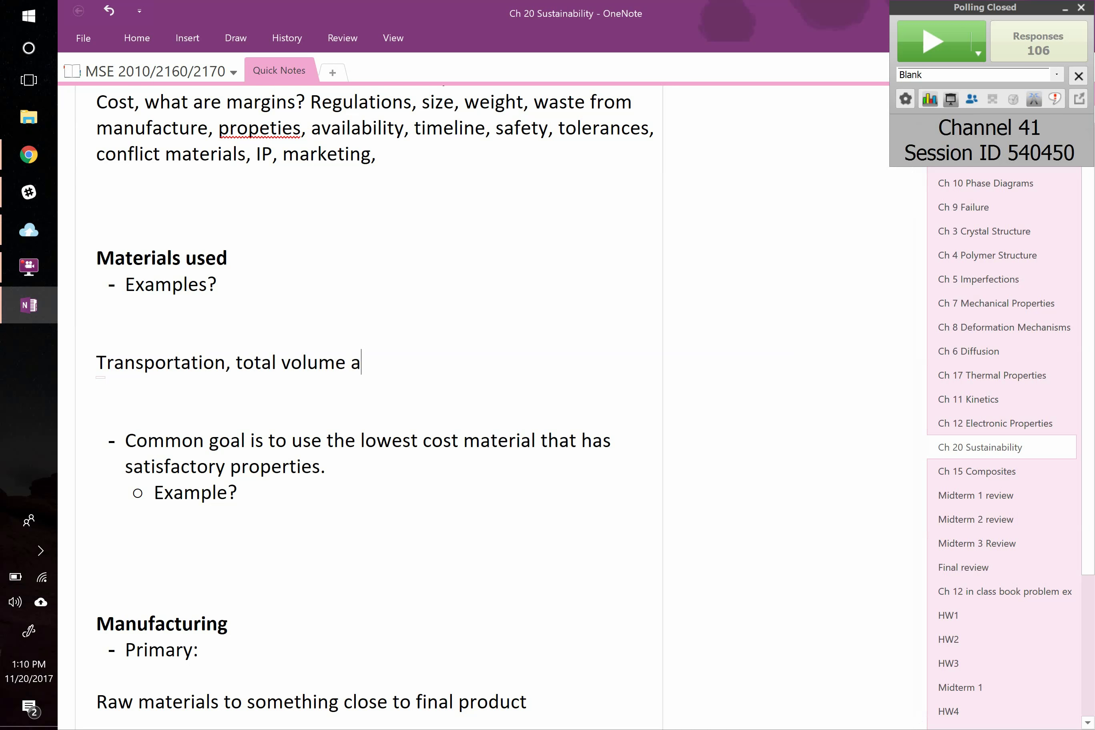
text(vailable,)
text(purity,)
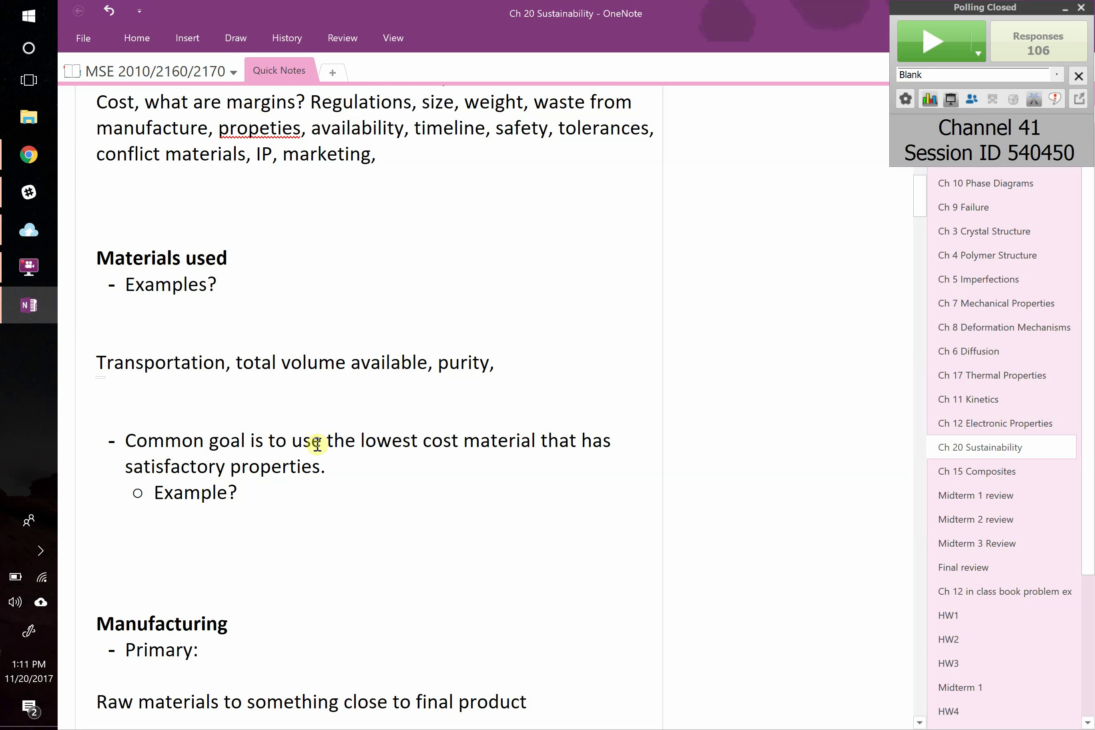
Type 'processing,' below the 'Raw materials to something close to final product' line.
scroll(300, 466, down, 3)
click(291, 615)
text(processing,)
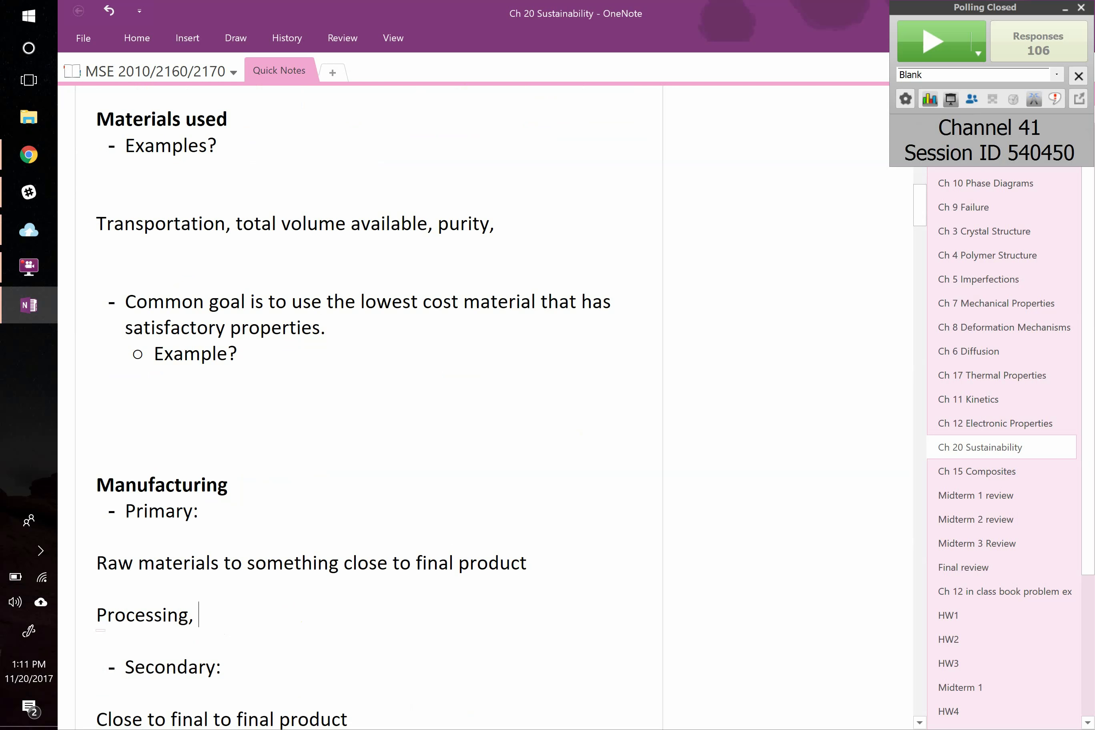
Add 'safety of materials, scrubbers,' after 'purity,' in the materials examples, fixing the typo.
click(552, 222)
text(safety of materuials,)
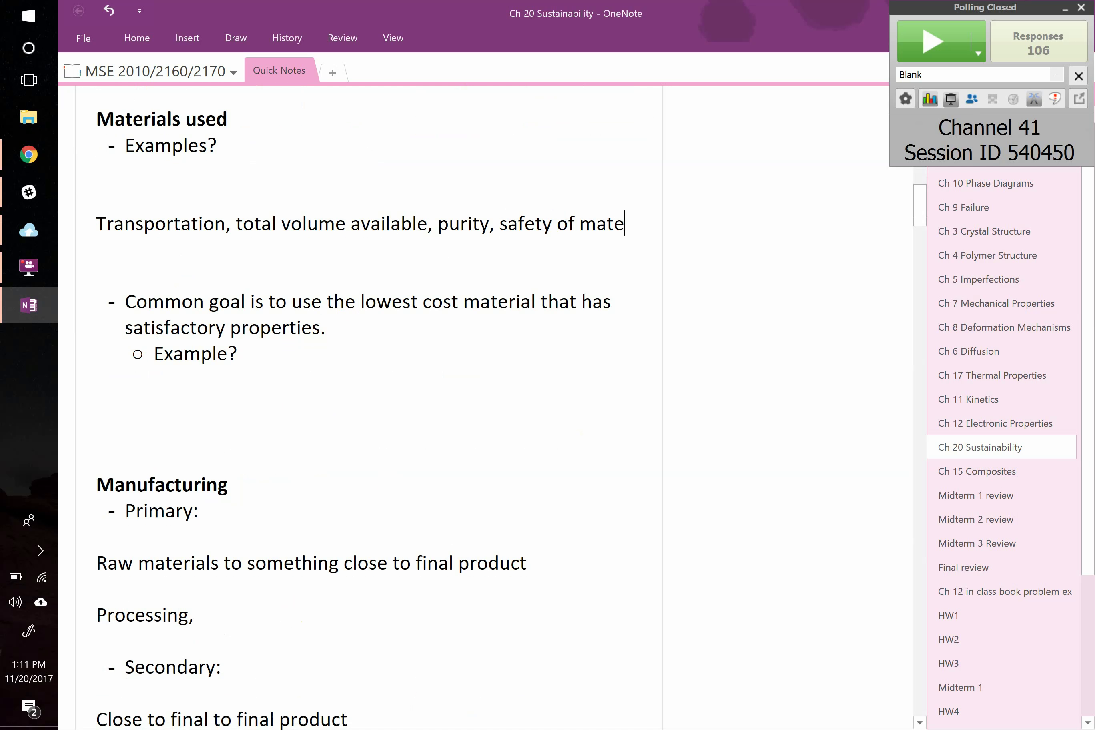
key(Left)
key(Left)
key(Left)
key(Left)
key(Left)
key(Left)
key(Delete)
key(Right)
key(Right)
key(Right)
key(Right)
key(Right)
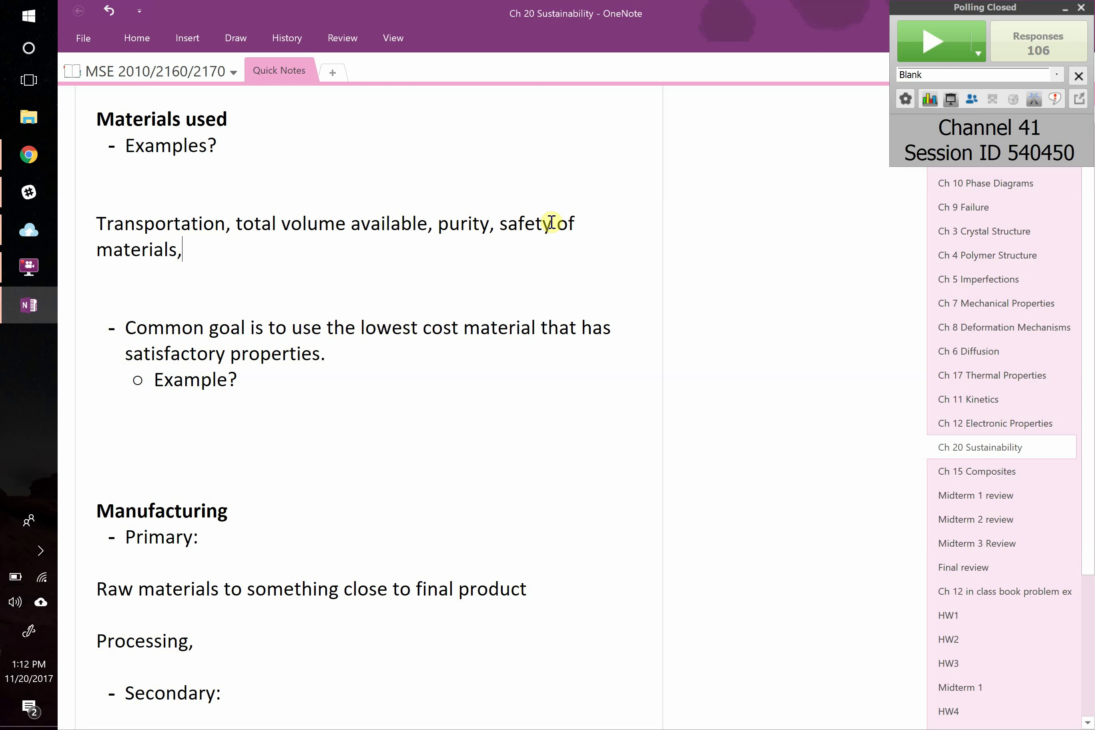
text(scrubbers,)
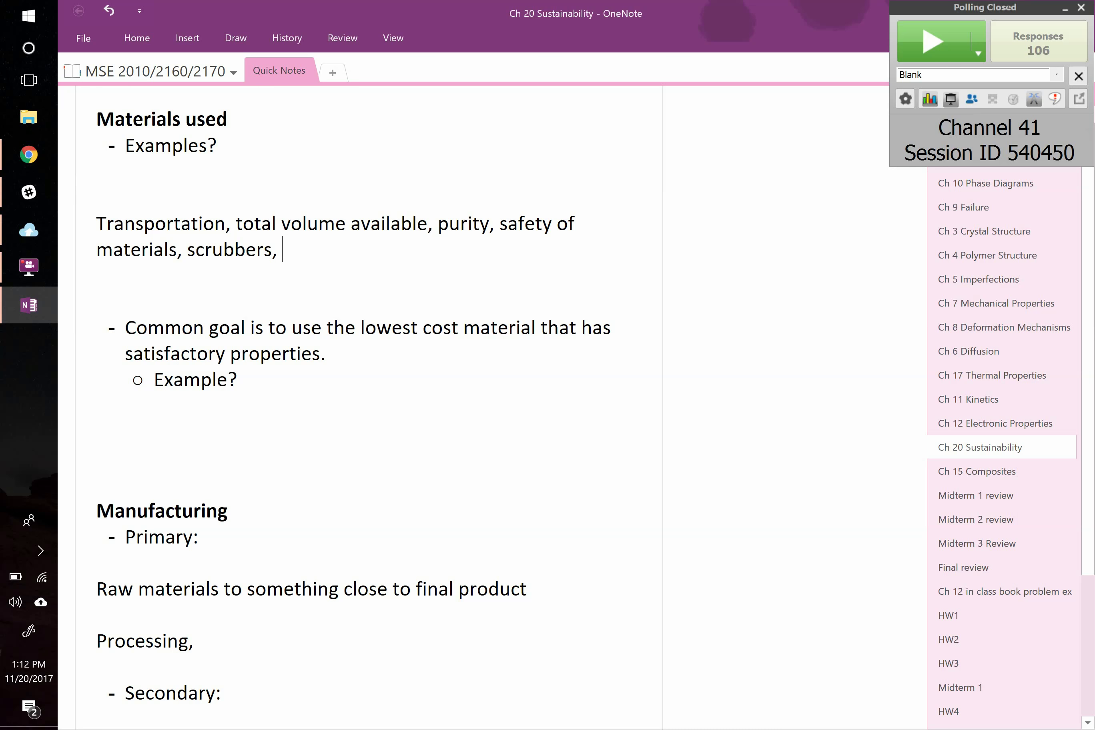
Extend the materials examples with 'waste, packaging, side products, new vs used,'.
text(waste, packaging,)
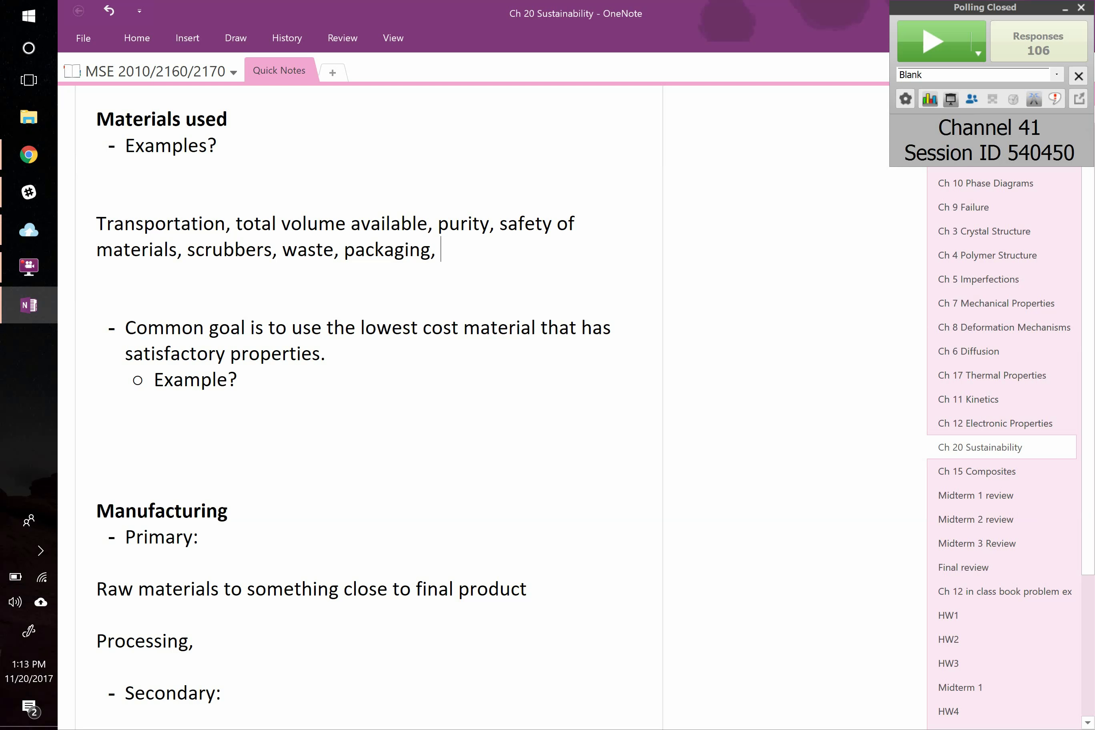
text(side products,)
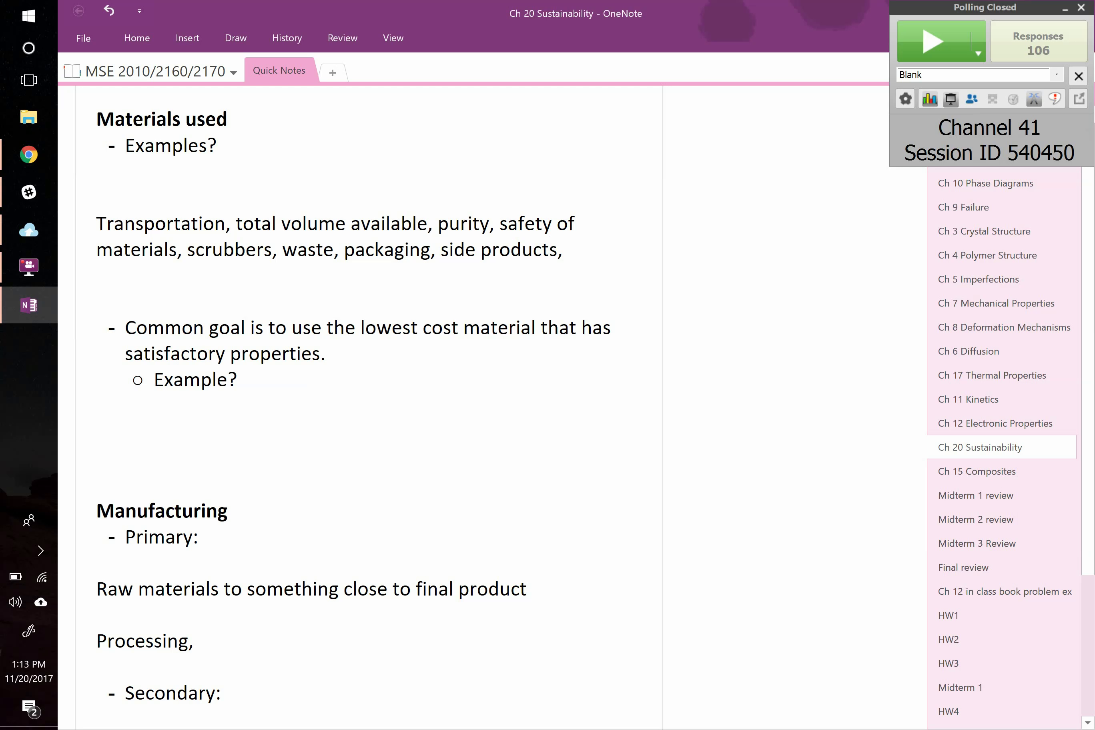
text(new vs used,)
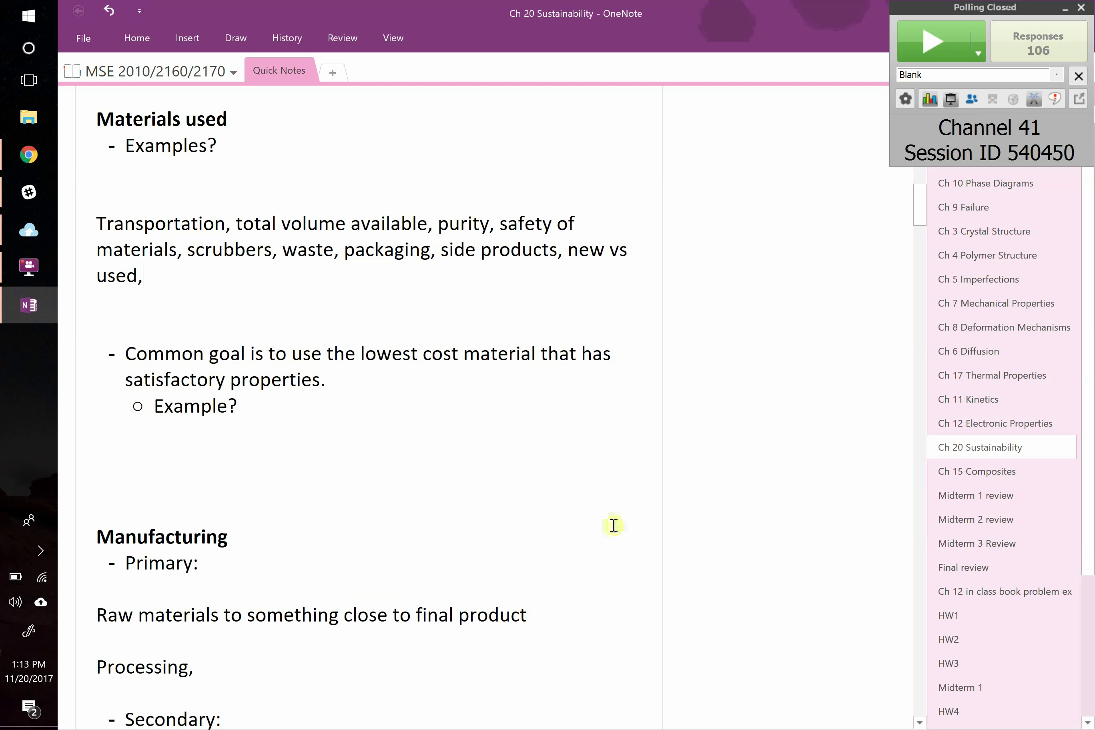
Add 'labor' to the Processing line and 'rare' to the end of the materials examples.
click(216, 667)
text(labor)
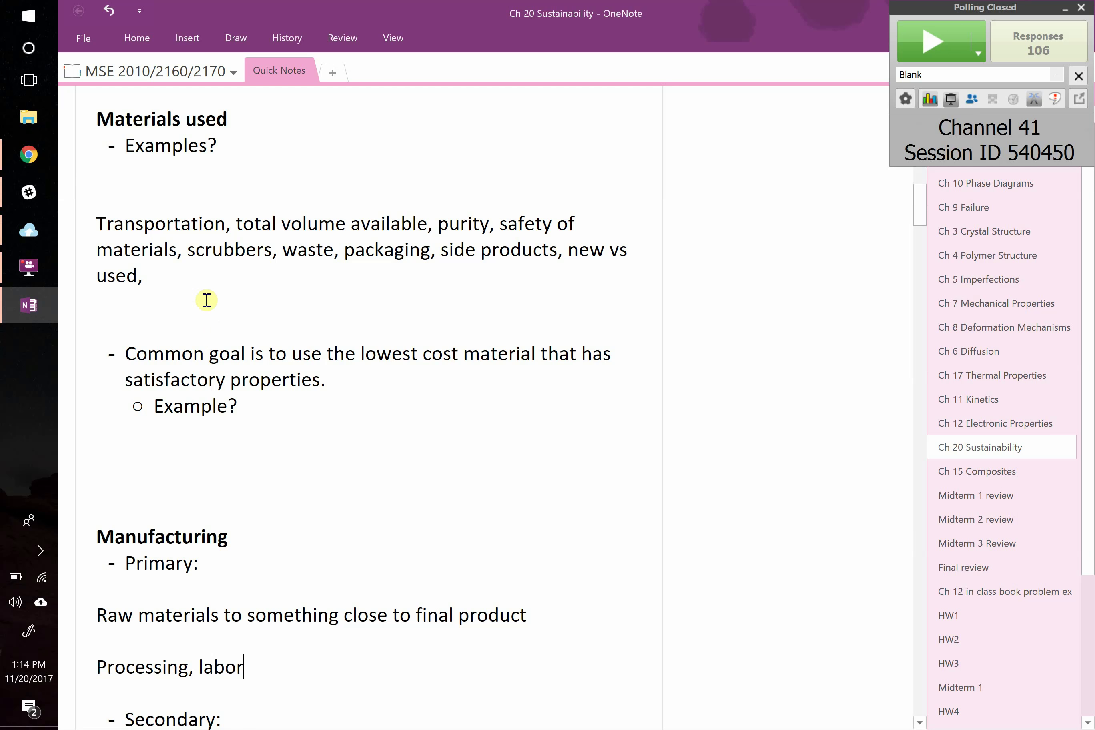
click(210, 287)
text(rare)
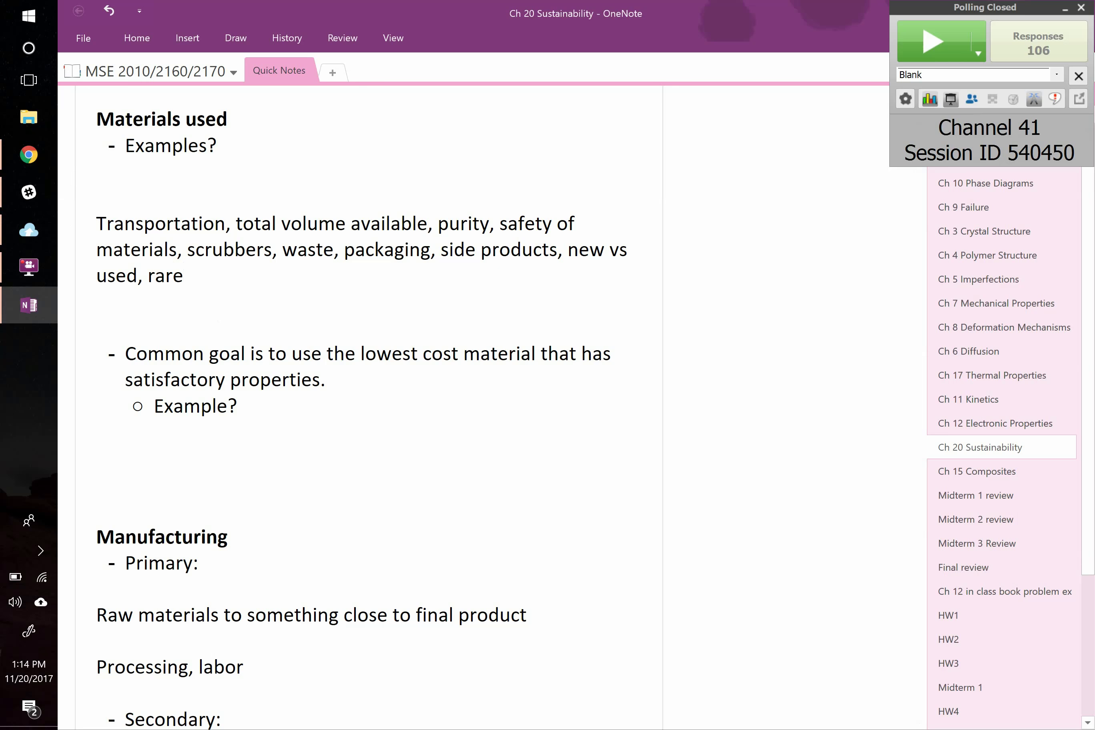
Scroll to Manufacturing and add 'energy costs' after 'Processing, labor'.
scroll(362, 410, down, 7)
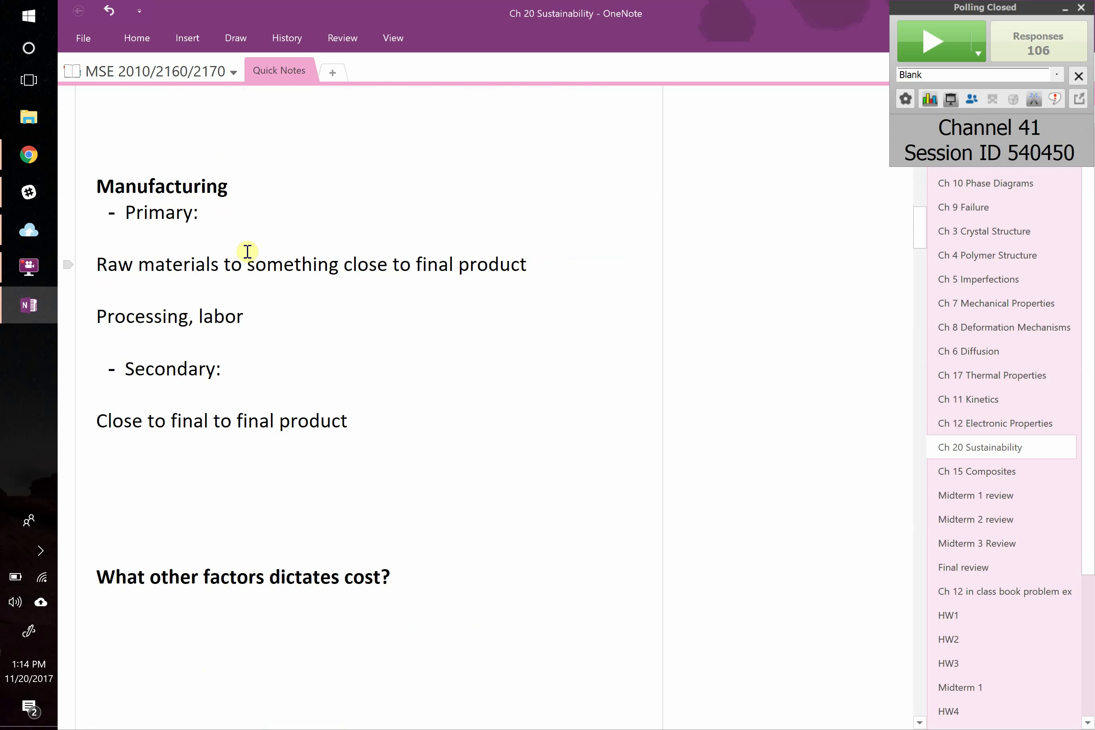
triple_click(258, 262)
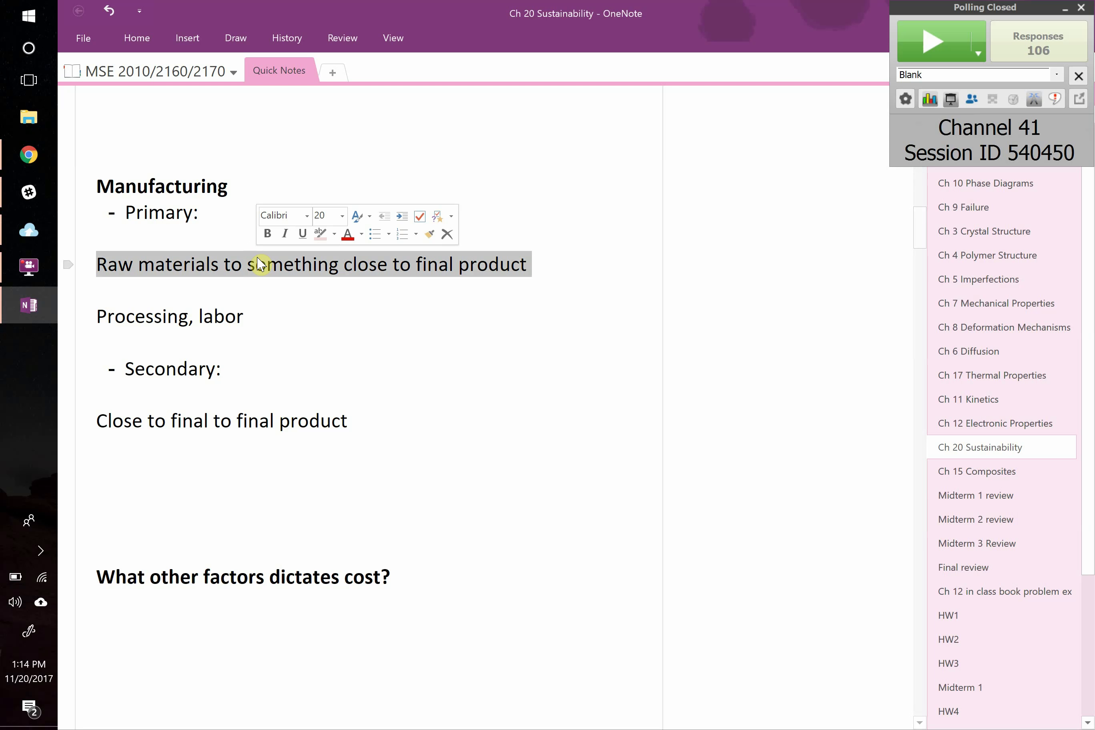
triple_click(168, 421)
click(169, 423)
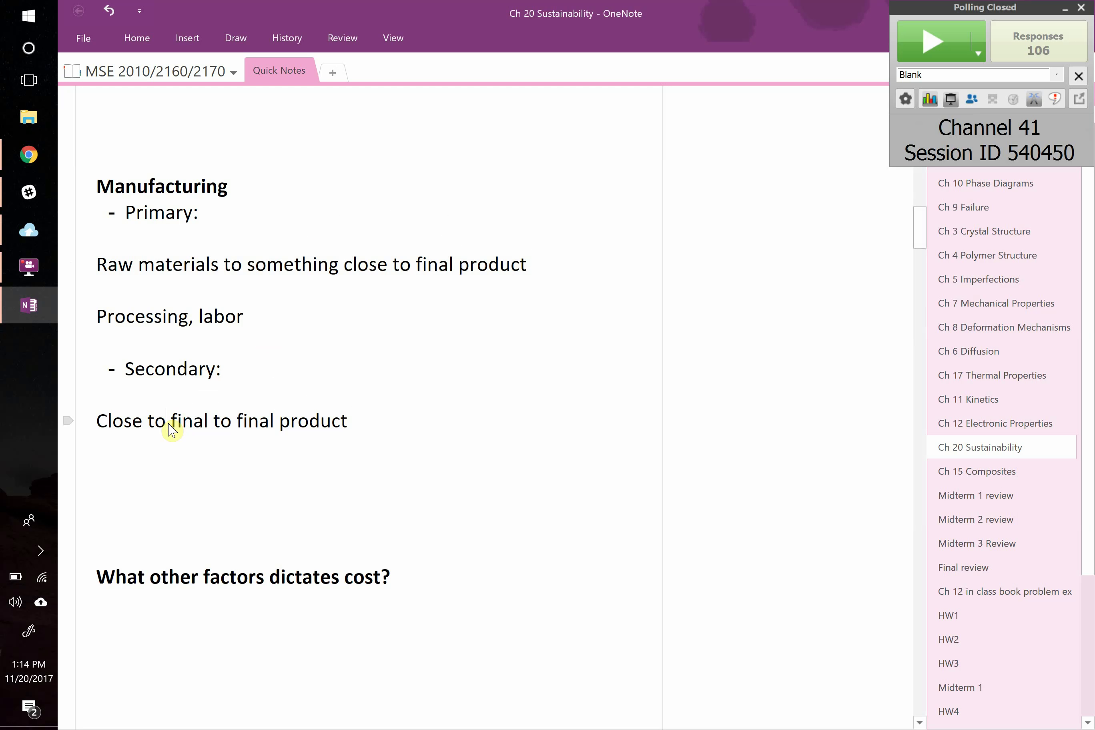
click(267, 307)
text(,)
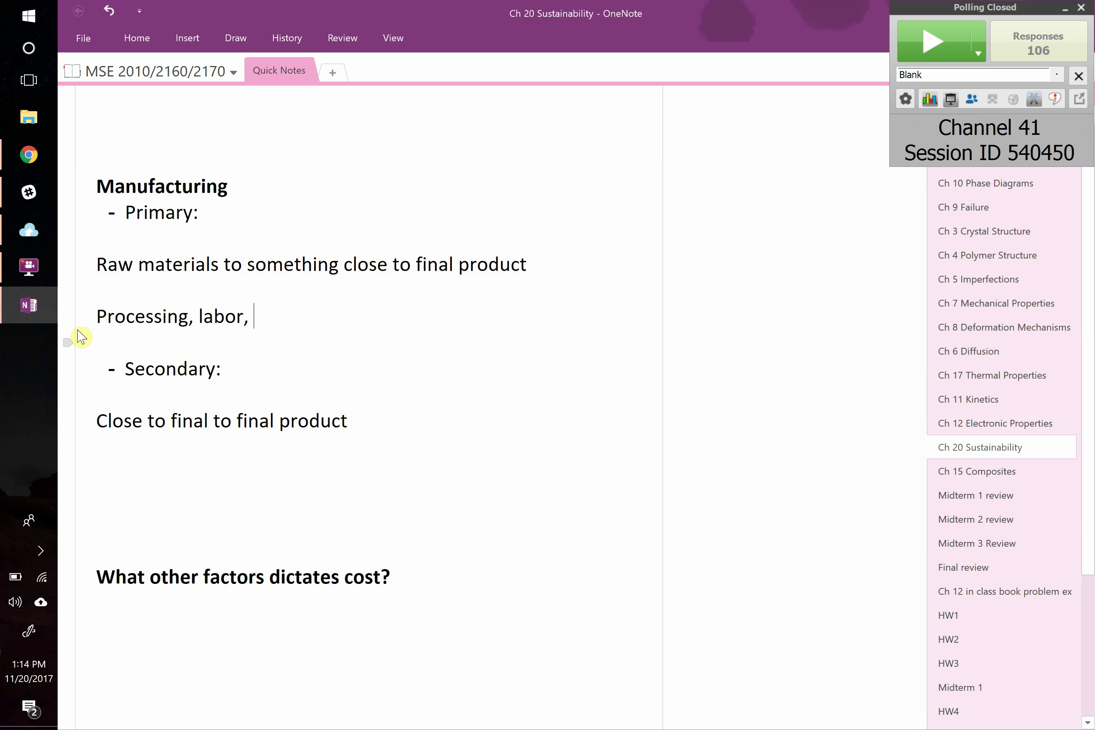
text(energy cot)
key(BackSpace)
text(sts,)
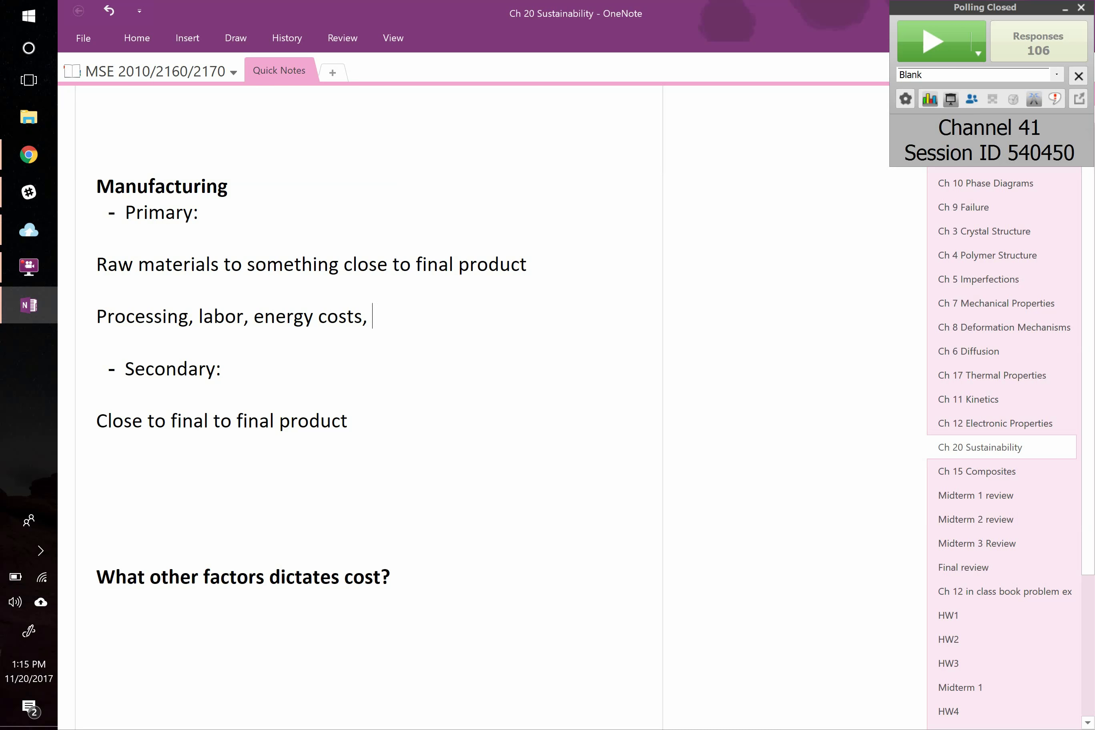
Continue the Processing list with time, storage, transportation, QA, training, software, CNC, 3D printing, tools, overhead.
text(time, storage,)
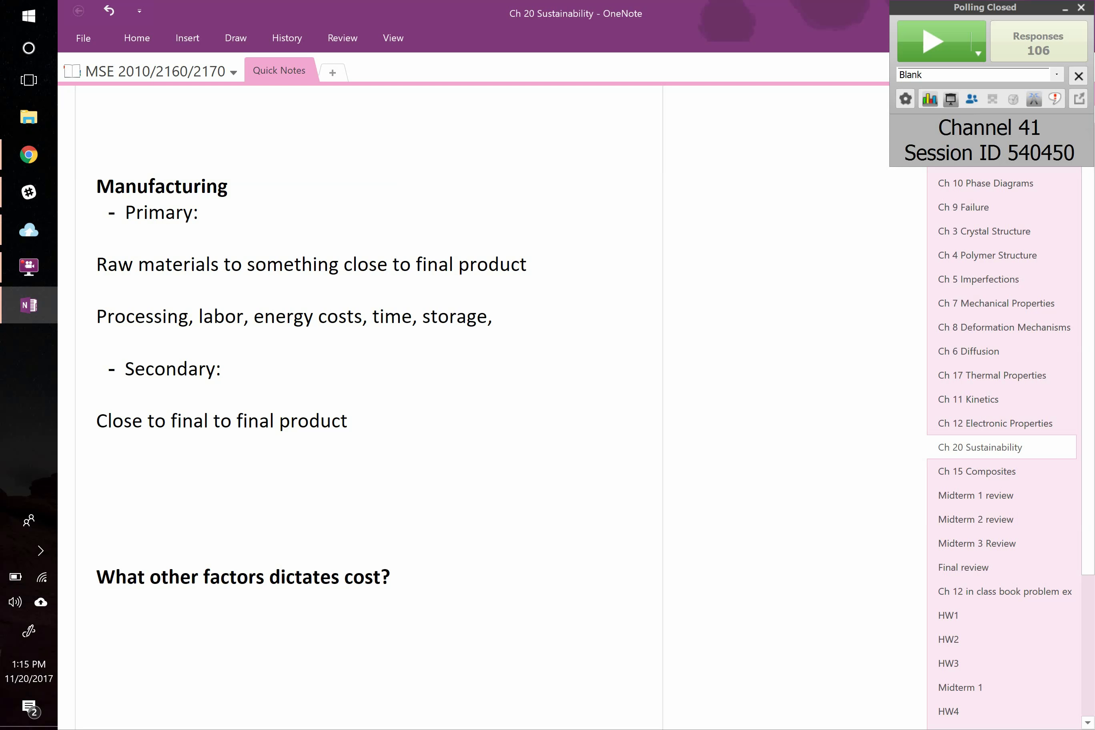
text(transportation,)
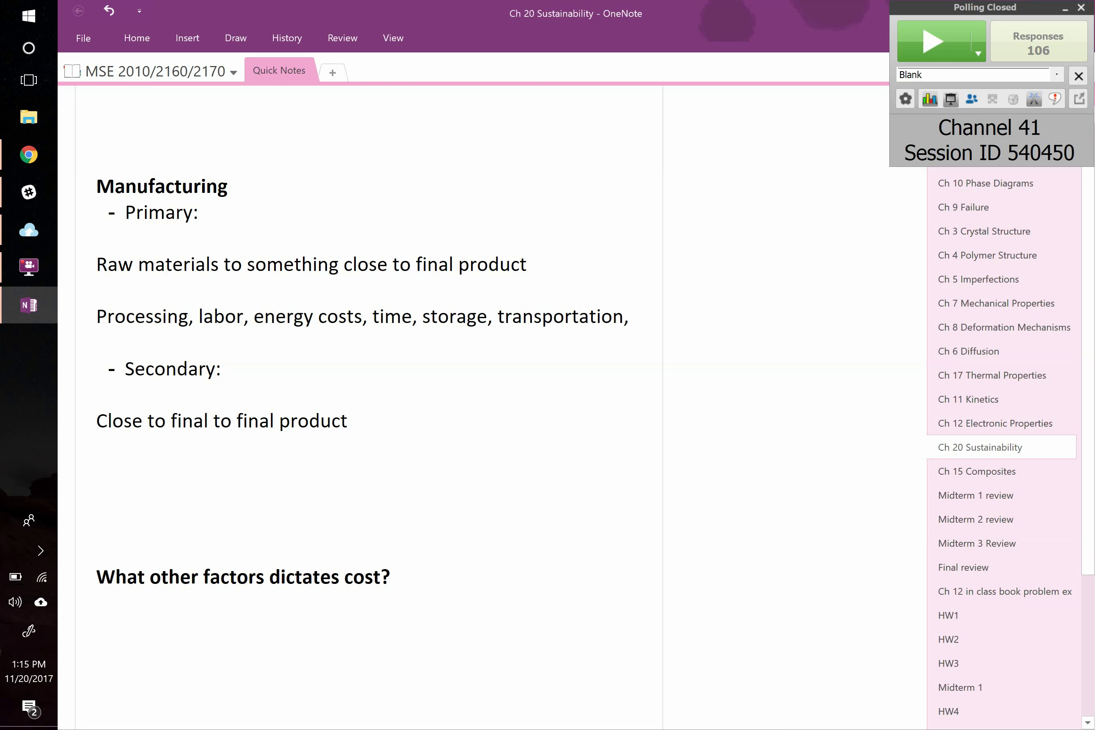
text(QA,)
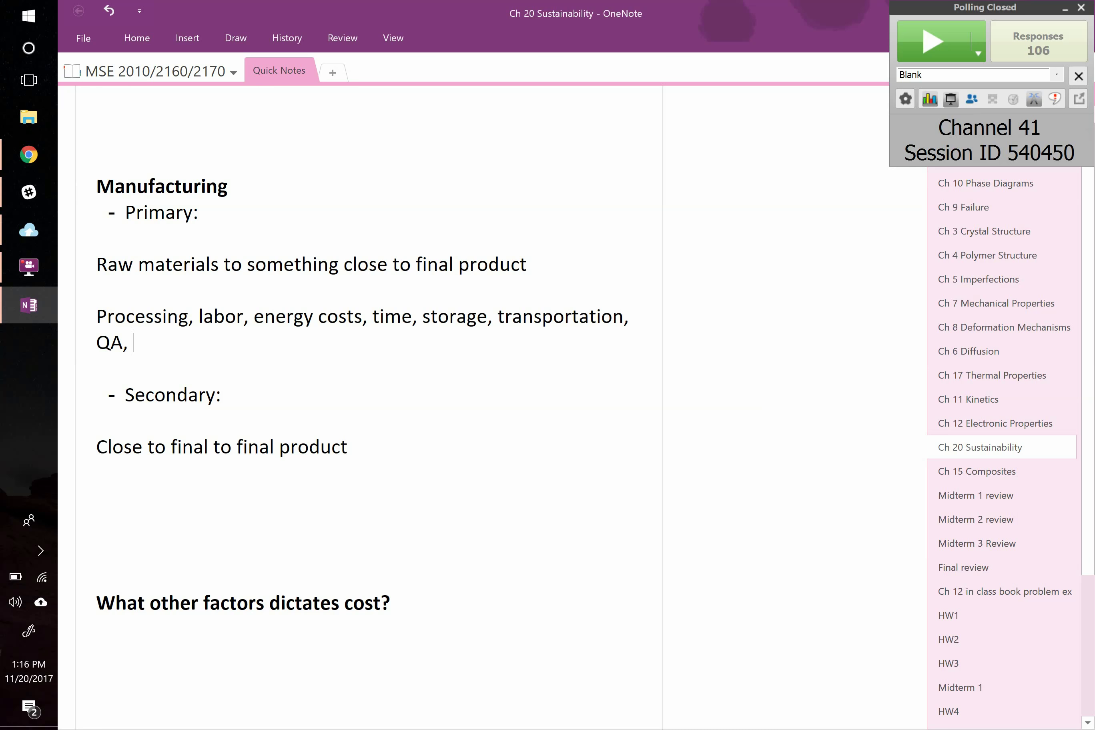
text(transportation, QA, training, software, )
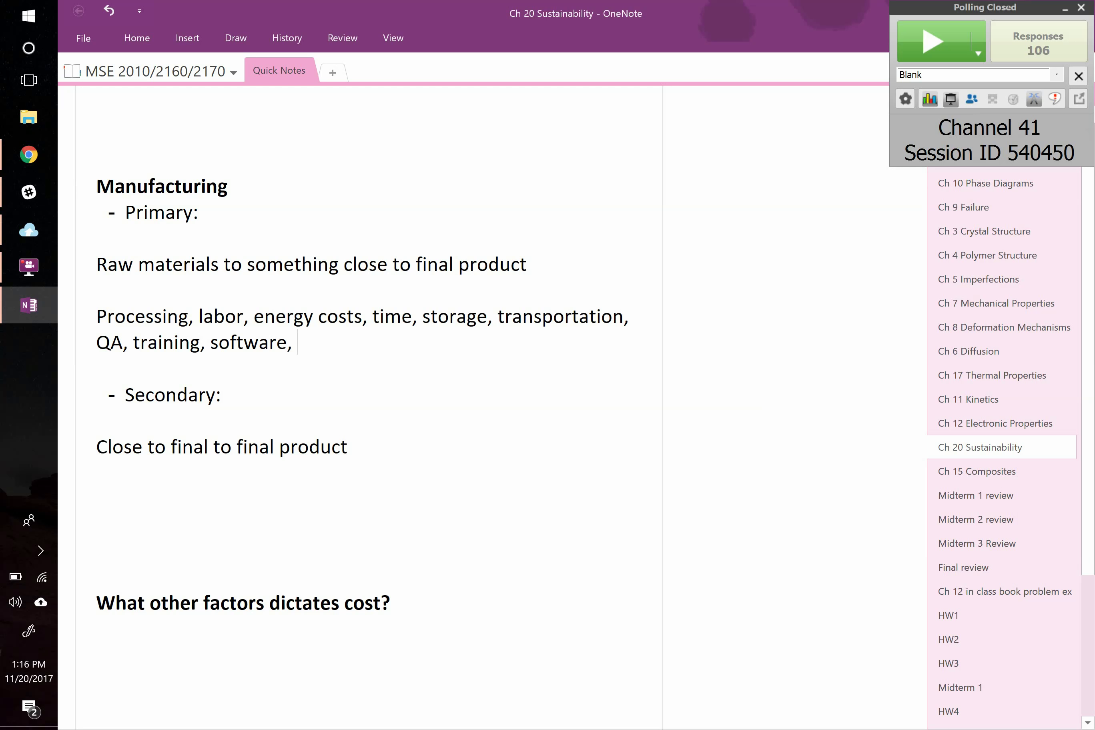
text(CNC, 3D printing, tools,)
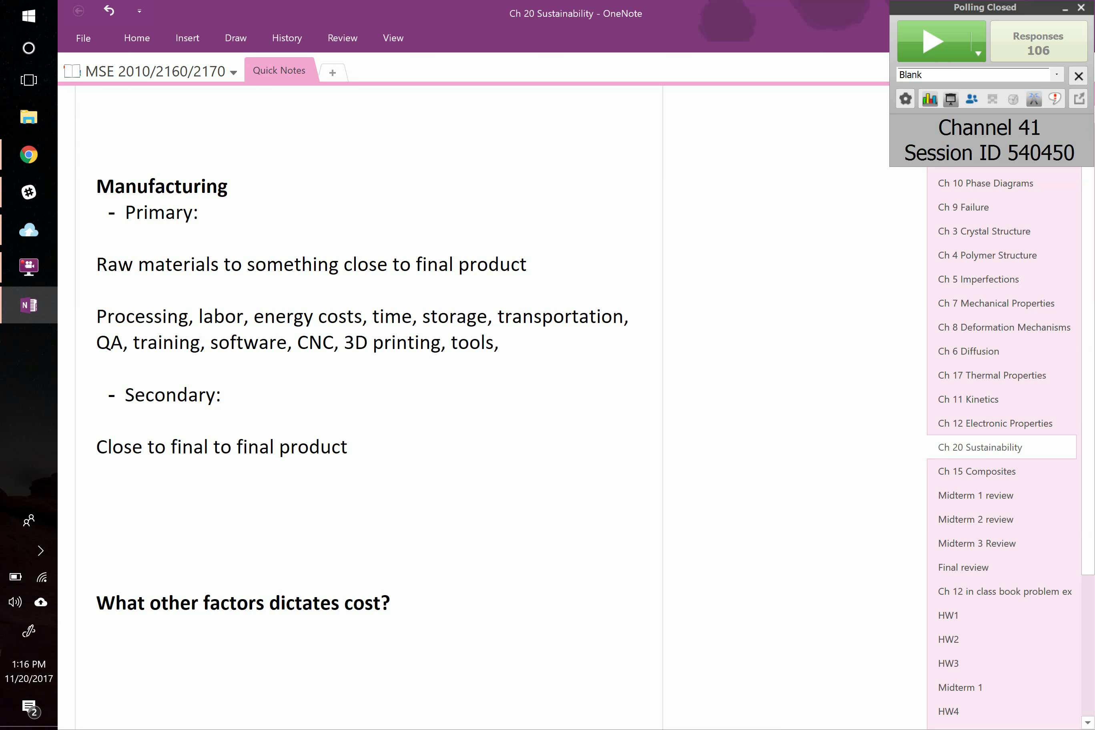
text( i)
key(BackSpace)
text(overhead,)
Below the Secondary description, list 'abrasives, paint, QA, heat treatment, outsourcing,' fixing typos.
scroll(186, 438, down, 2)
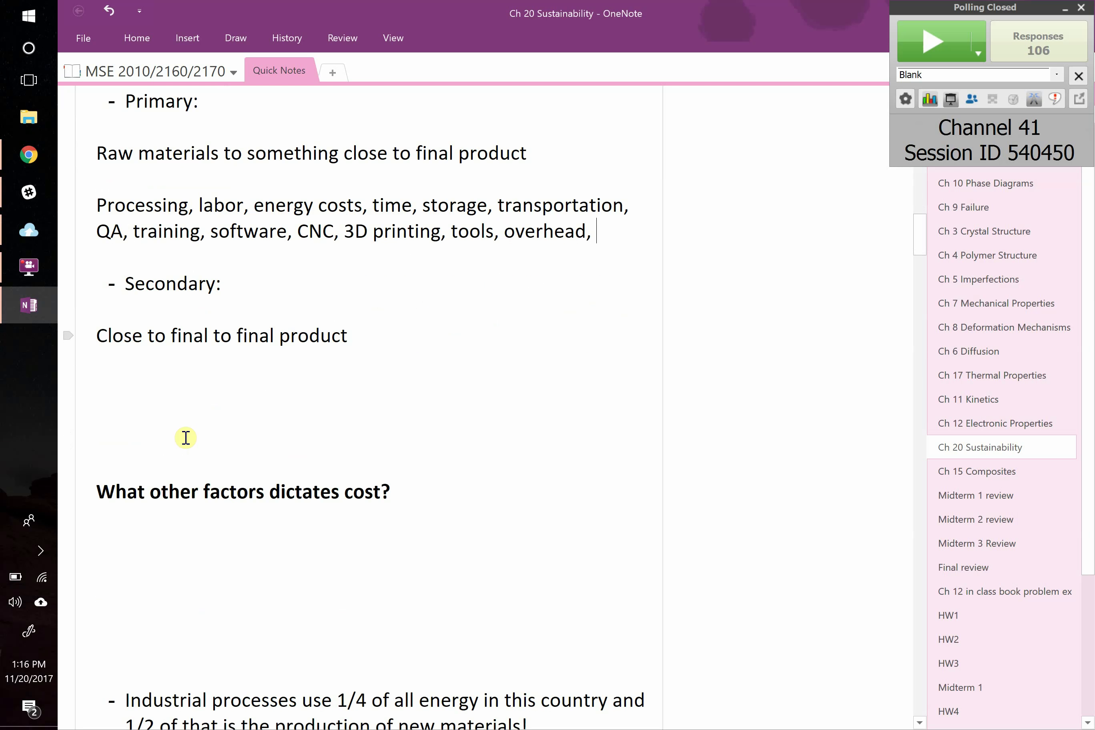
click(172, 381)
text(abrasives,)
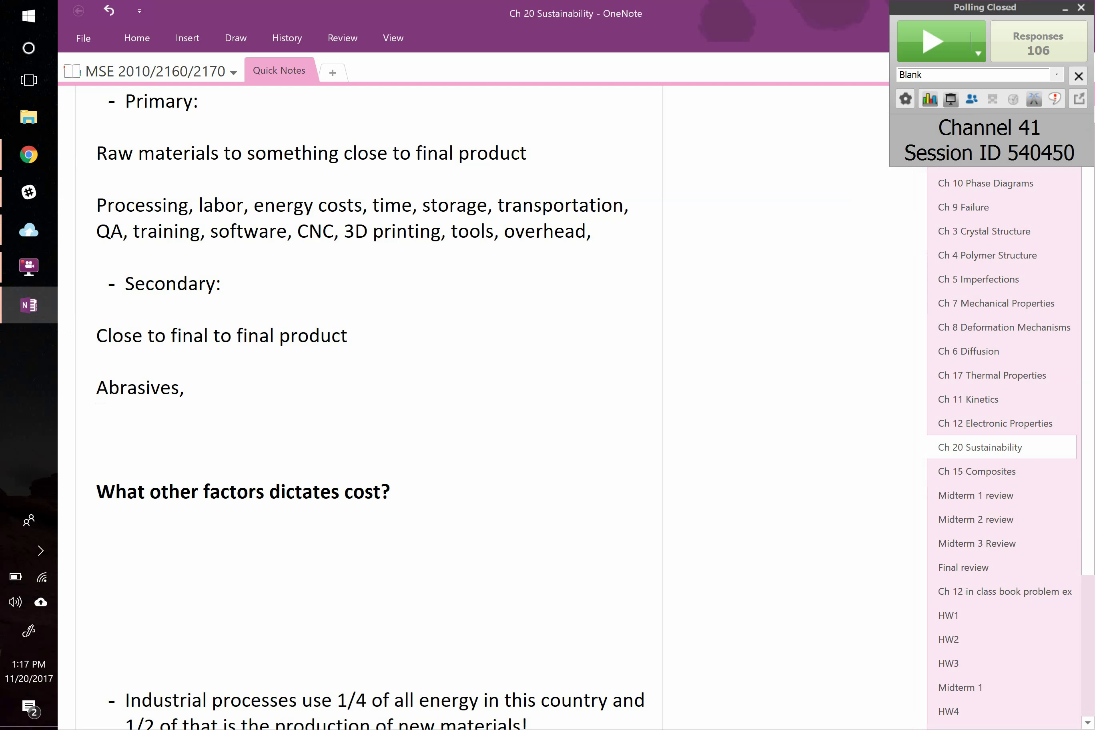
text(paint, QA, heat trae)
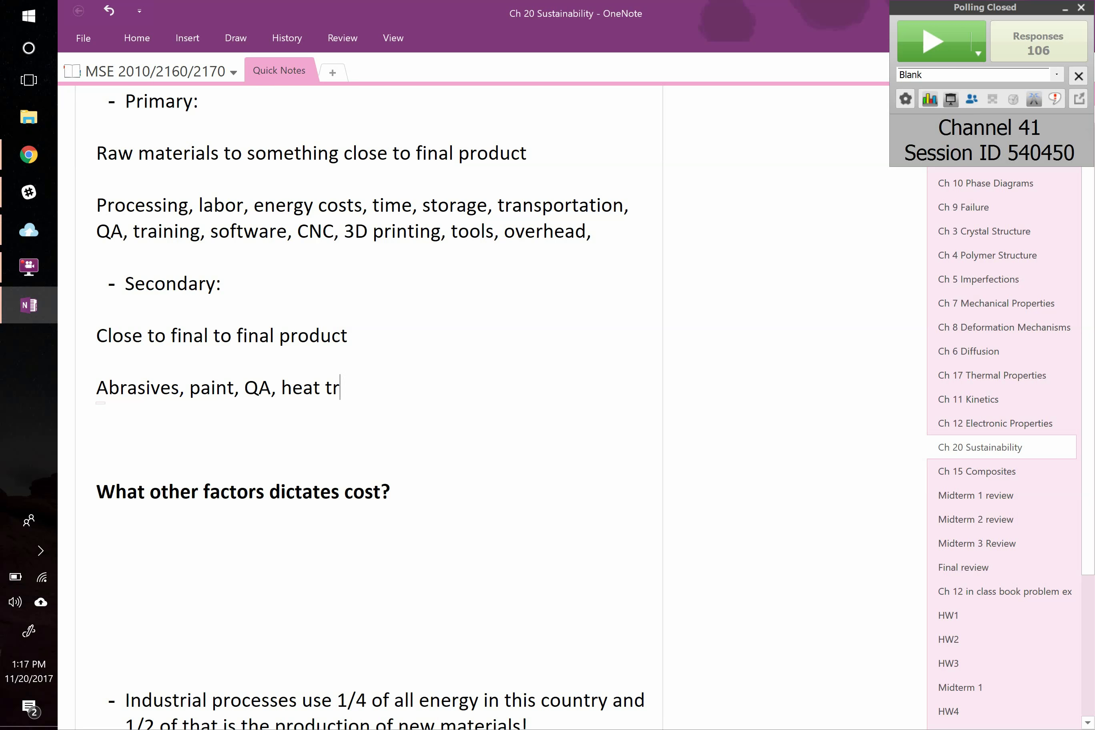
key(BackSpace)
key(BackSpace)
text(eatment)
text(o)
key(BackSpace)
key(BackSpace)
text(, out)
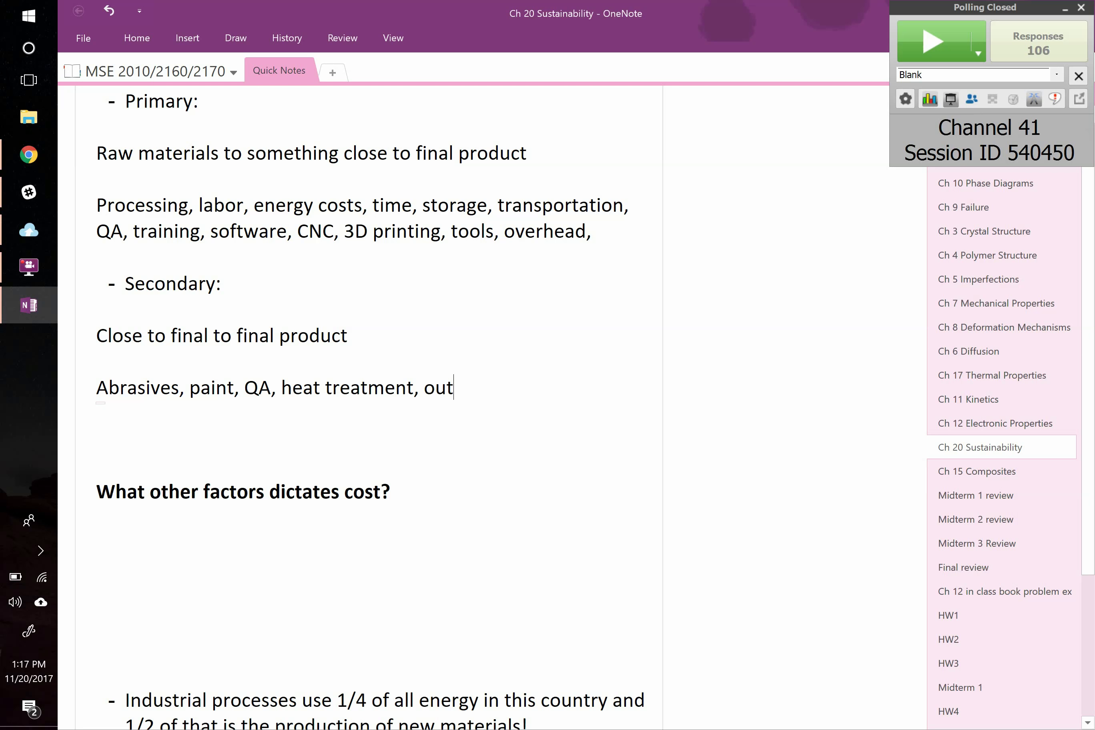
text(sourcing,)
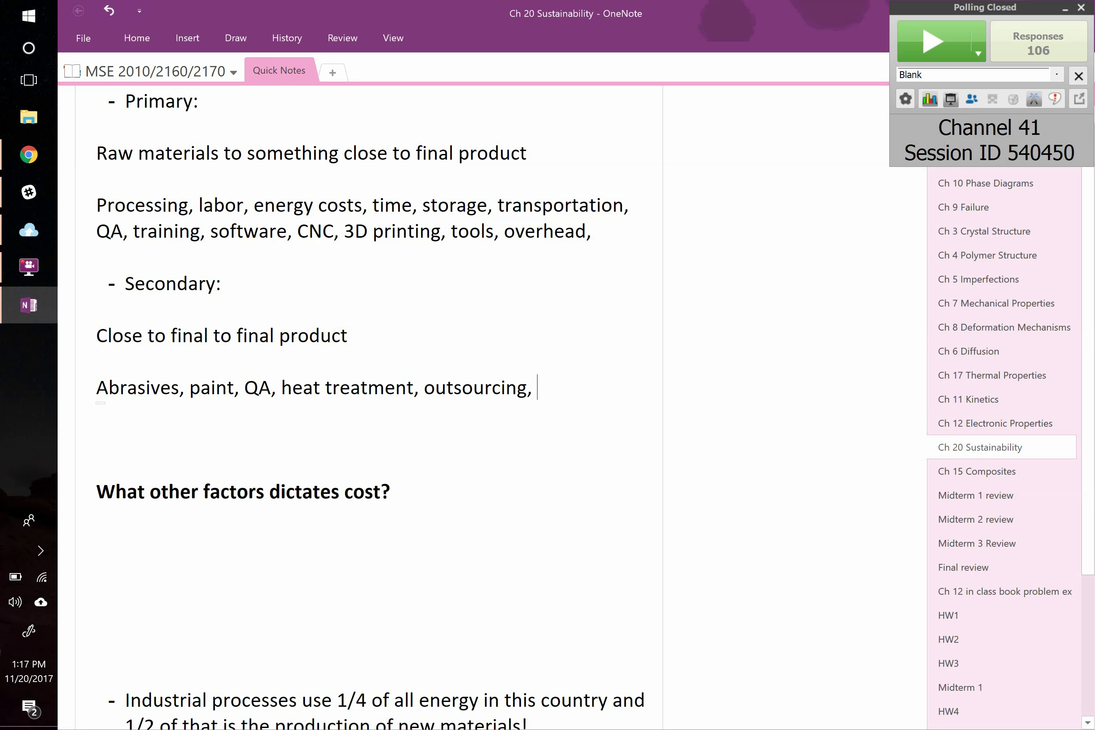
Continue the Secondary list with coatings, performance, assembling, packaging, repair and maintanence.
text(coatings,)
text(performance,)
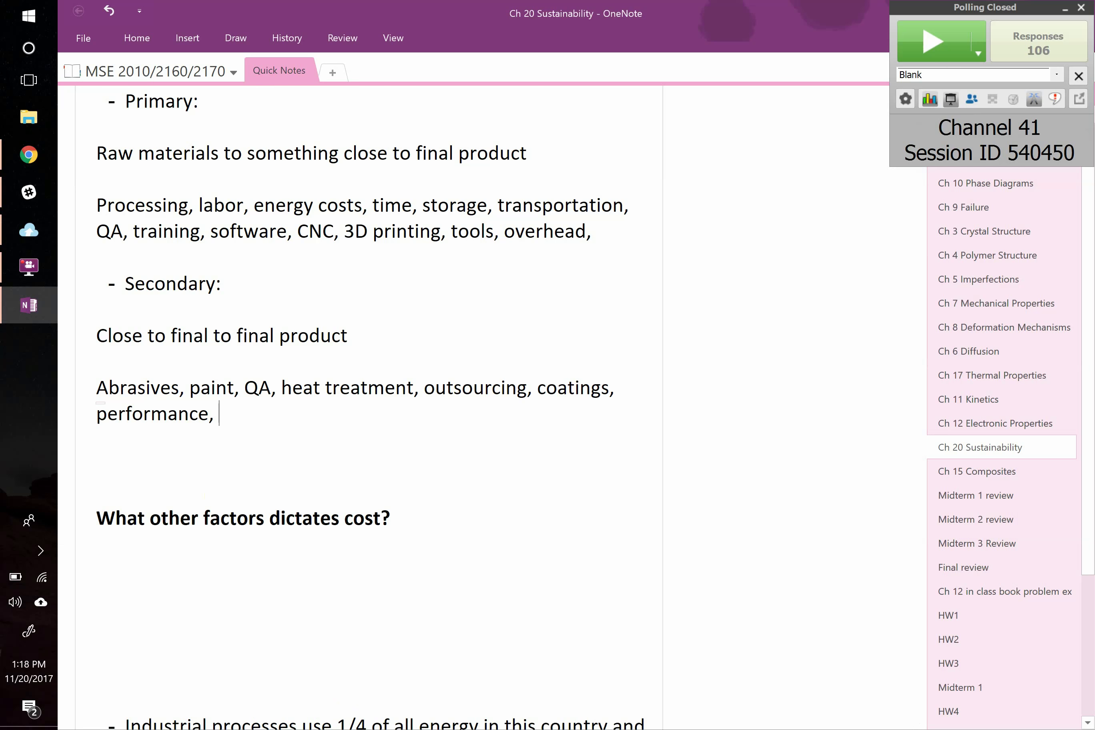
text(assembling)
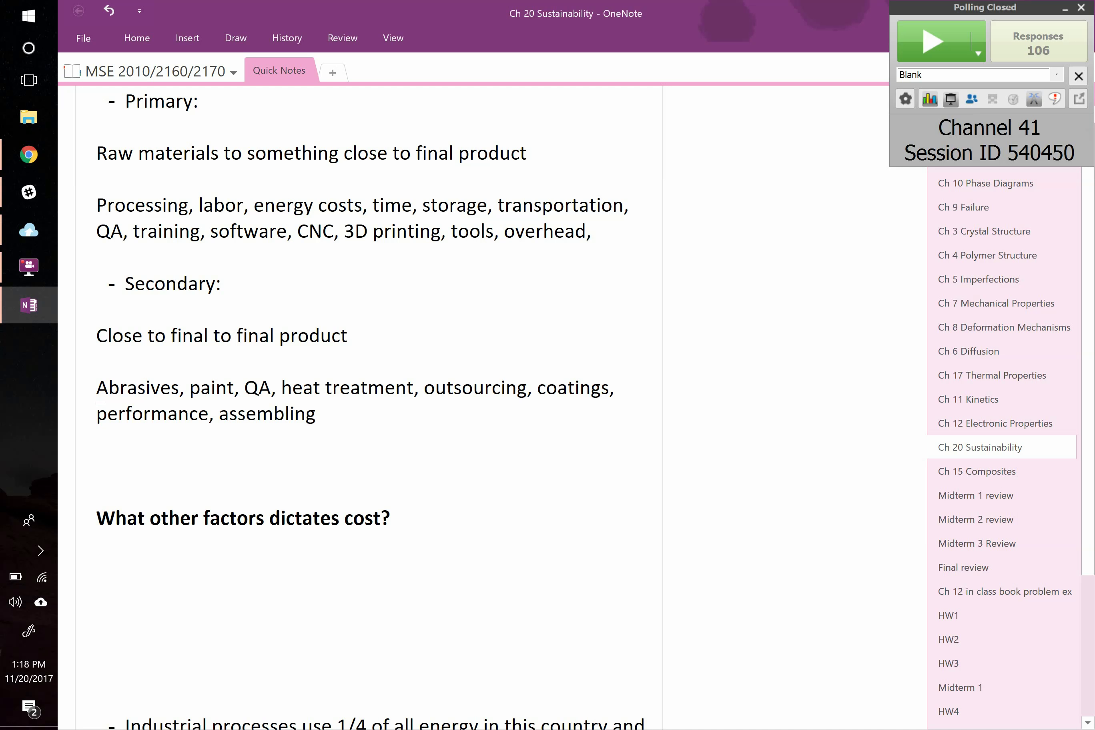
text(m)
key(BackSpace)
text(, packagin,)
key(BackSpace)
key(BackSpace)
text(g, repair)
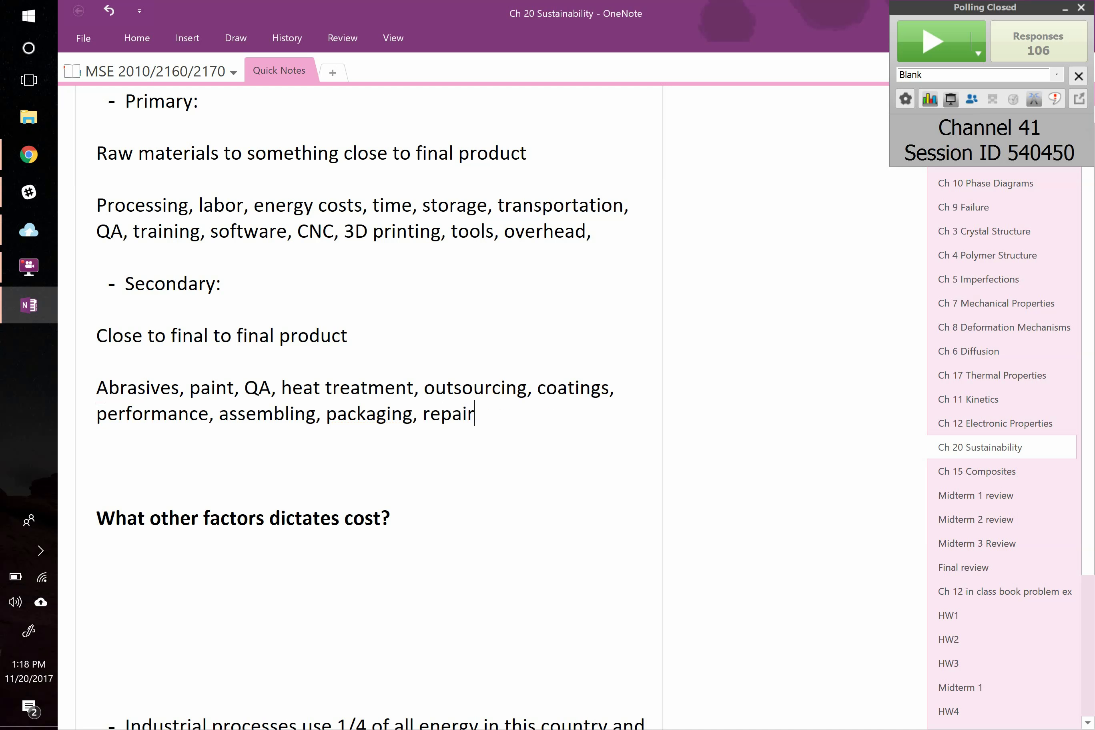
text(, maintann)
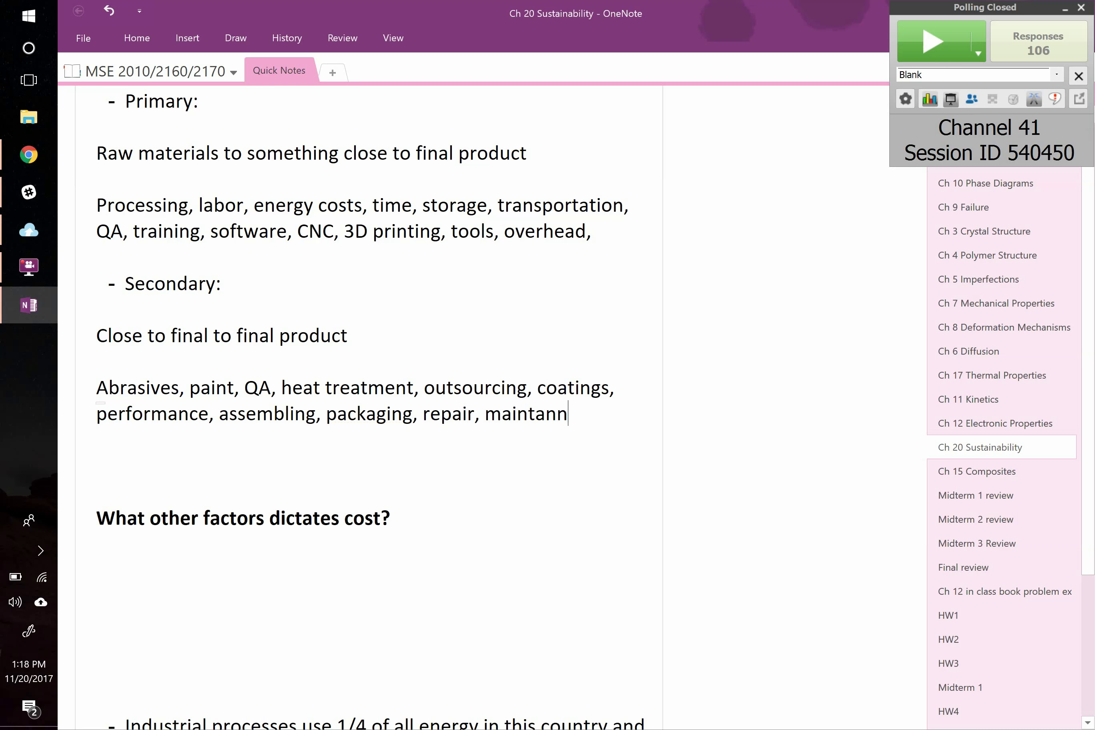
key(BackSpace)
text(ence,)
key(BackSpace)
Scroll down to the U.S. energy-use diagram and the Crustal abundance links.
scroll(269, 386, down, 10)
scroll(269, 386, down, 1)
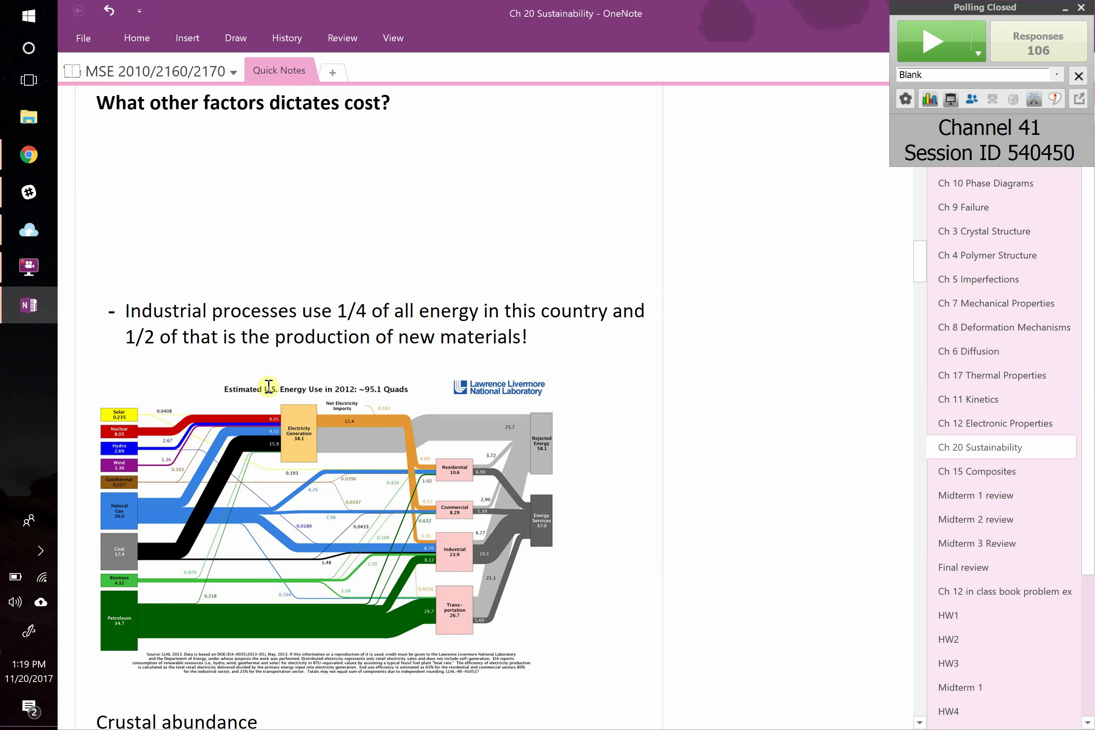
scroll(268, 386, down, 4)
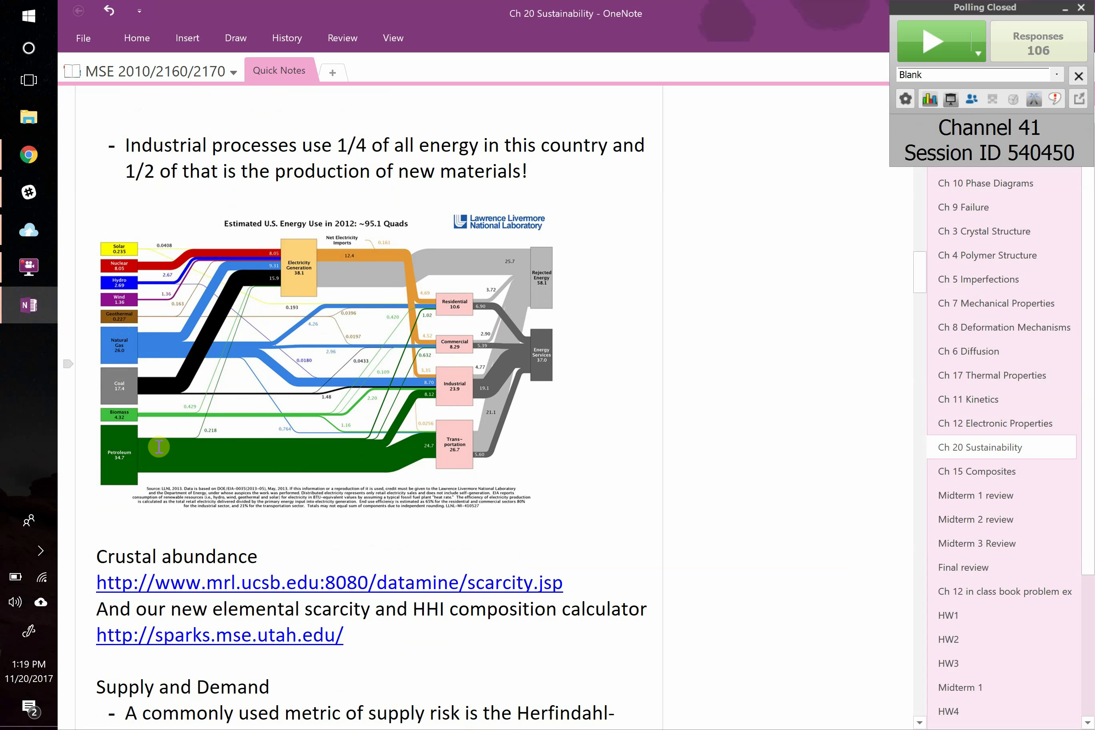
scroll(158, 455, up, 3)
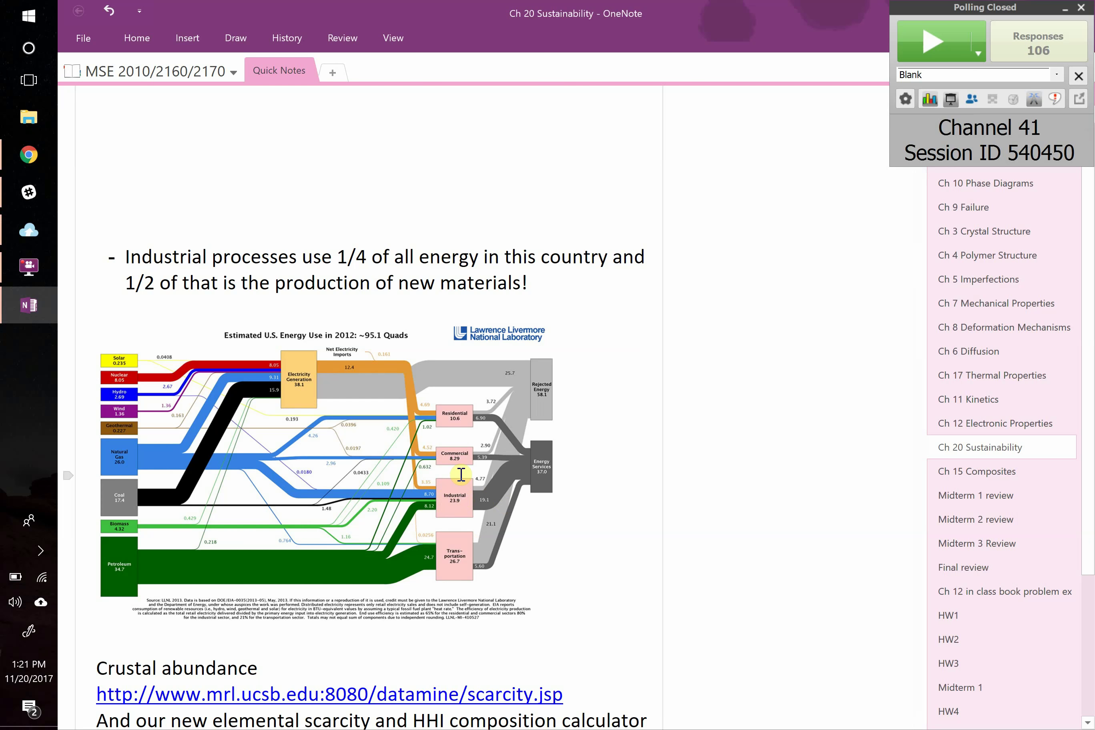
Scroll down to the Supply and Demand heading and the USGS iron ore report image.
scroll(540, 533, down, 10)
scroll(540, 535, down, 1)
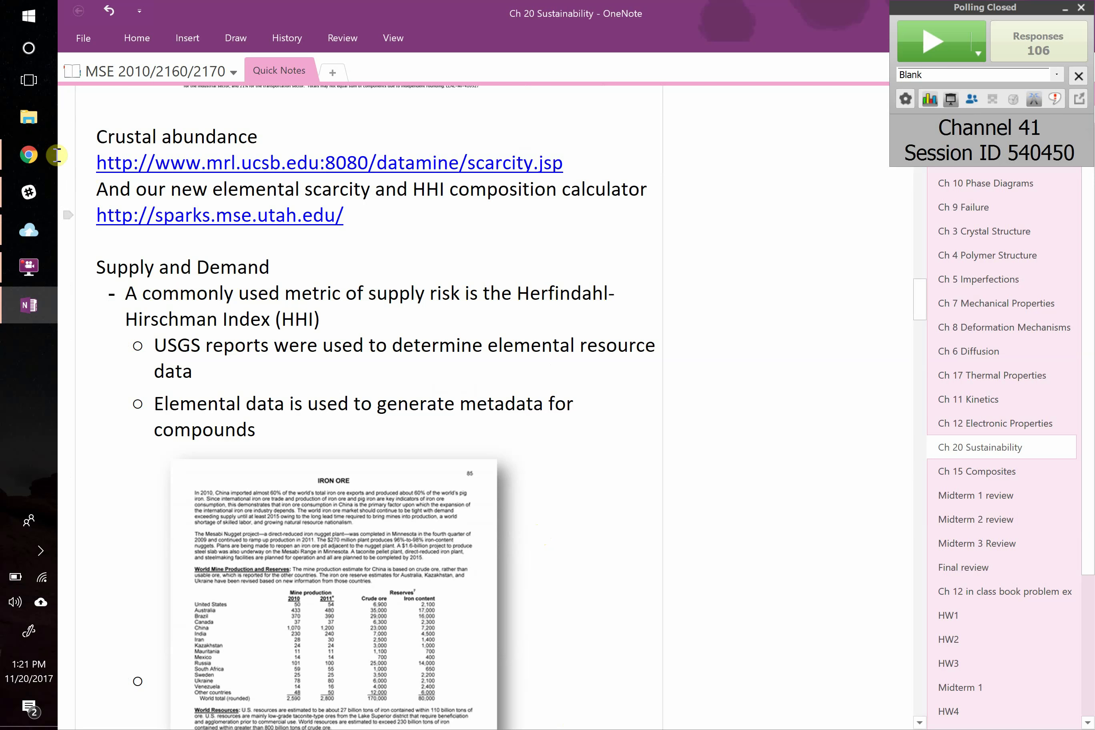
In the browser's Elemental Scarcity calculator, show beryllium (Be) in the element information view.
click(30, 155)
key(ctrl+Tab)
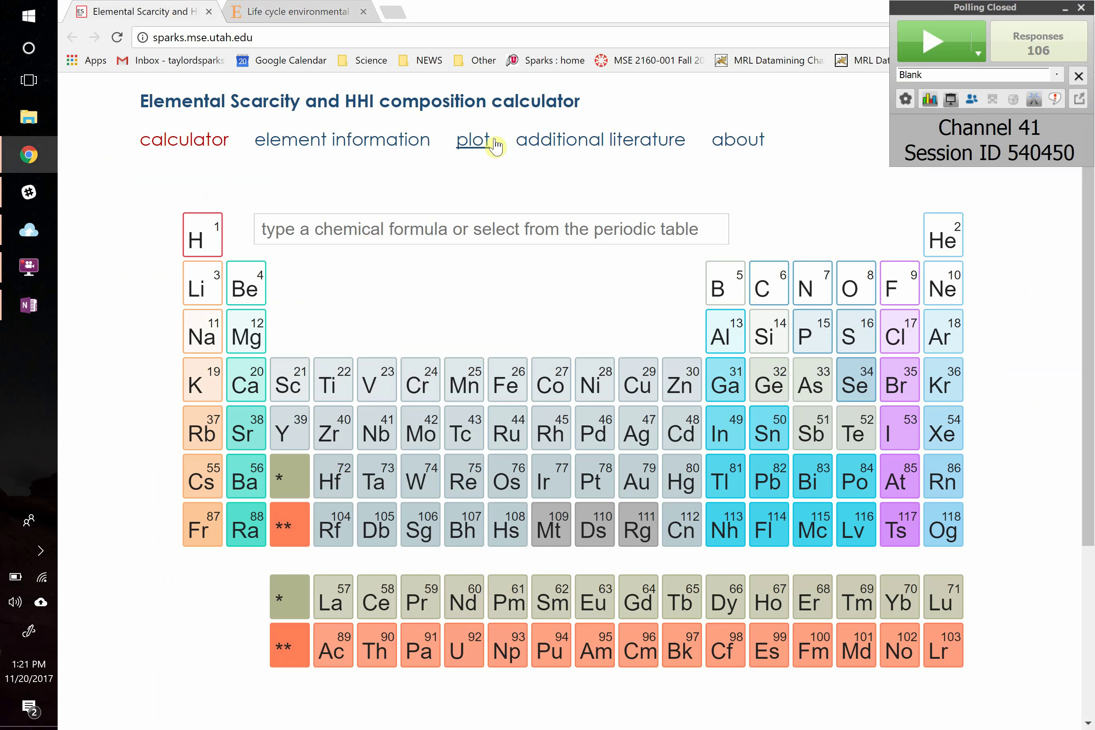
click(421, 142)
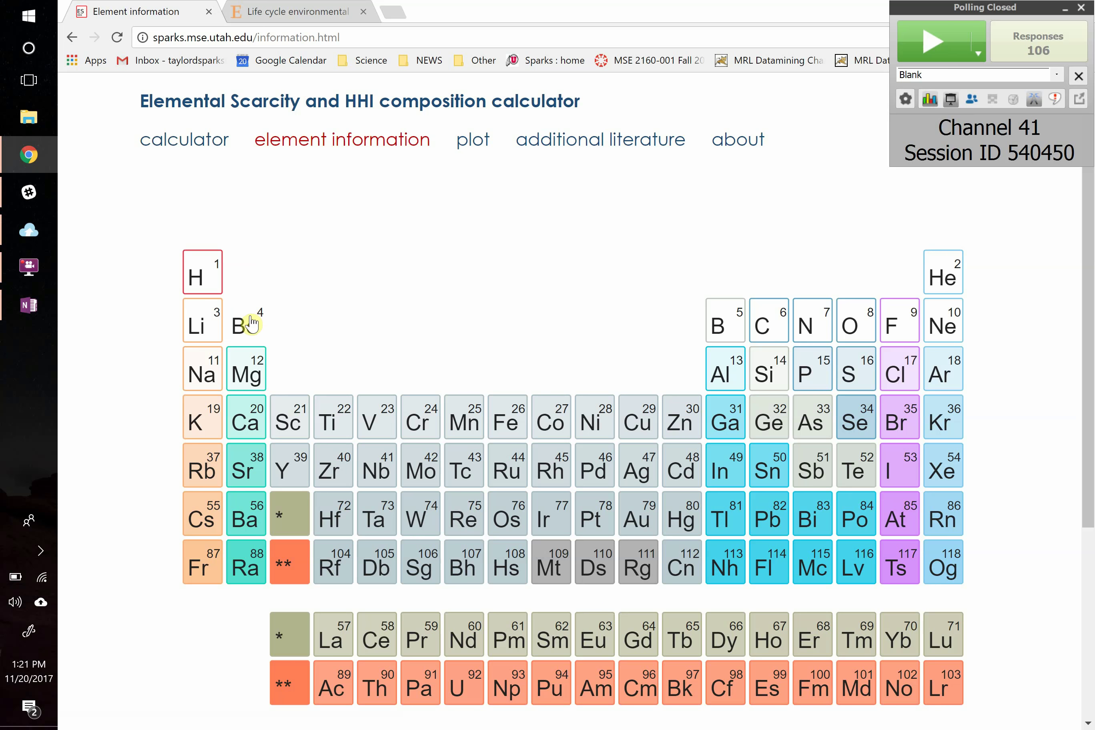
click(249, 325)
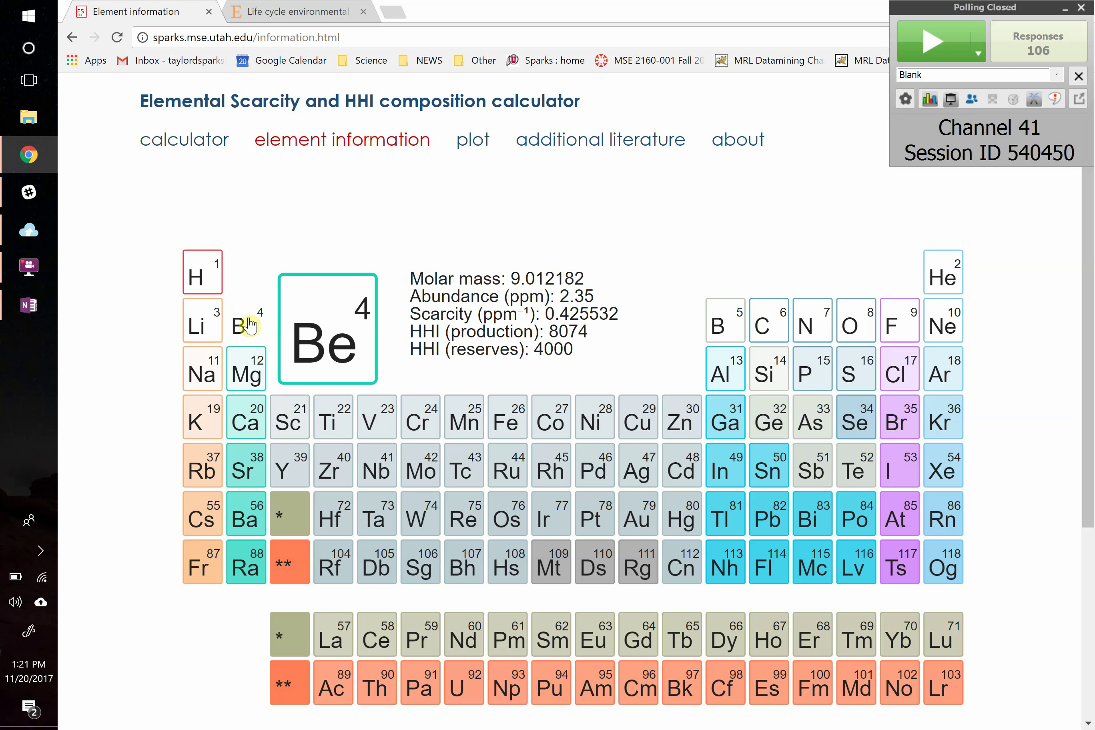
click(249, 325)
Back in OneNote, scroll to the USGS iron ore table and the HHI sum-of-squares and weighted formulas.
key(alt+Tab)
scroll(318, 290, down, 3)
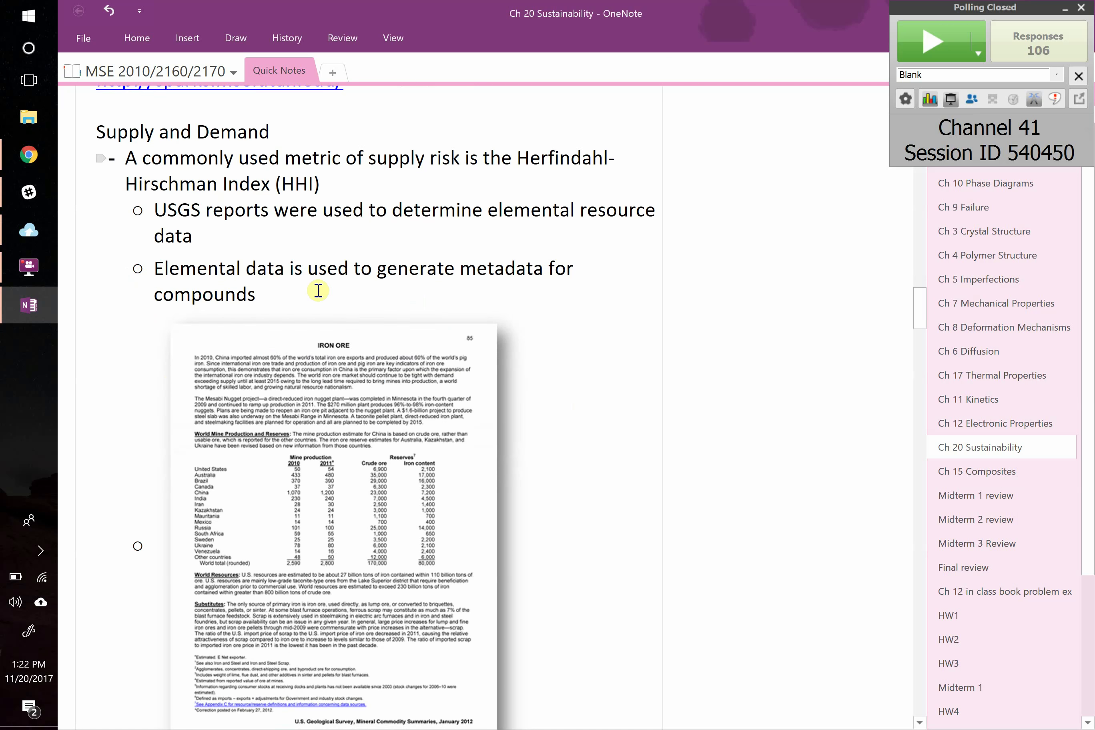
scroll(318, 291, down, 1)
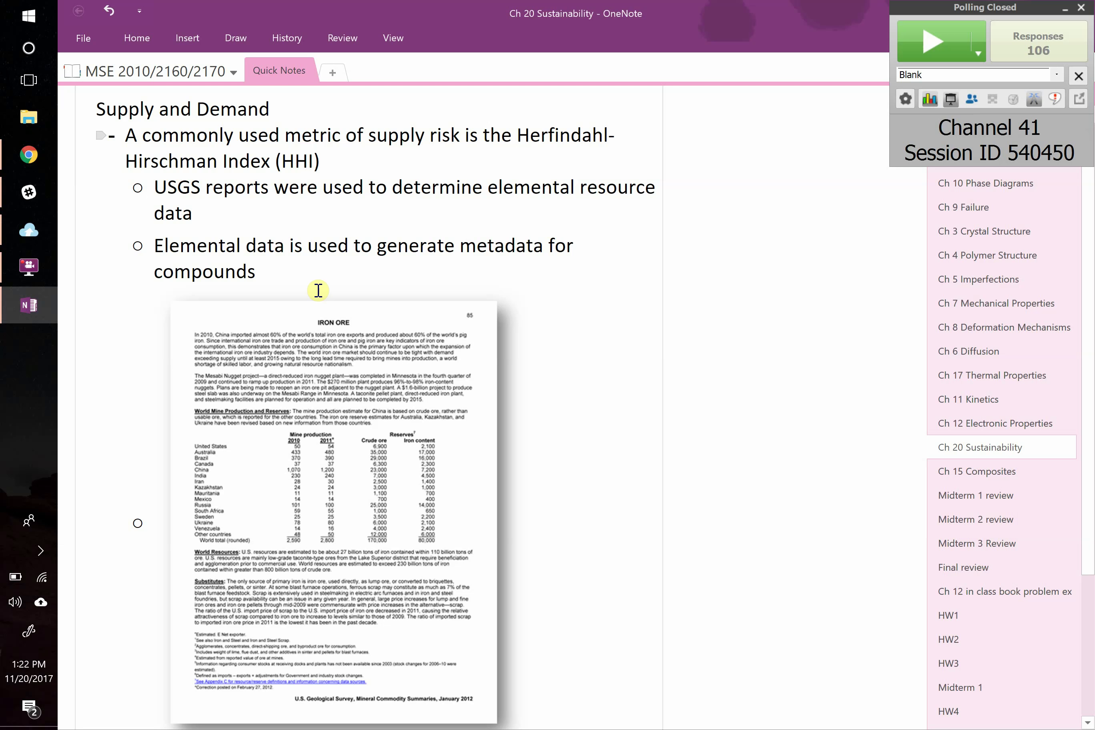
scroll(319, 290, down, 2)
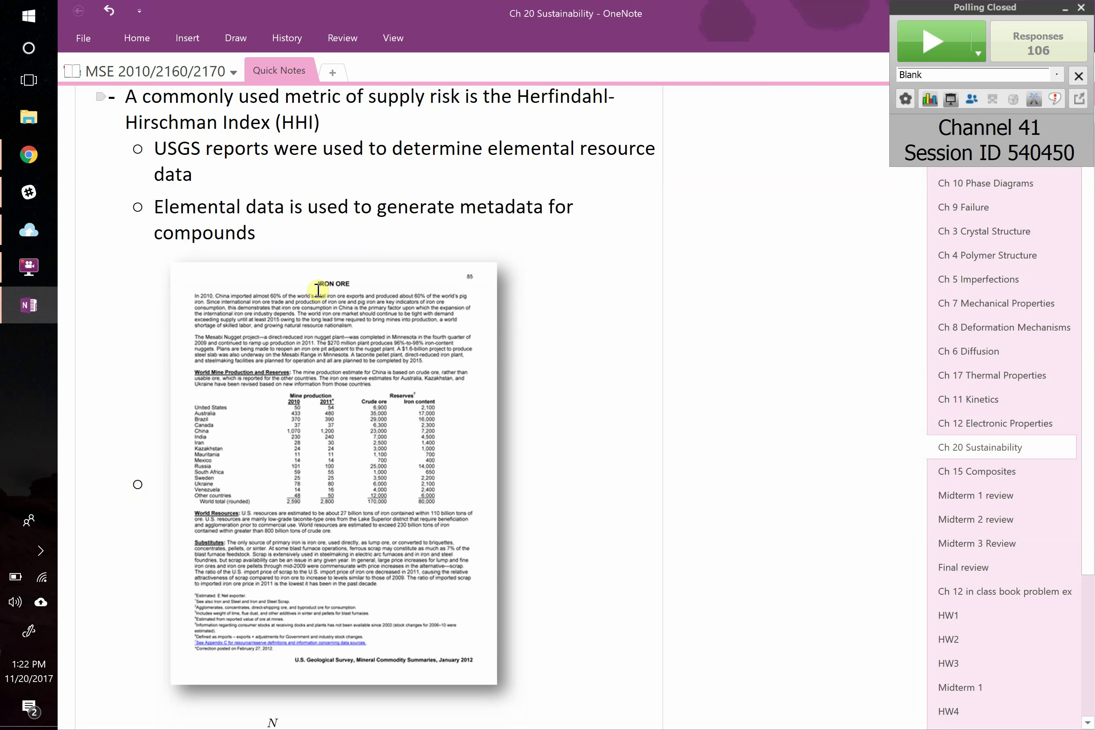
scroll(318, 289, down, 2)
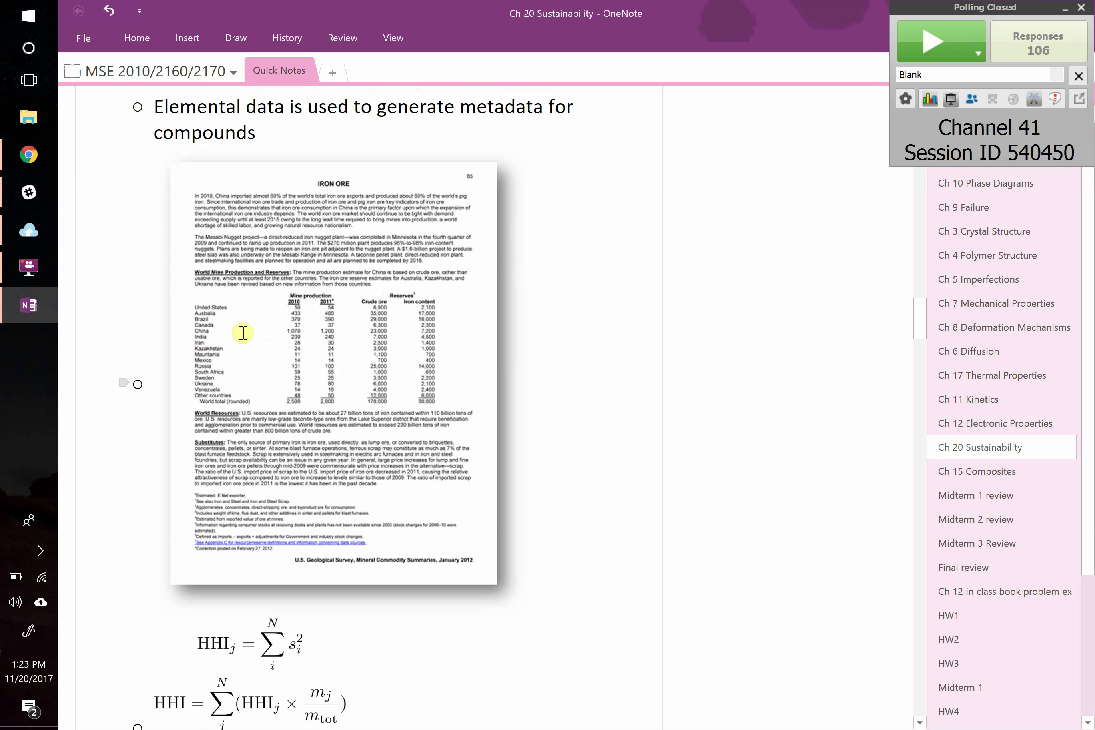
Scroll past the HHI thresholds to the 'HHI > 2500 concentrated' note and HHI_production scatter plot.
scroll(411, 359, down, 5)
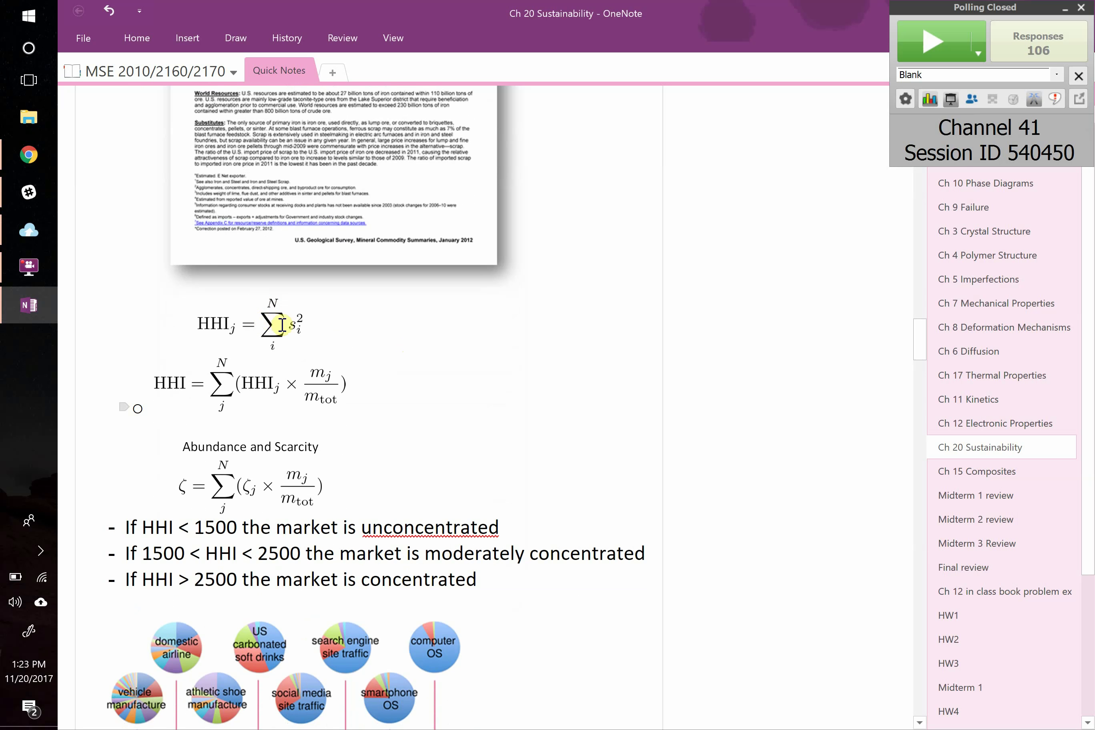
scroll(316, 338, down, 10)
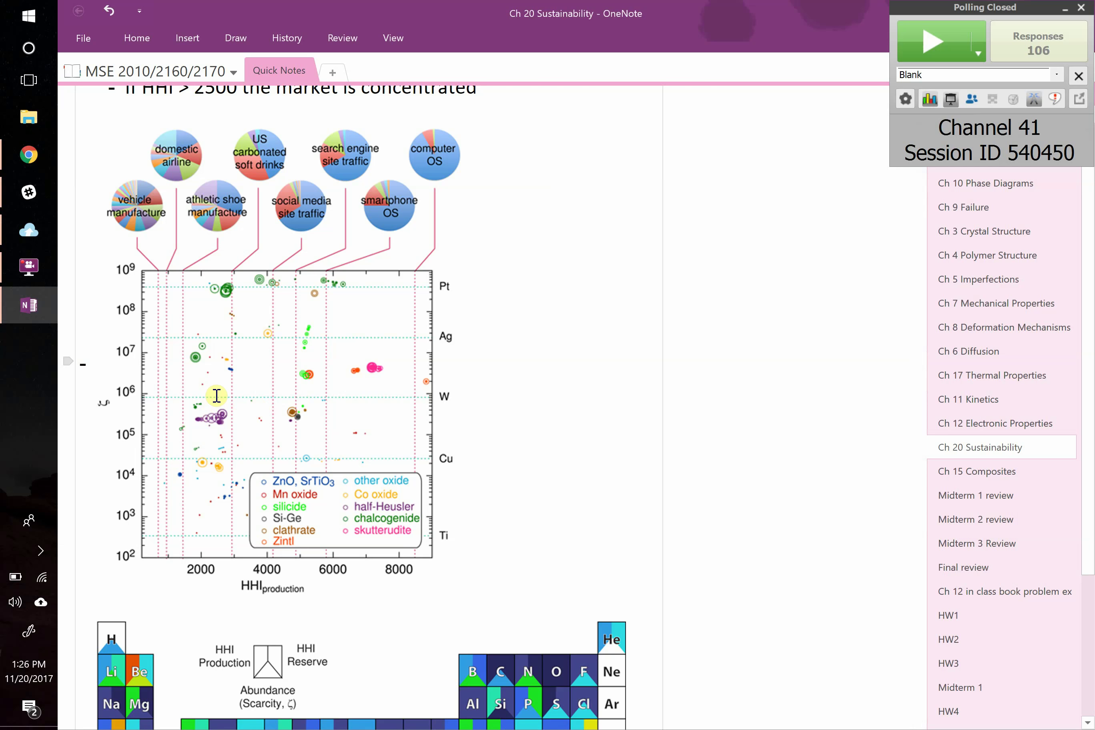
Scroll to the periodic table coloured by HHI and abundance, rechecking the scatter plot legend above it.
scroll(216, 396, down, 10)
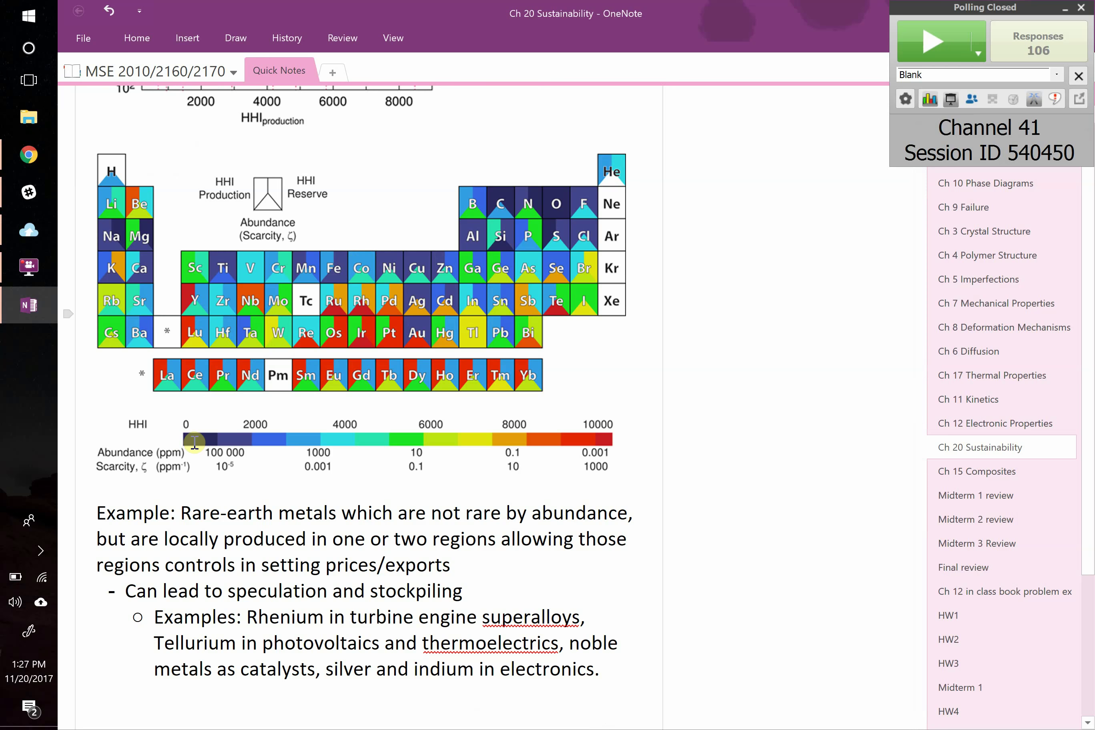
scroll(194, 442, up, 3)
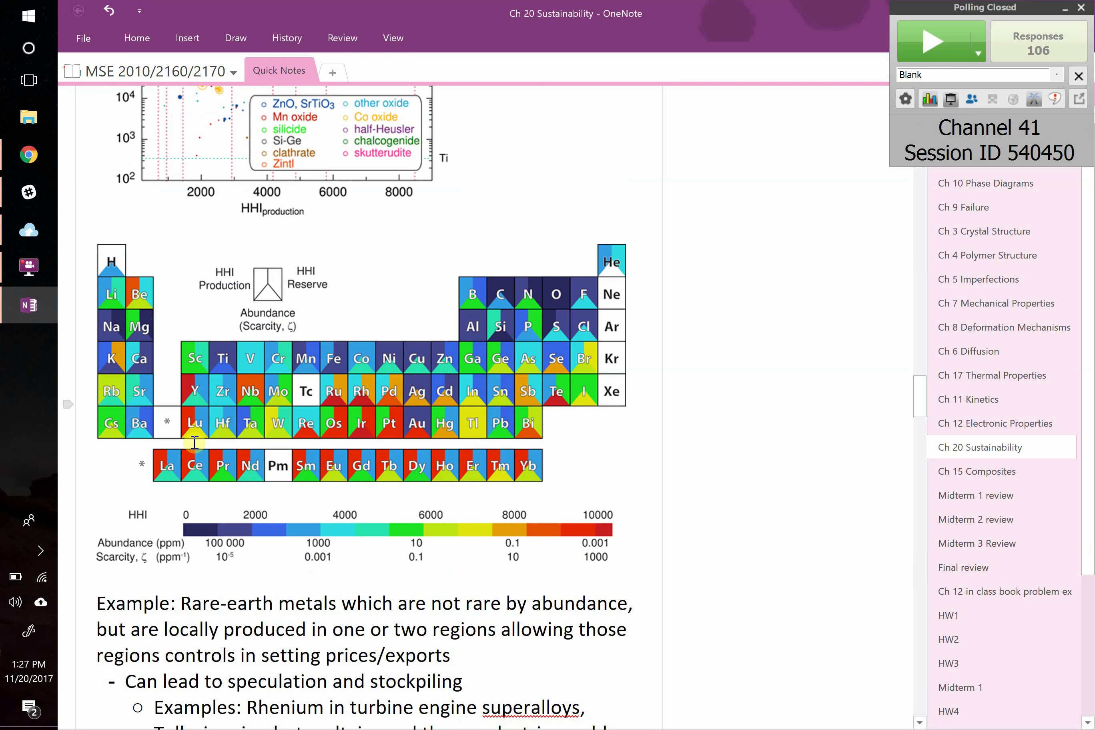
scroll(195, 442, up, 1)
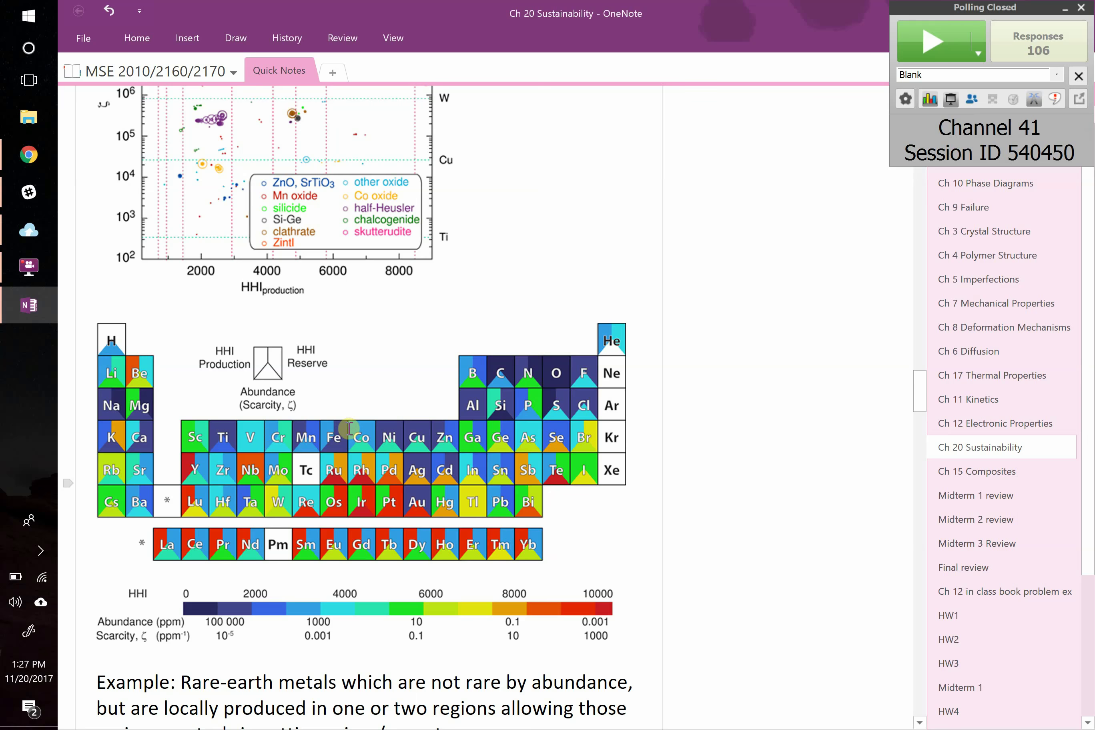
scroll(349, 429, down, 10)
Scroll past the rhenium, tellurium, silver and indium stockpiling examples to the dysprosium price chart.
scroll(349, 428, down, 4)
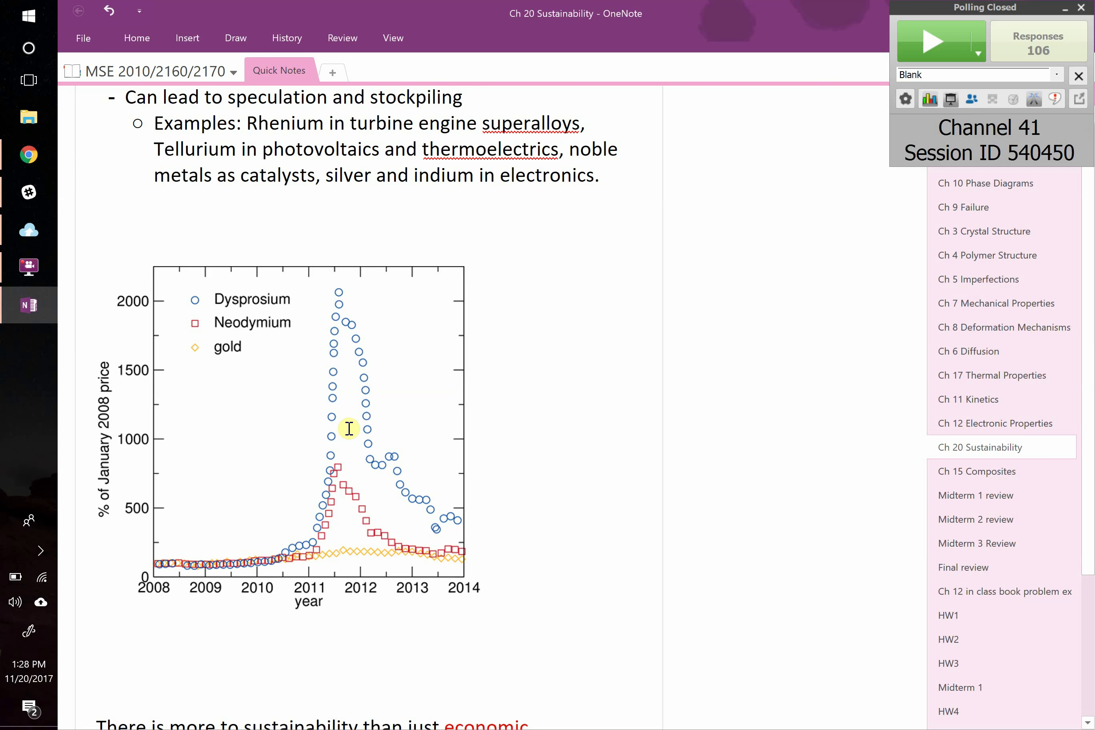
Scroll back up to the HHI periodic table and the rare-earth metals stockpiling example.
scroll(349, 428, up, 10)
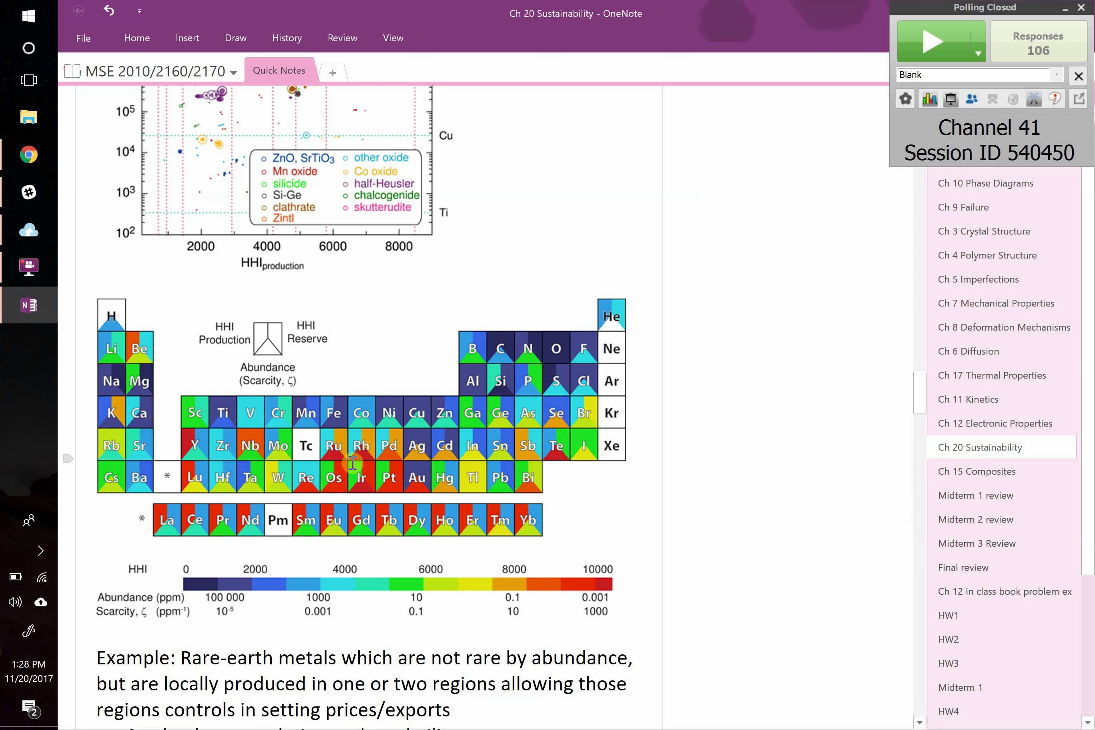
scroll(377, 485, down, 3)
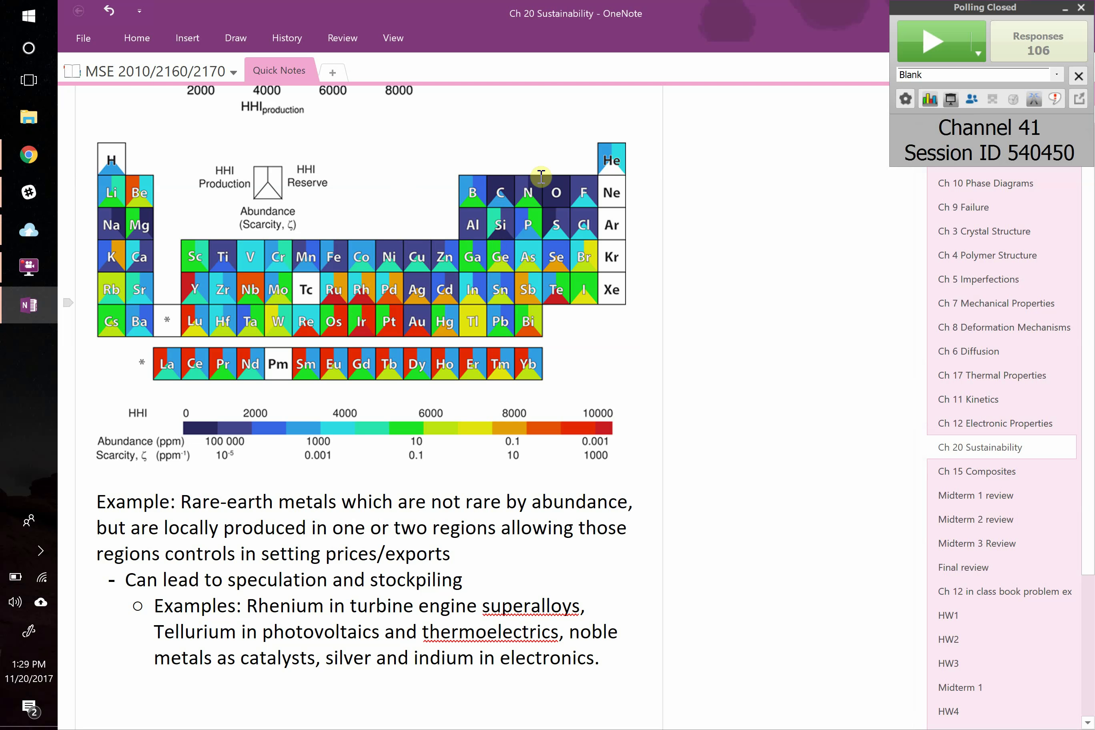
Scroll to the 2008–2014 dysprosium, neodymium and gold price chart and the economic-ecological-societal impact notes.
scroll(455, 291, down, 3)
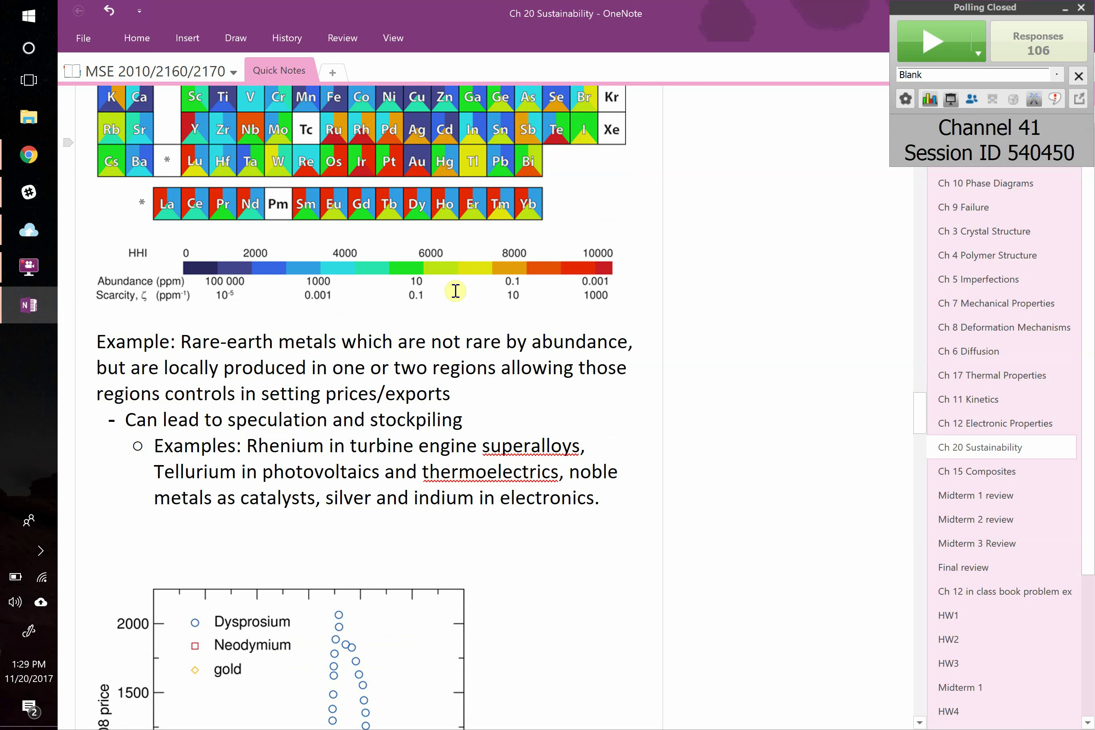
scroll(455, 290, down, 2)
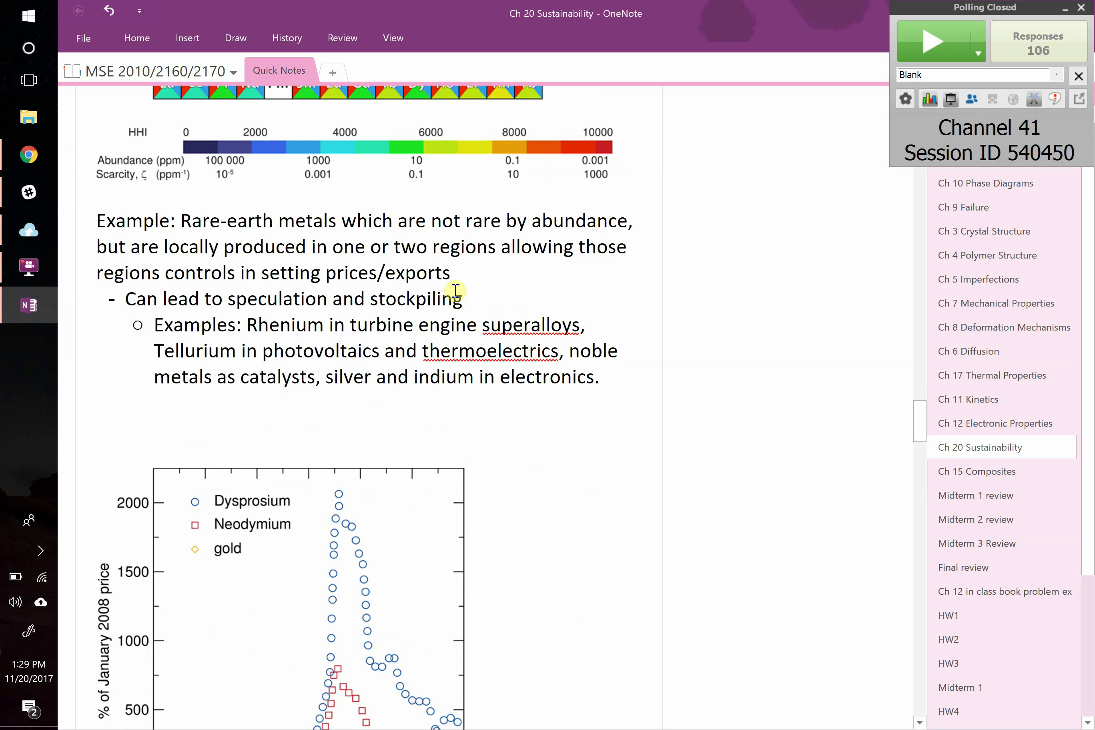
scroll(455, 290, down, 6)
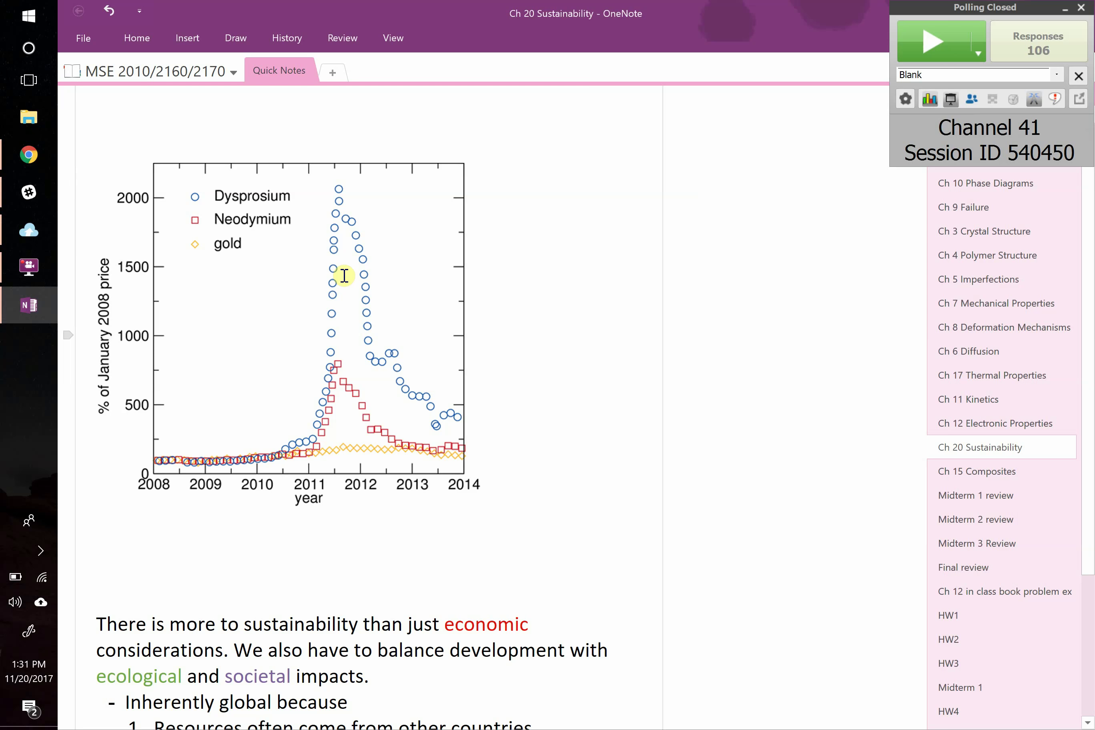
scroll(345, 276, up, 15)
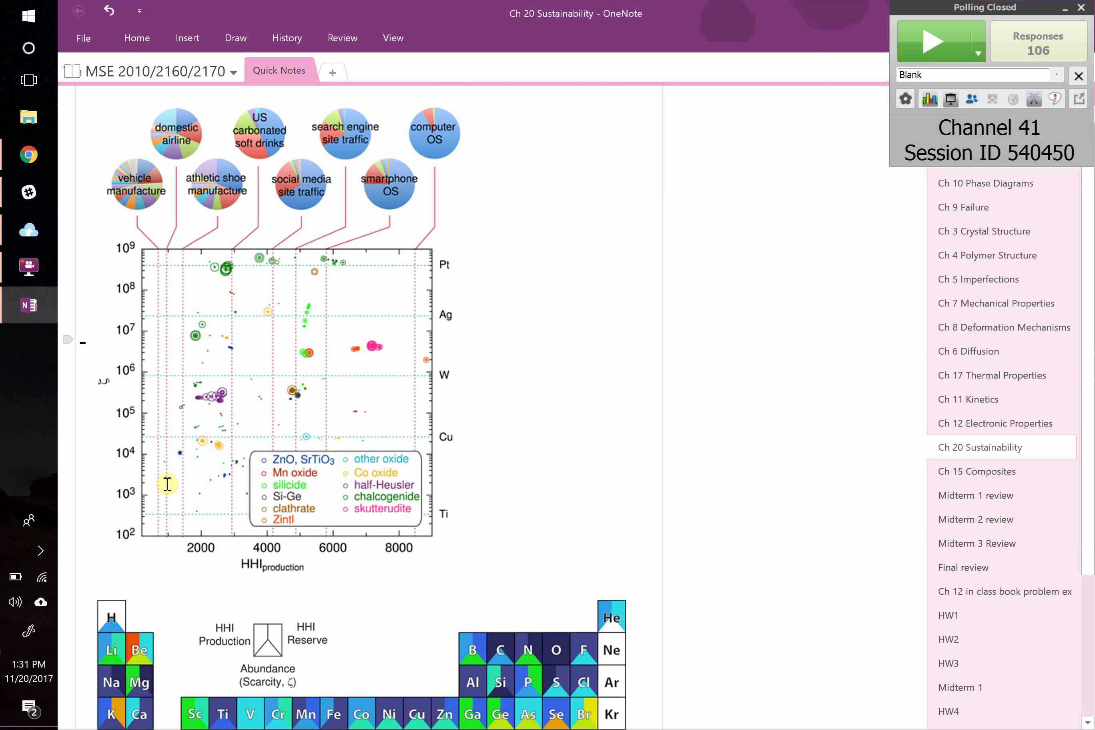
scroll(168, 484, down, 20)
scroll(168, 484, down, 2)
scroll(167, 484, up, 2)
scroll(167, 483, up, 1)
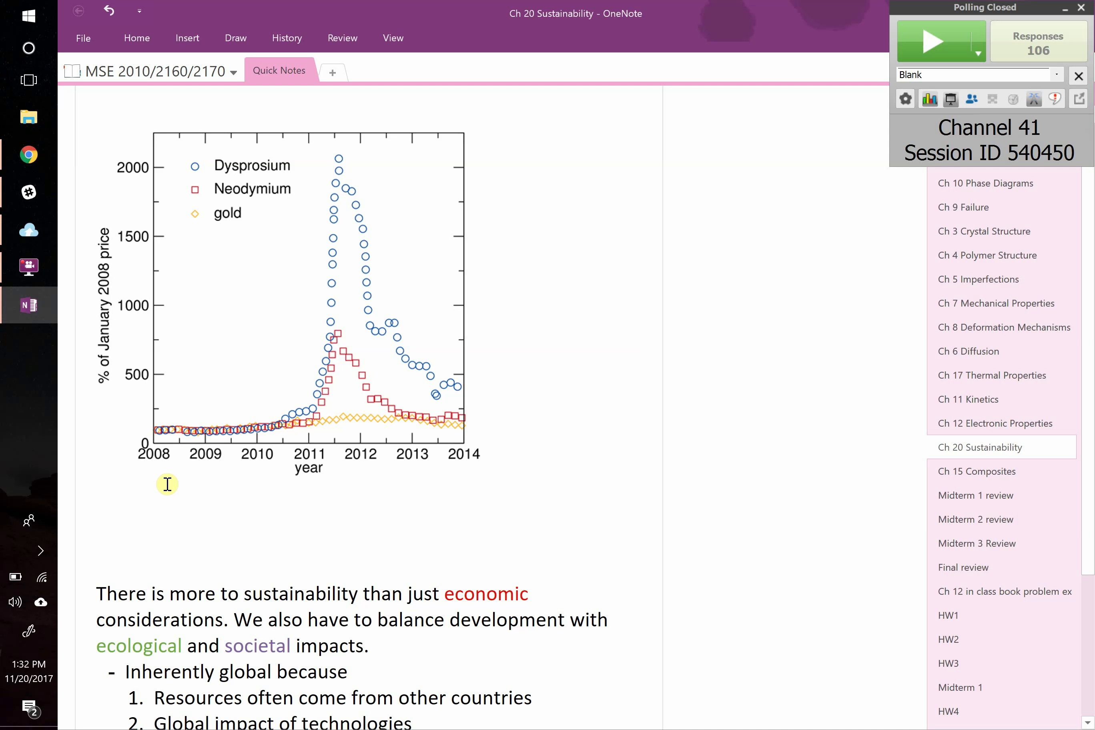
scroll(167, 484, down, 7)
scroll(167, 484, up, 11)
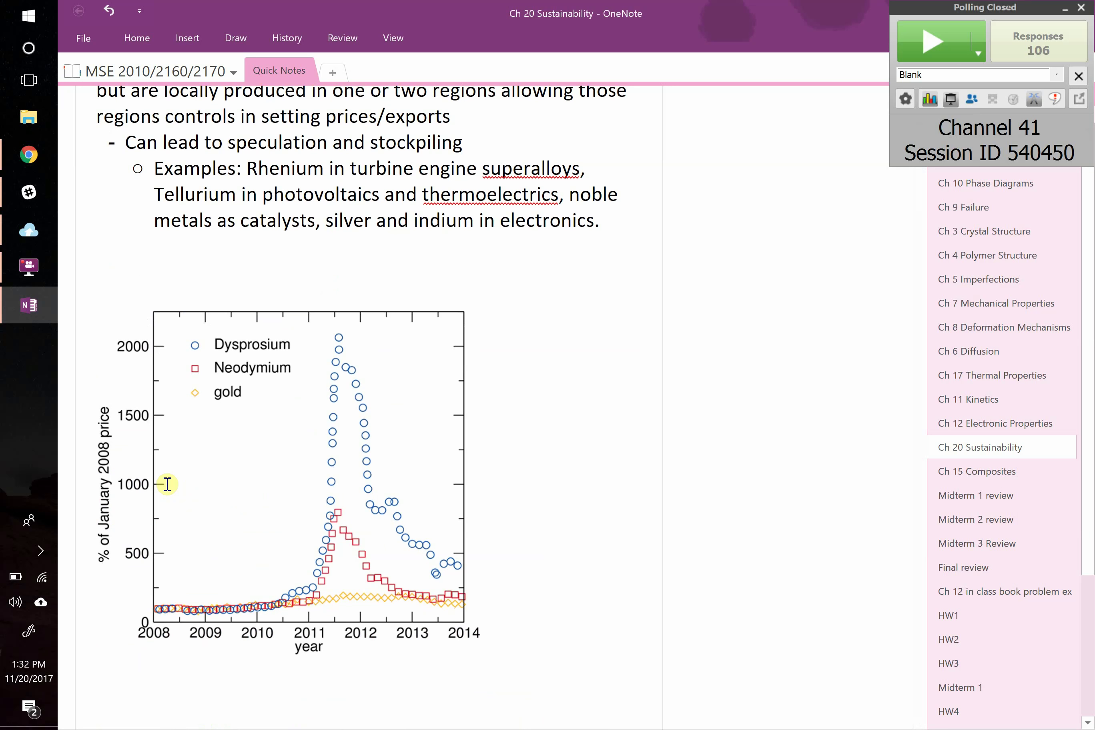
Scroll past the price chart to the cradle-to-grave note and the Cradle to Cradle diagram's five criteria.
scroll(168, 484, up, 10)
scroll(168, 484, down, 1)
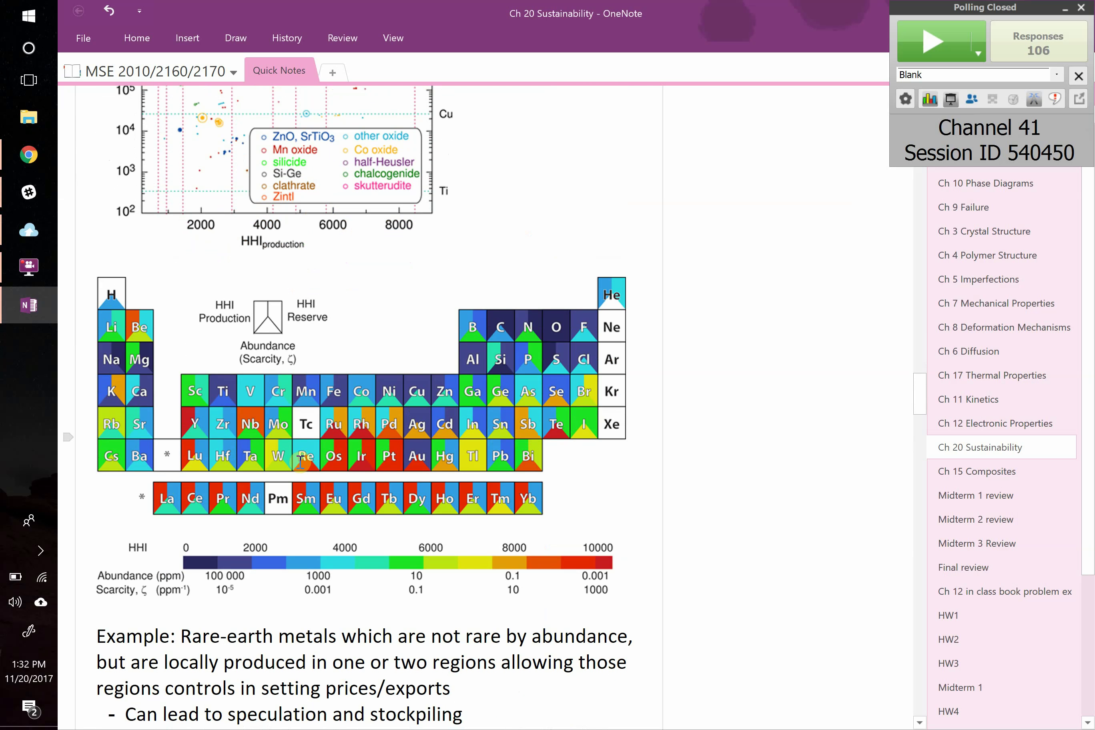
scroll(308, 460, up, 3)
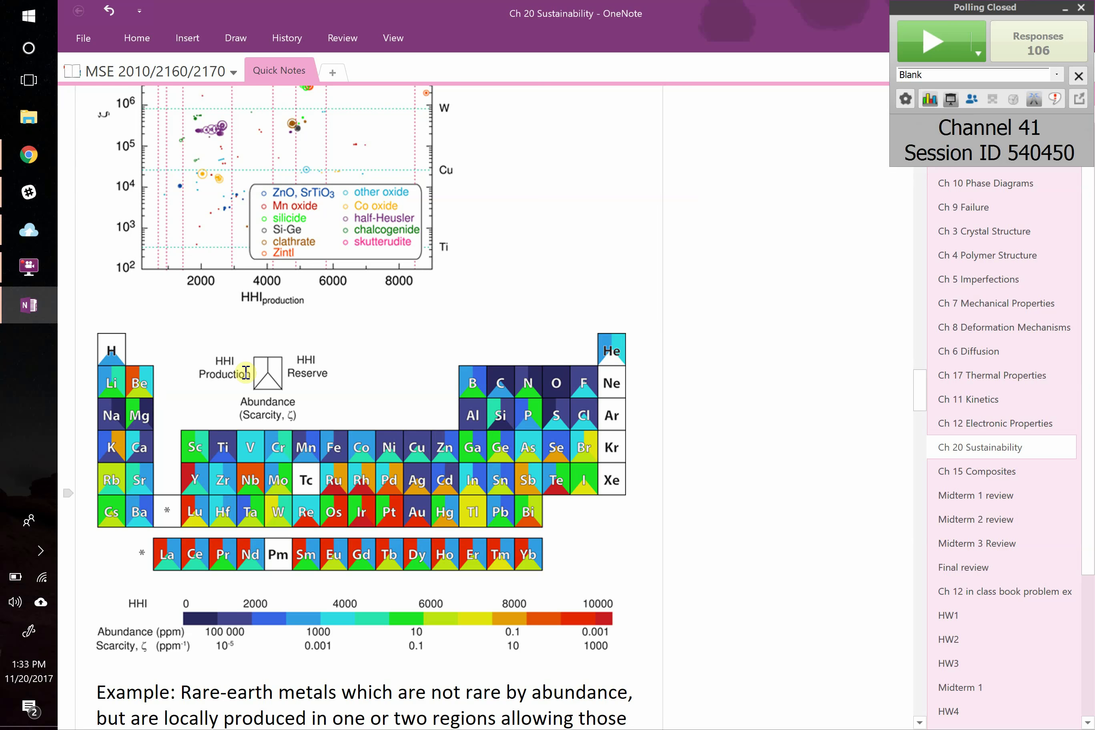
scroll(246, 372, down, 15)
scroll(246, 372, down, 6)
scroll(246, 372, up, 1)
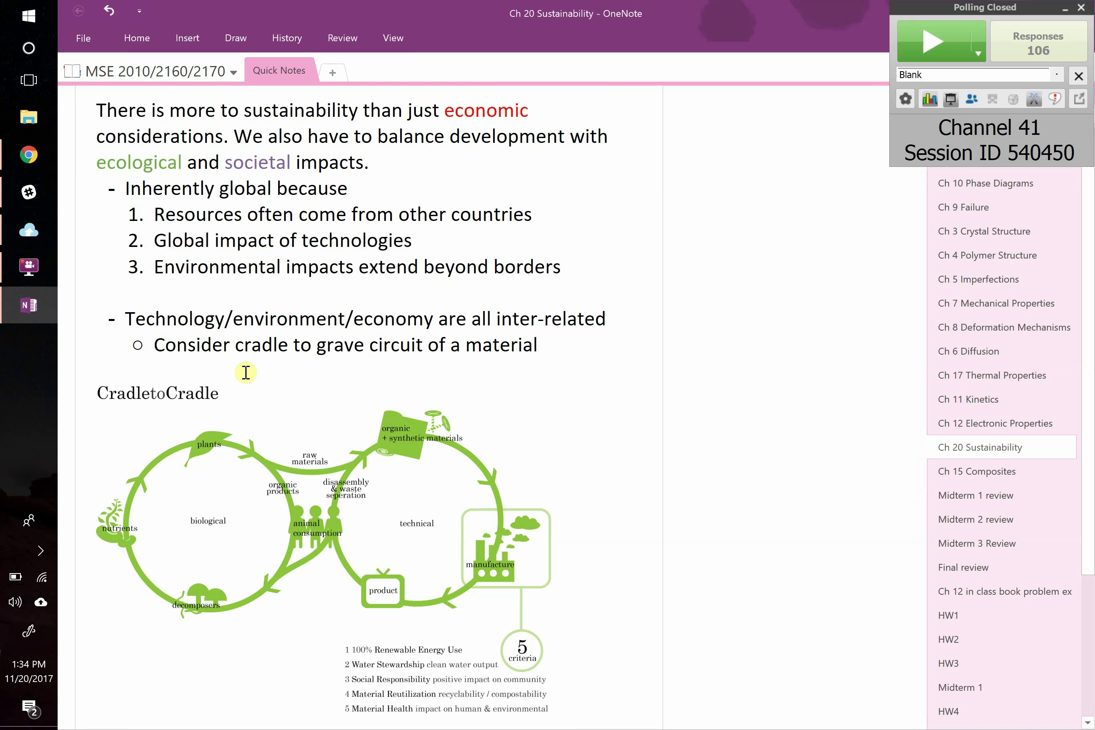
Scroll below the Cradle to Cradle diagram to the 'Consider the earth as a closed system' note.
scroll(245, 373, down, 1)
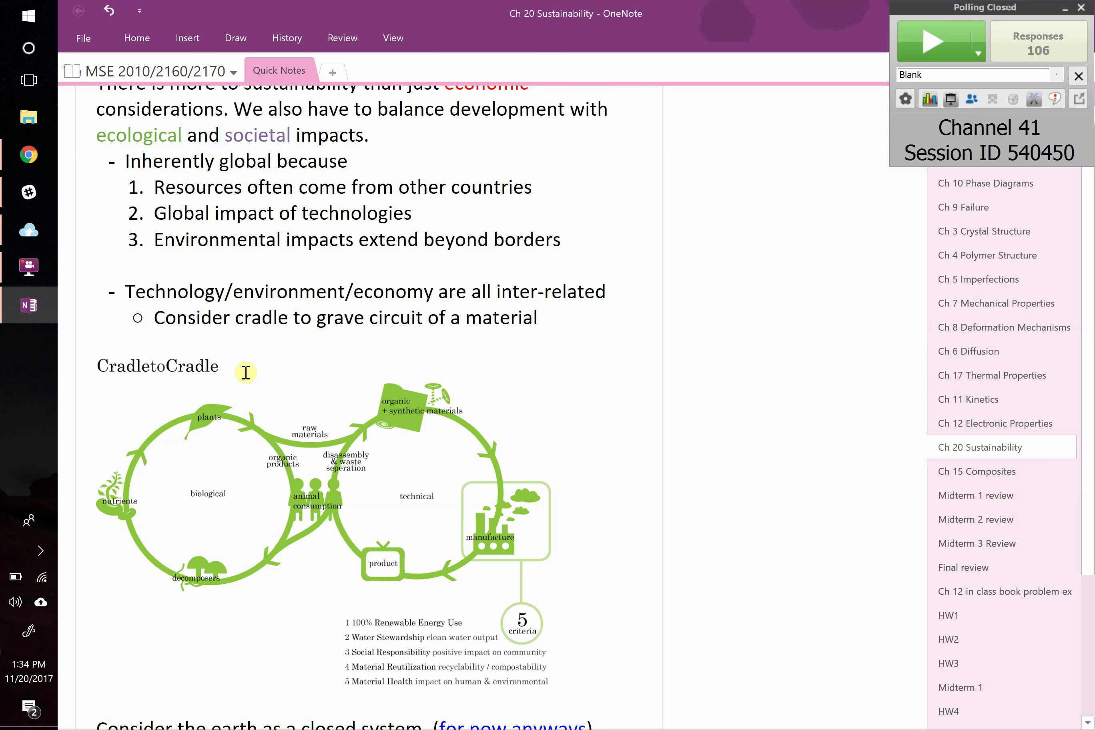
scroll(246, 373, down, 2)
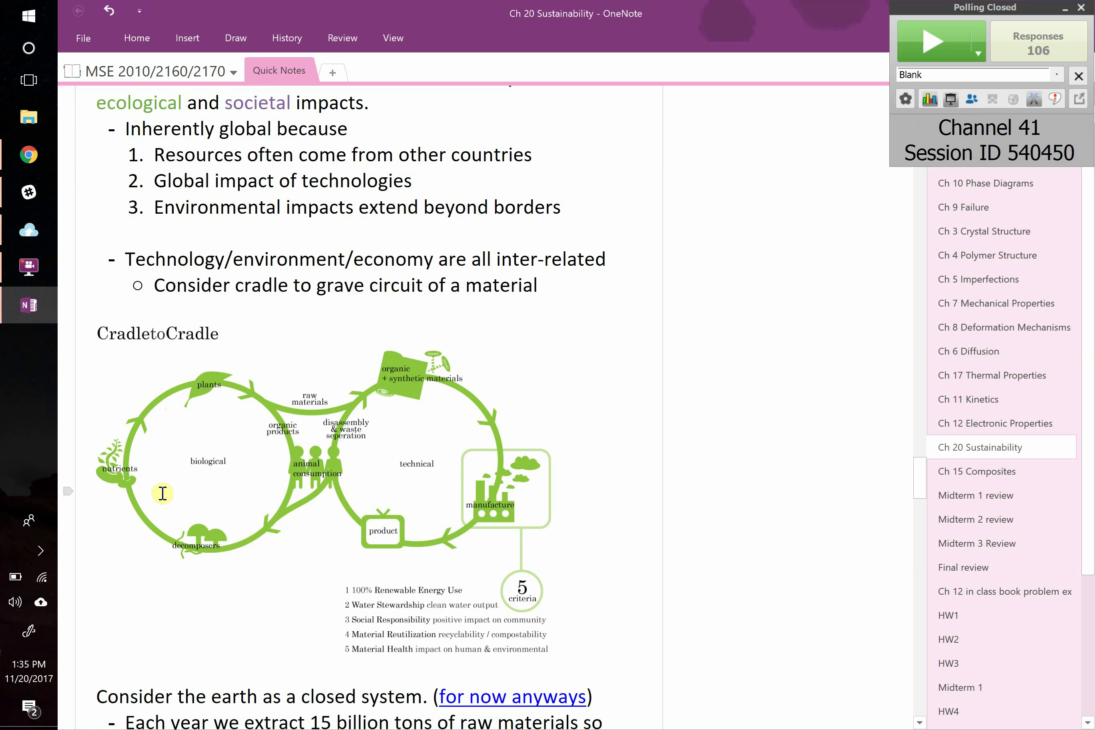
Scroll past the diagram and place the cursor in the 'Consider the earth as a closed system' line.
scroll(195, 402, down, 2)
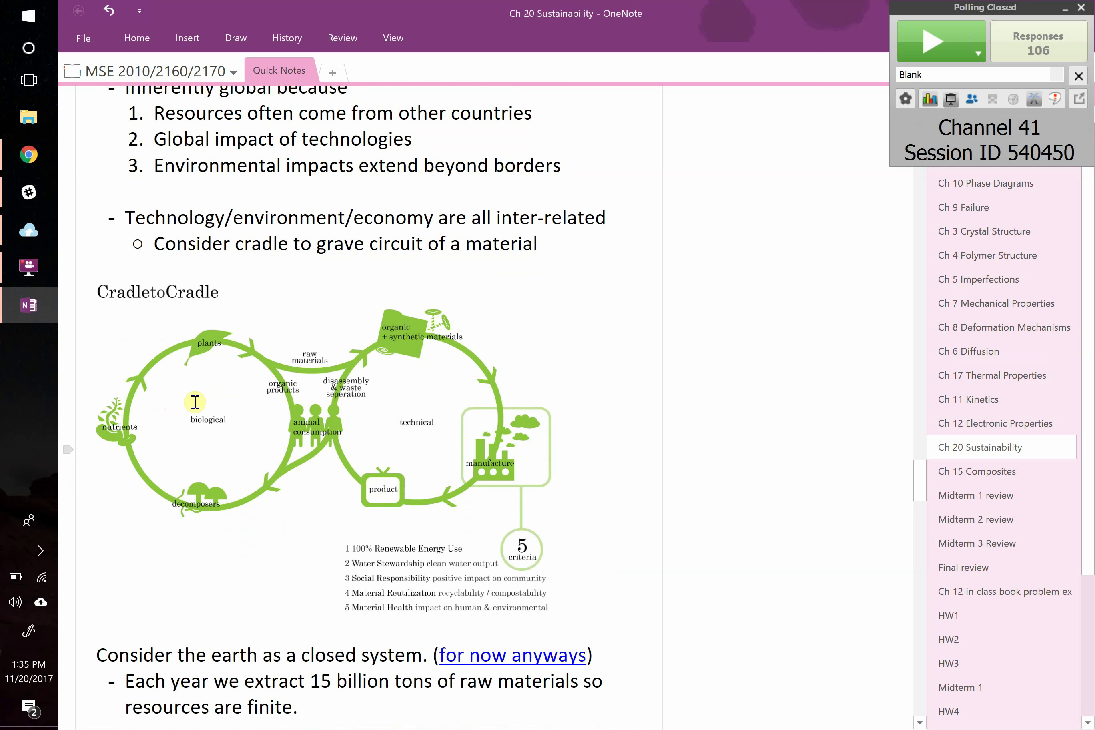
scroll(194, 402, down, 8)
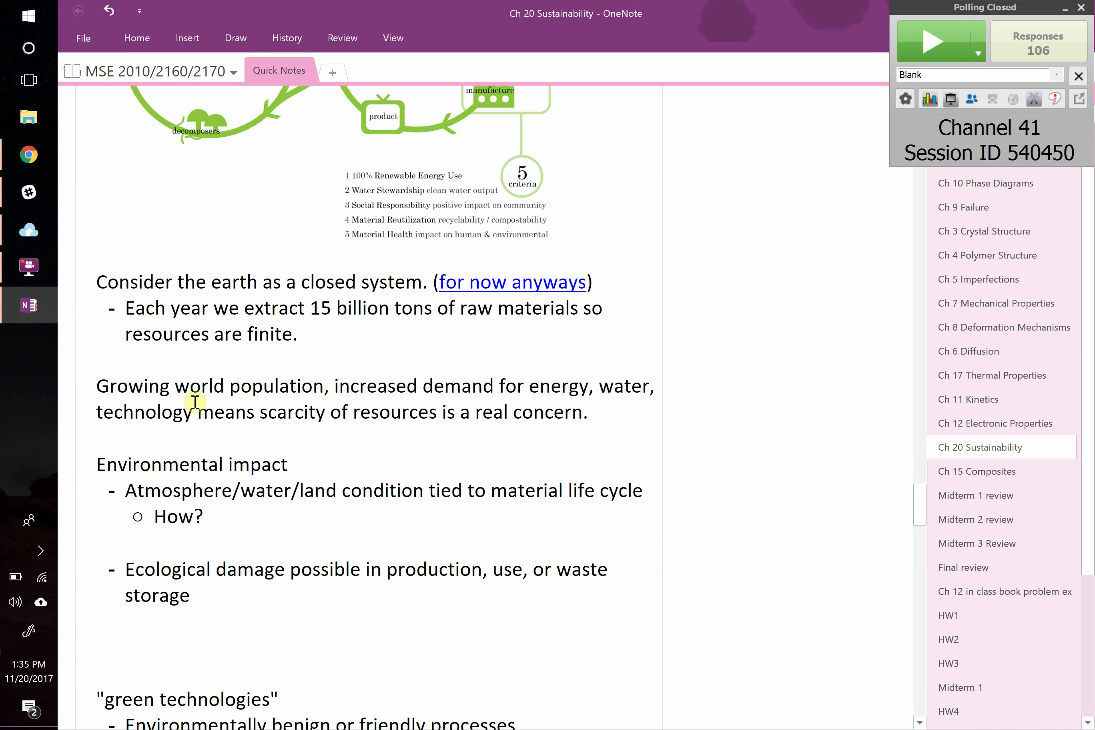
scroll(194, 402, down, 1)
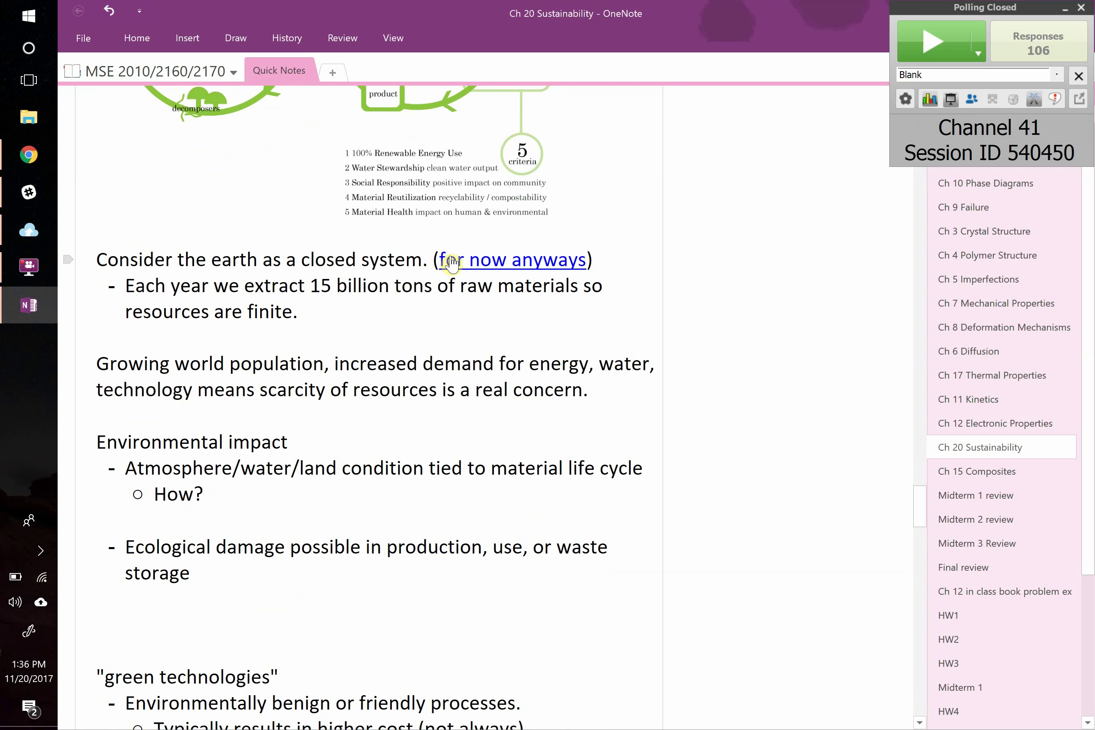
click(311, 266)
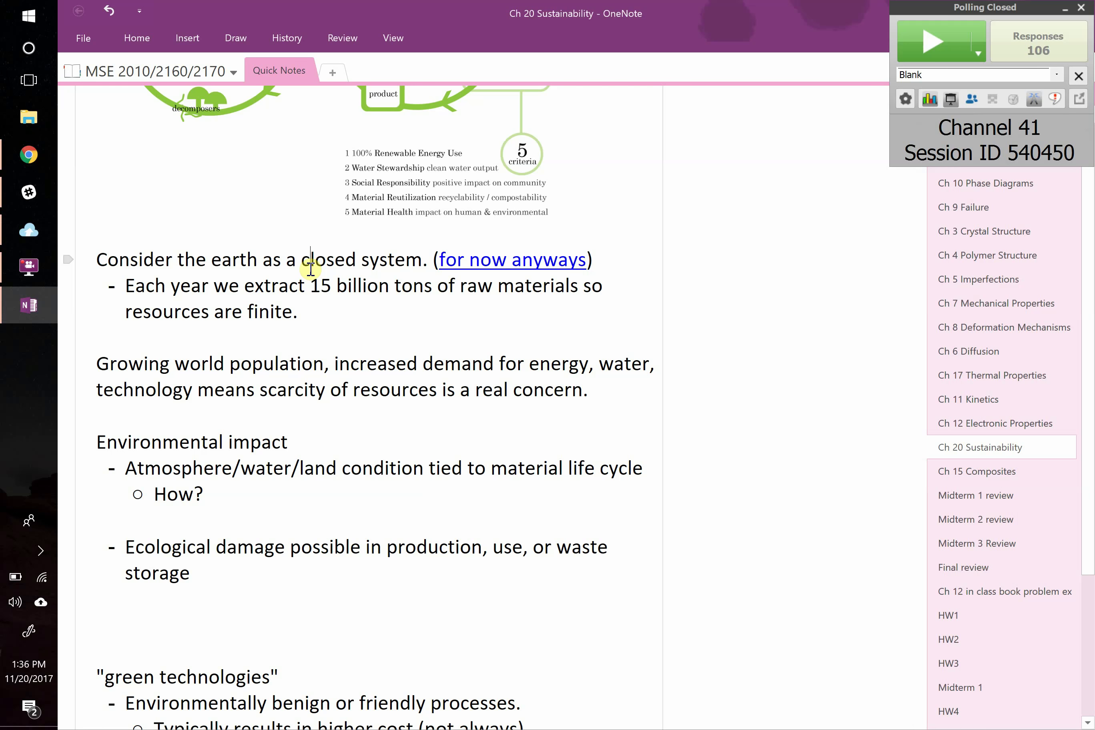
scroll(311, 270, down, 3)
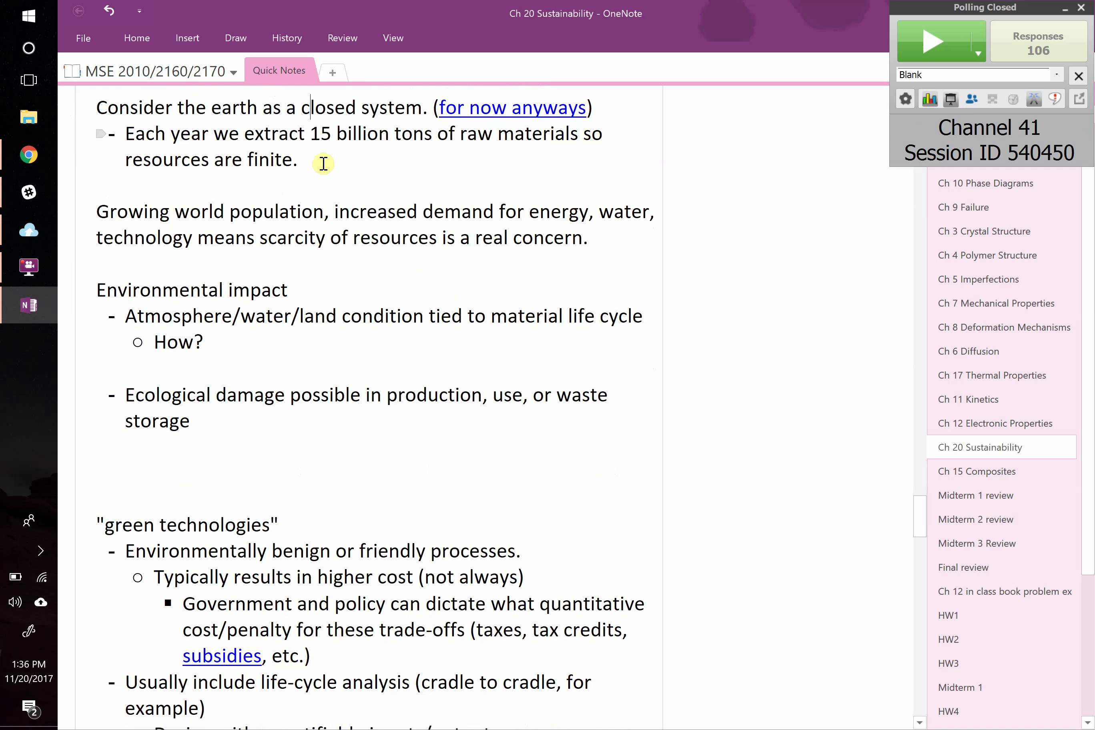
double_click(344, 136)
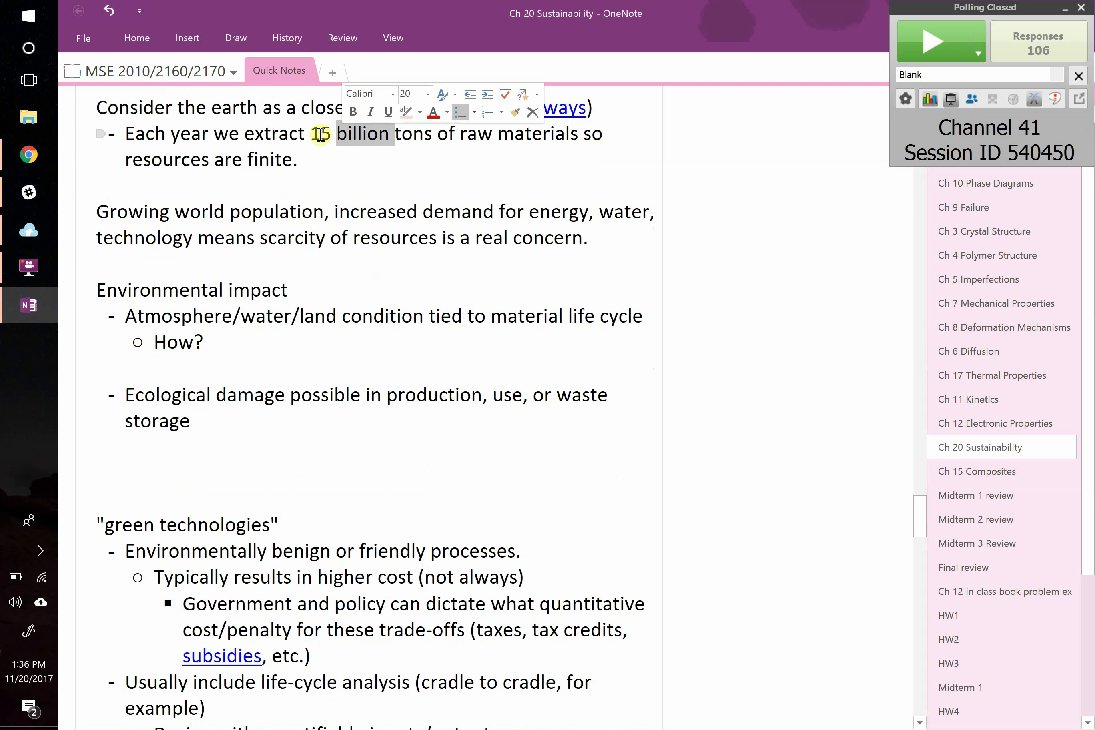
click(306, 136)
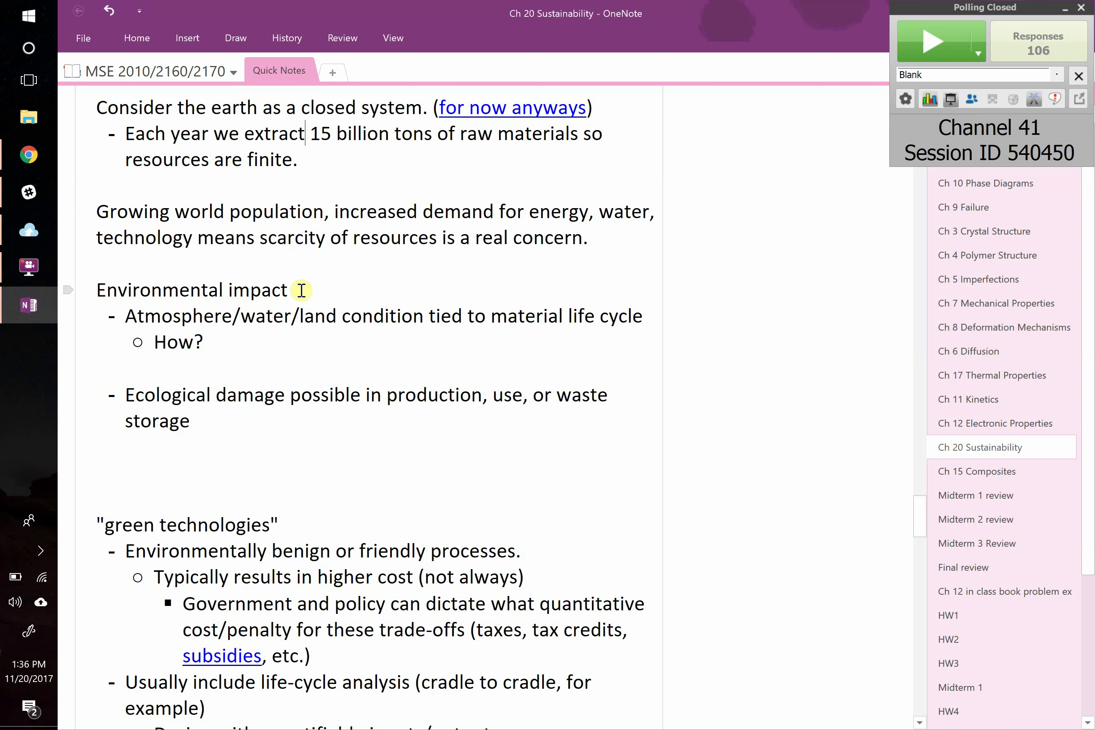
Scroll down through the Environmental impact and 'green technologies' notes toward the Recycling section.
scroll(301, 291, down, 2)
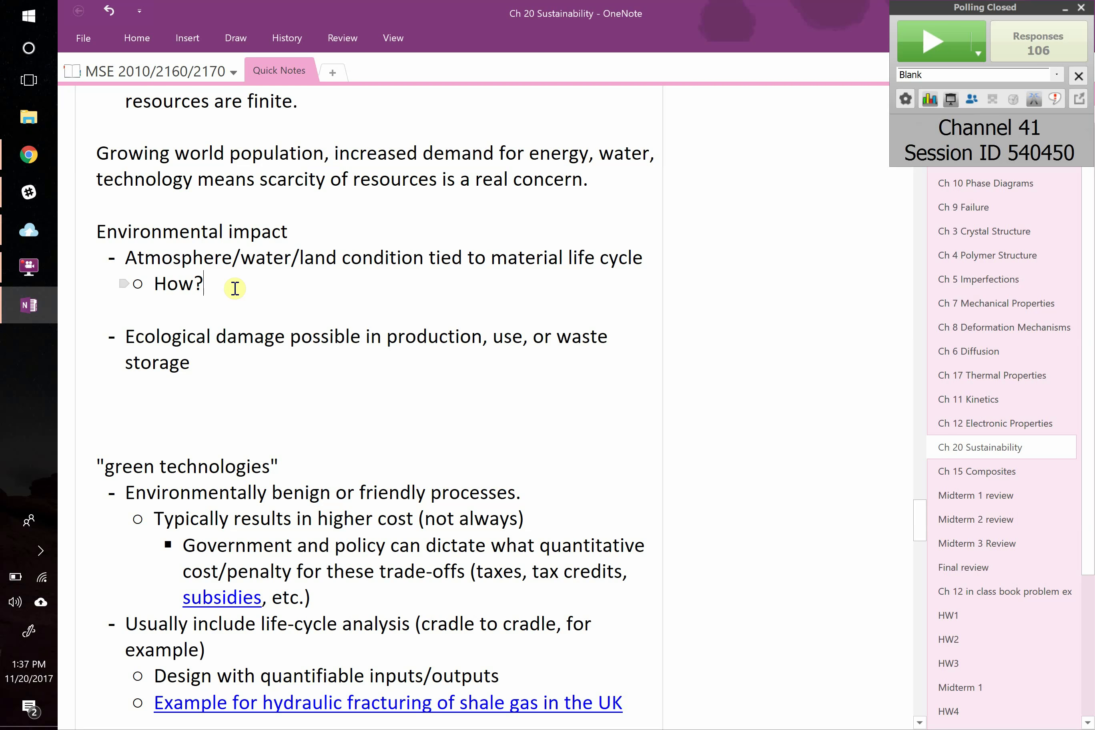
scroll(234, 288, down, 3)
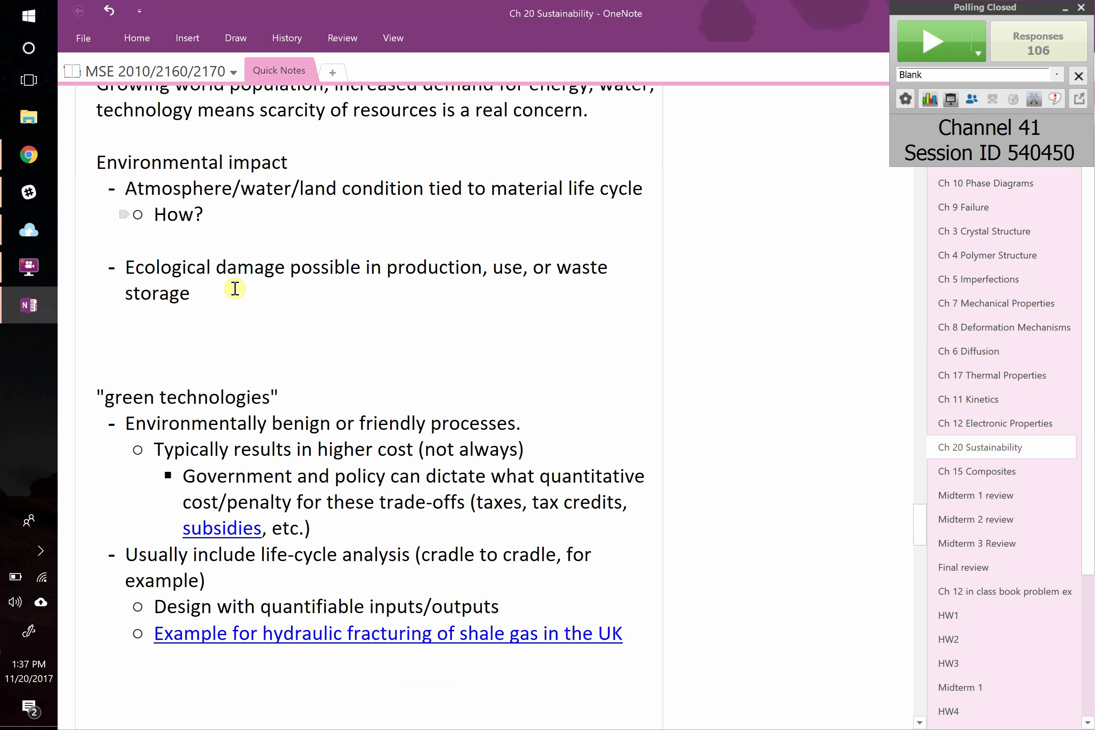
scroll(235, 289, down, 10)
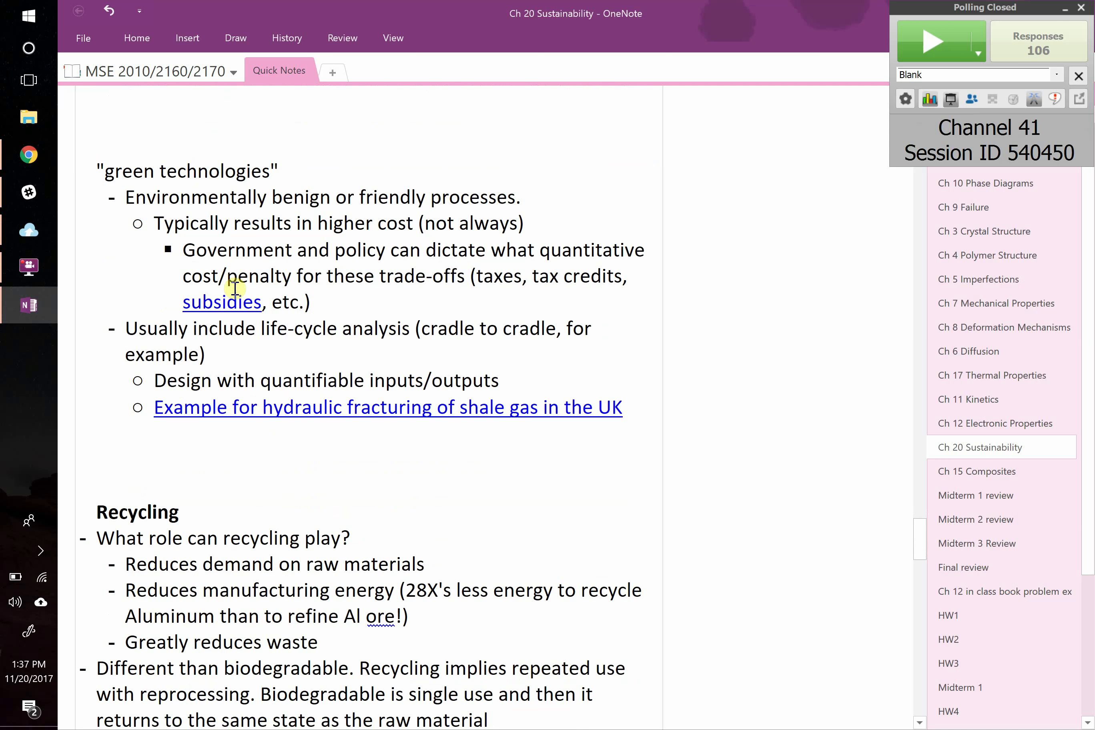
Scroll until the Recycling heading sits at the top and the Metals bullets show.
scroll(235, 289, down, 2)
scroll(235, 288, down, 5)
scroll(235, 288, down, 7)
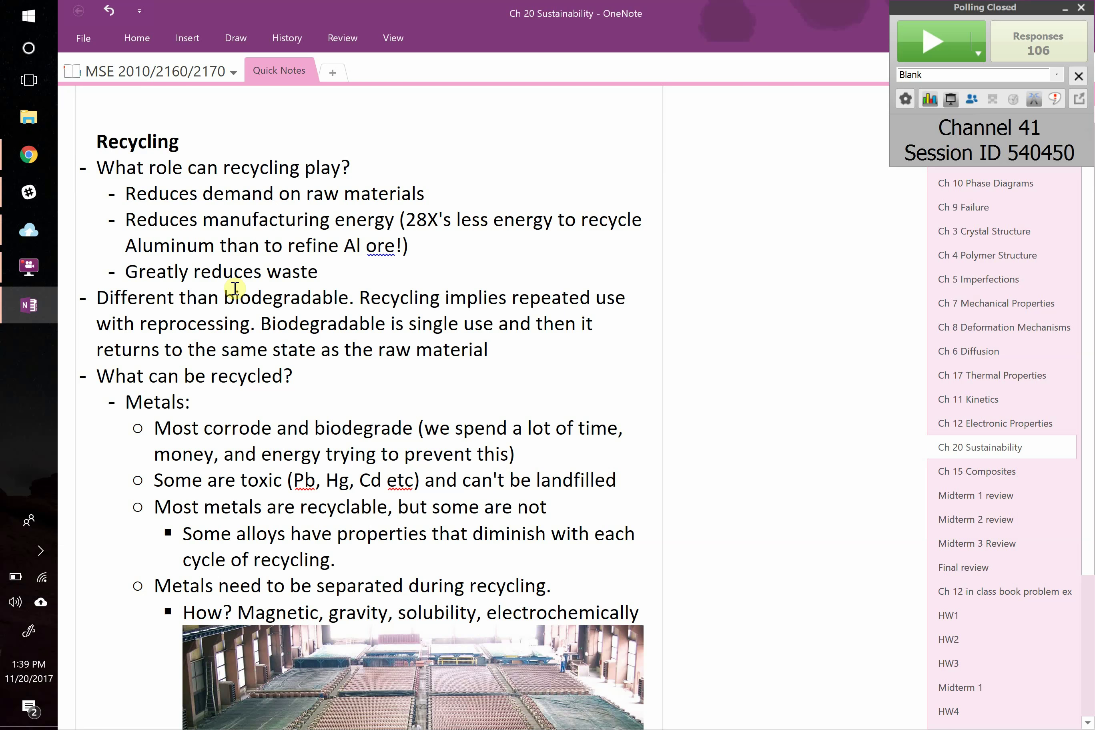
triple_click(183, 254)
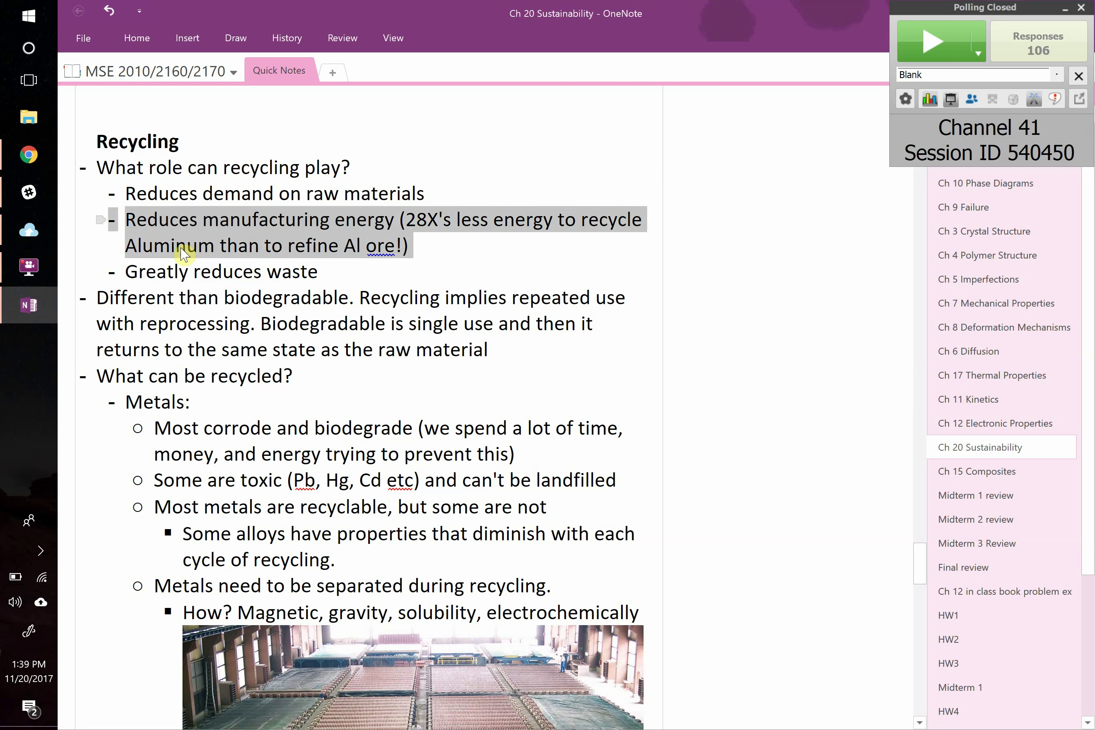
click(181, 251)
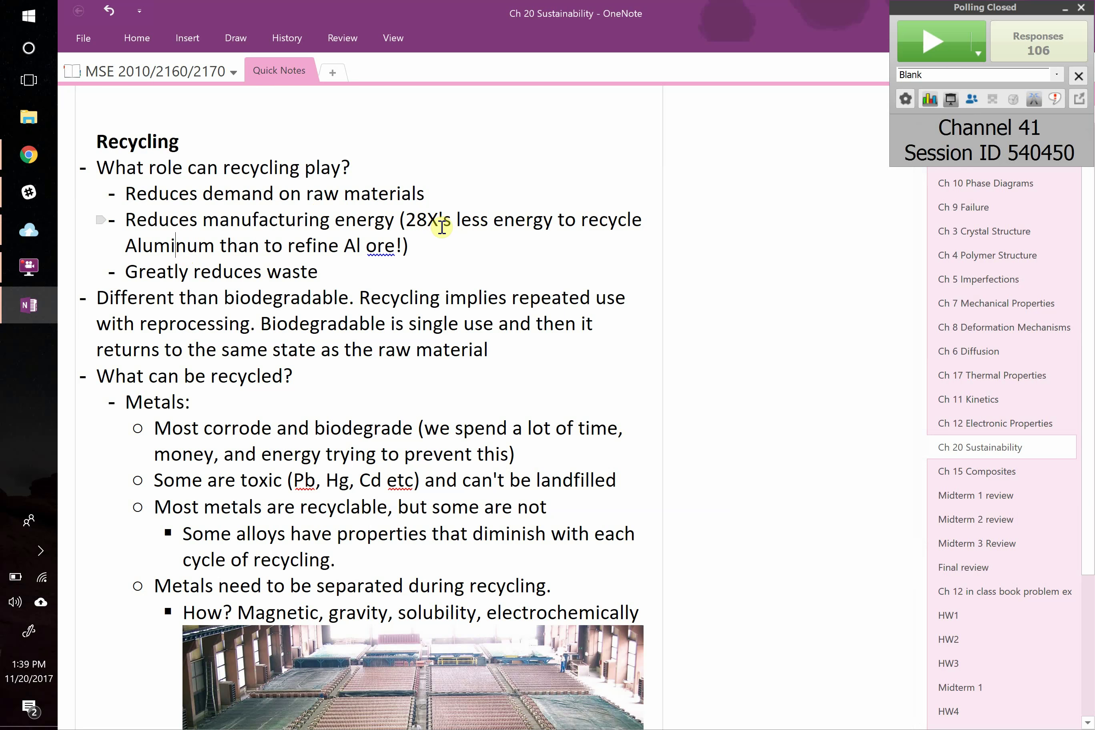
click(213, 272)
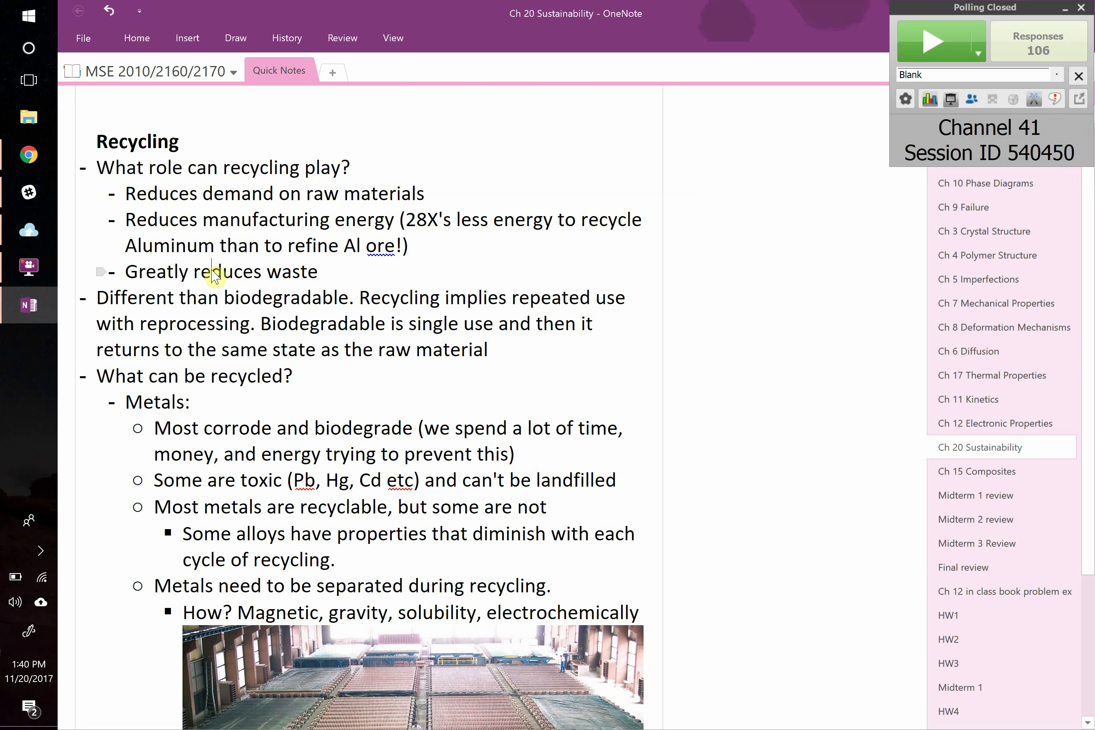
Scroll down to the refinery tank-hall photo and the copper electrorefining diagram.
scroll(227, 359, down, 3)
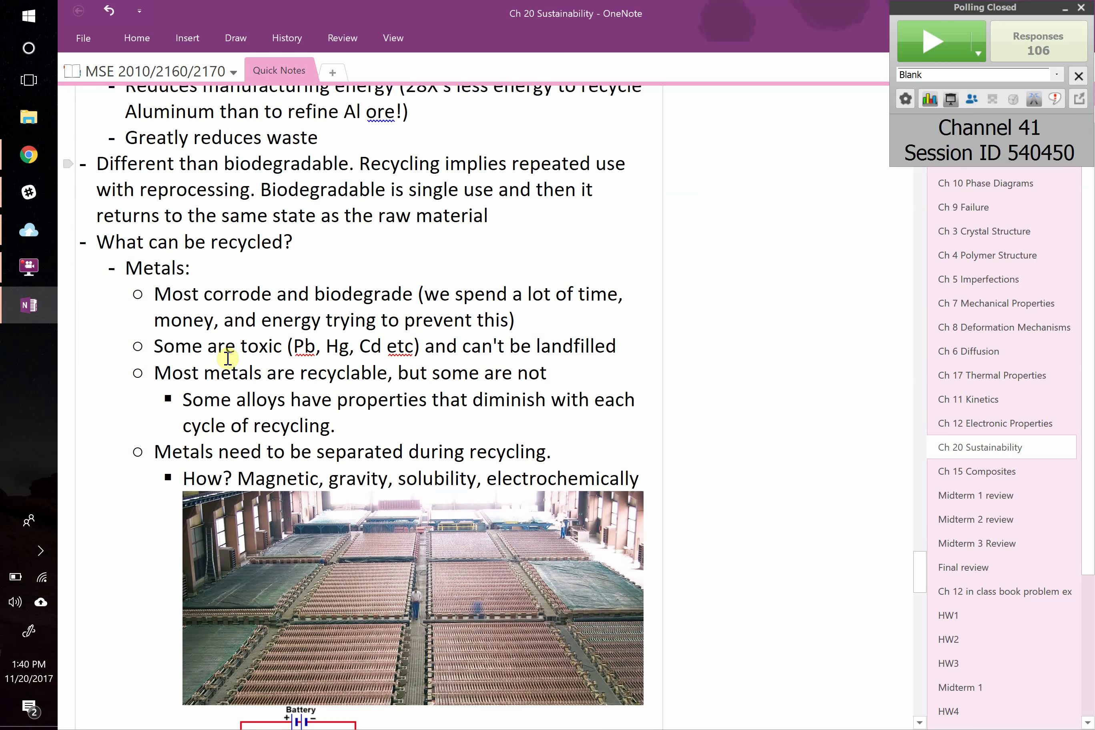
scroll(228, 359, down, 2)
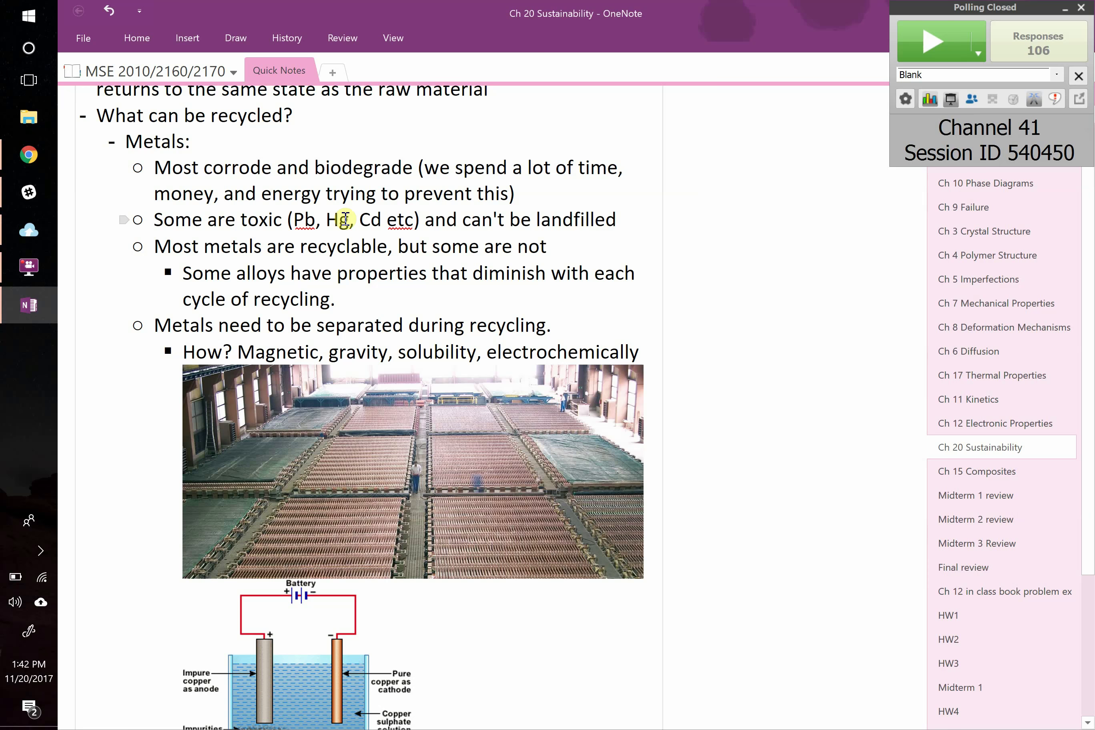
Scroll past the refining diagram to the Coatings bullet and the start of the Glass section.
scroll(314, 247, down, 1)
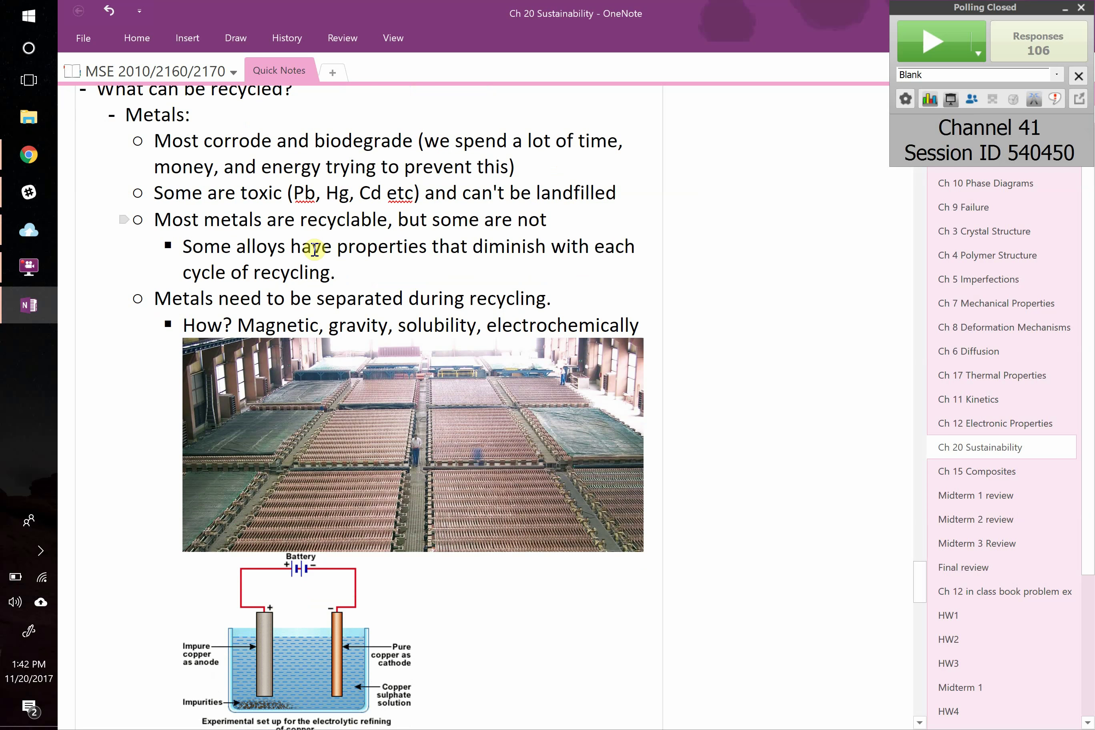
scroll(315, 248, down, 3)
scroll(314, 249, down, 1)
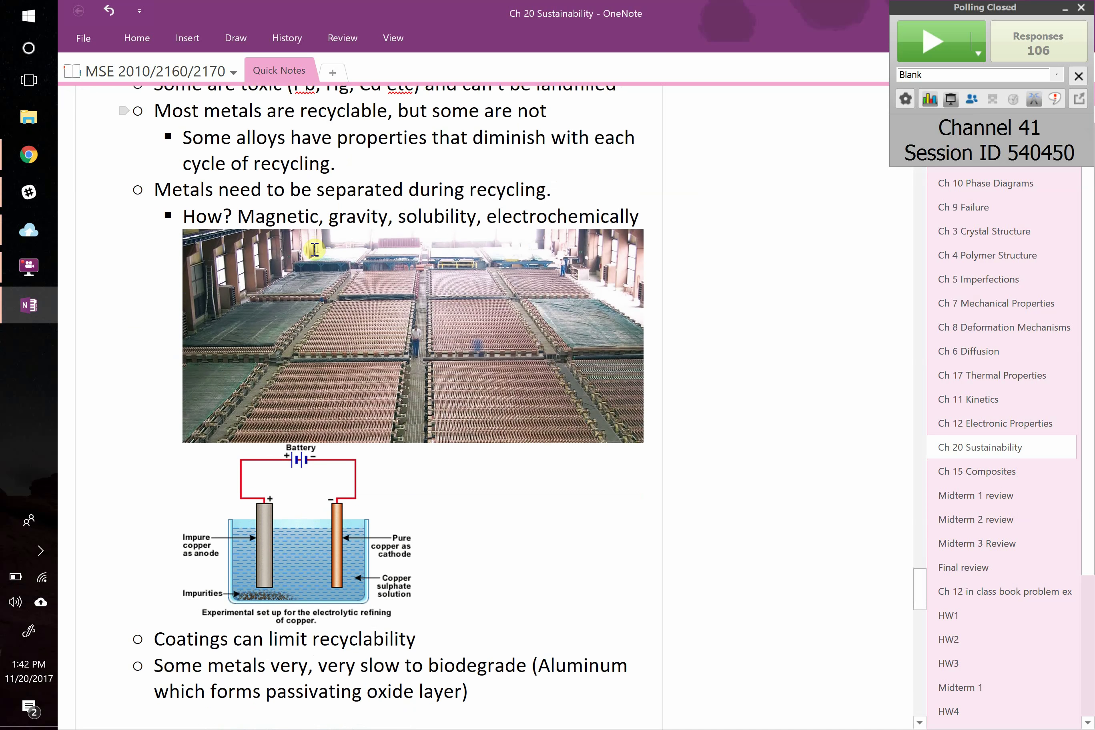
scroll(314, 248, down, 2)
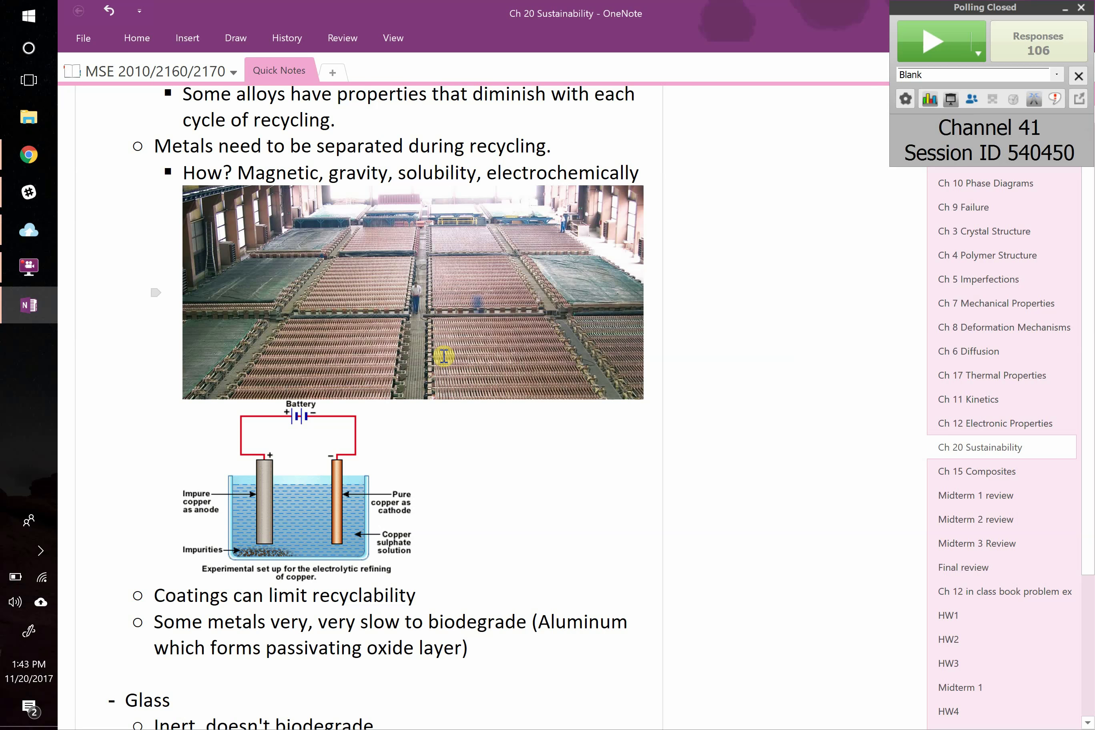
scroll(564, 477, down, 10)
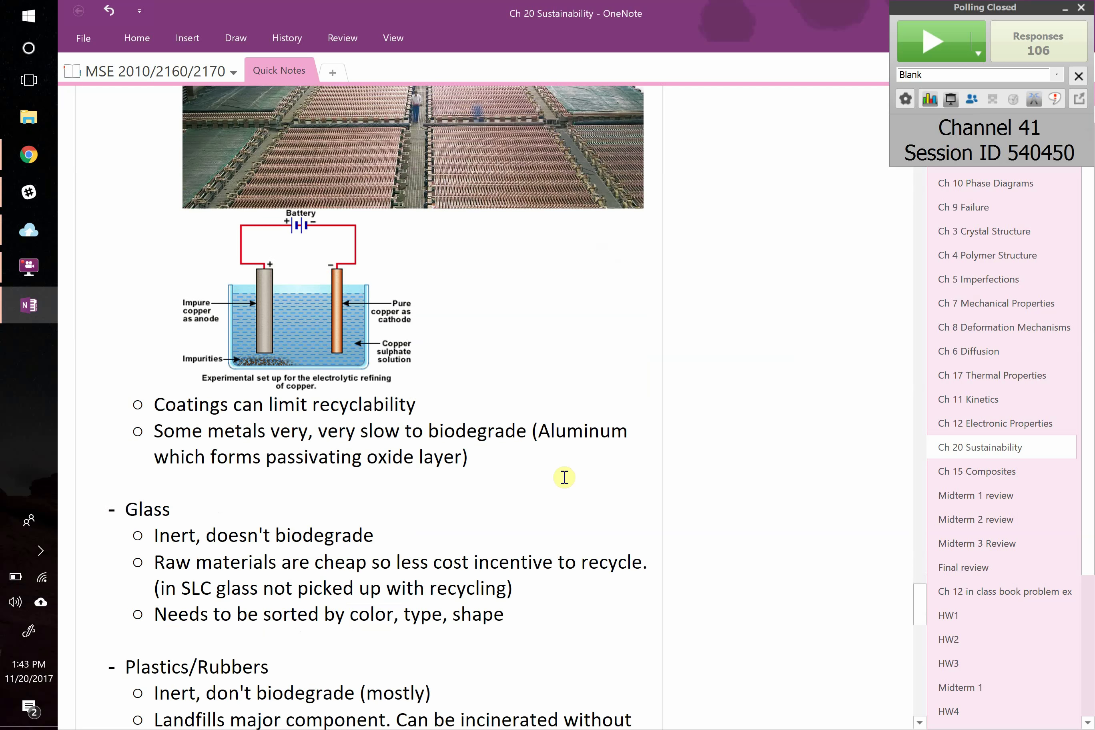
scroll(563, 477, down, 5)
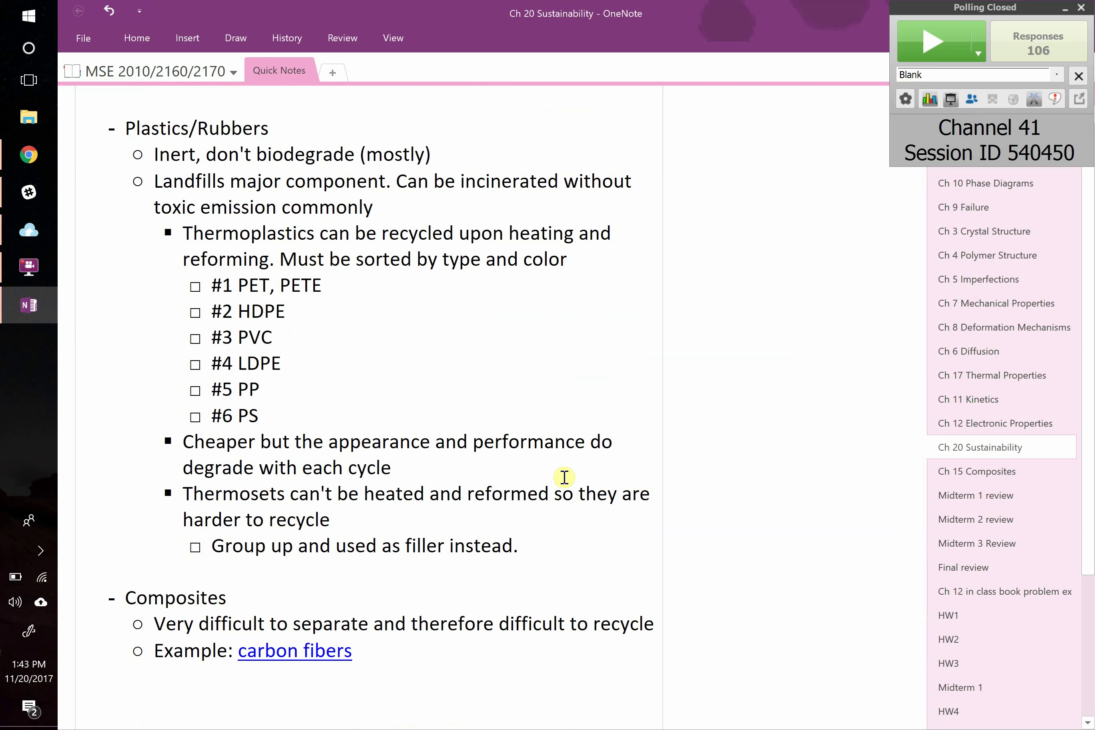
scroll(565, 477, up, 10)
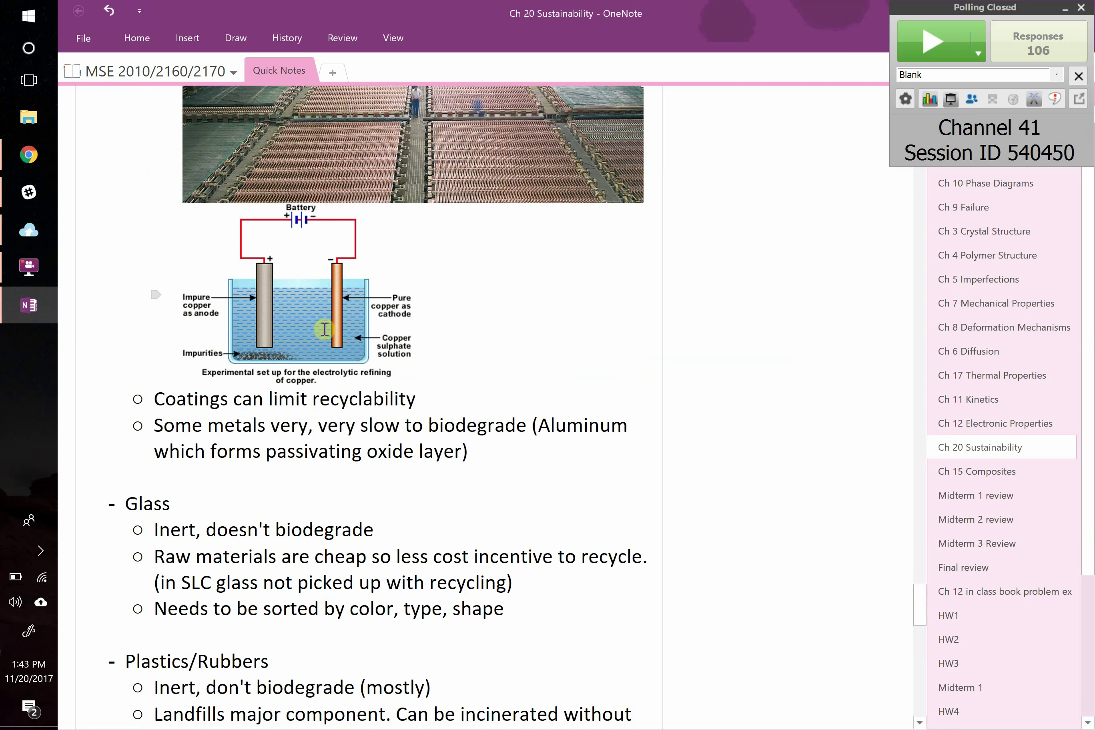
scroll(325, 328, down, 8)
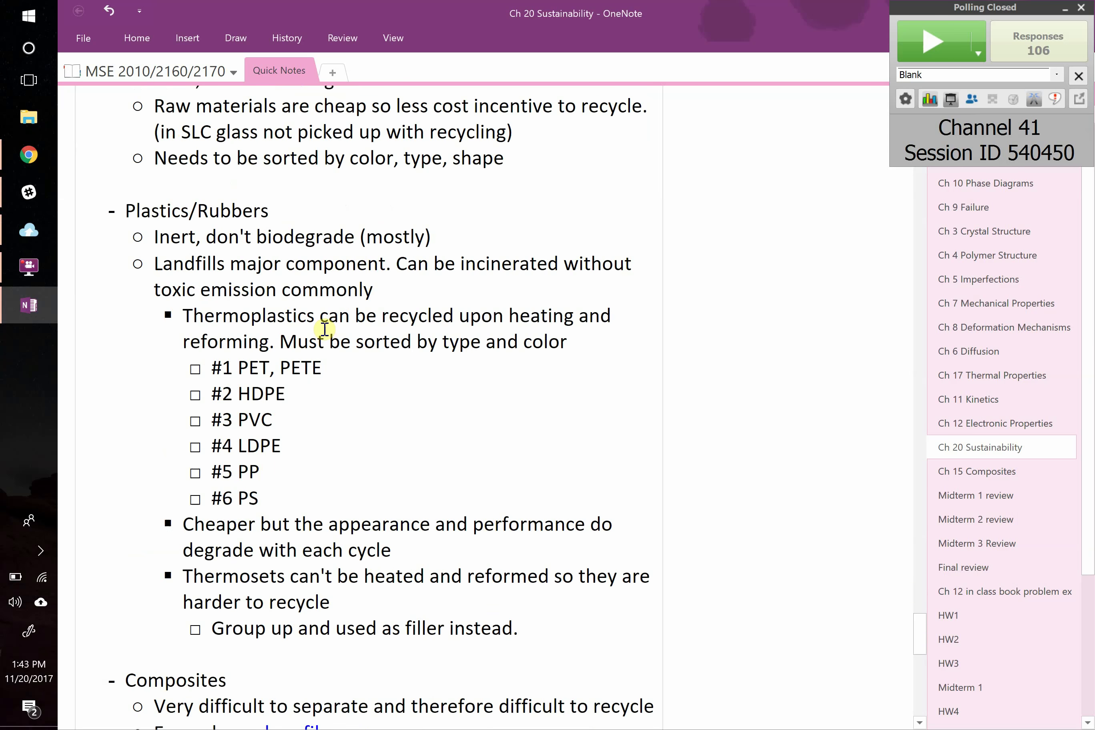
scroll(324, 329, down, 2)
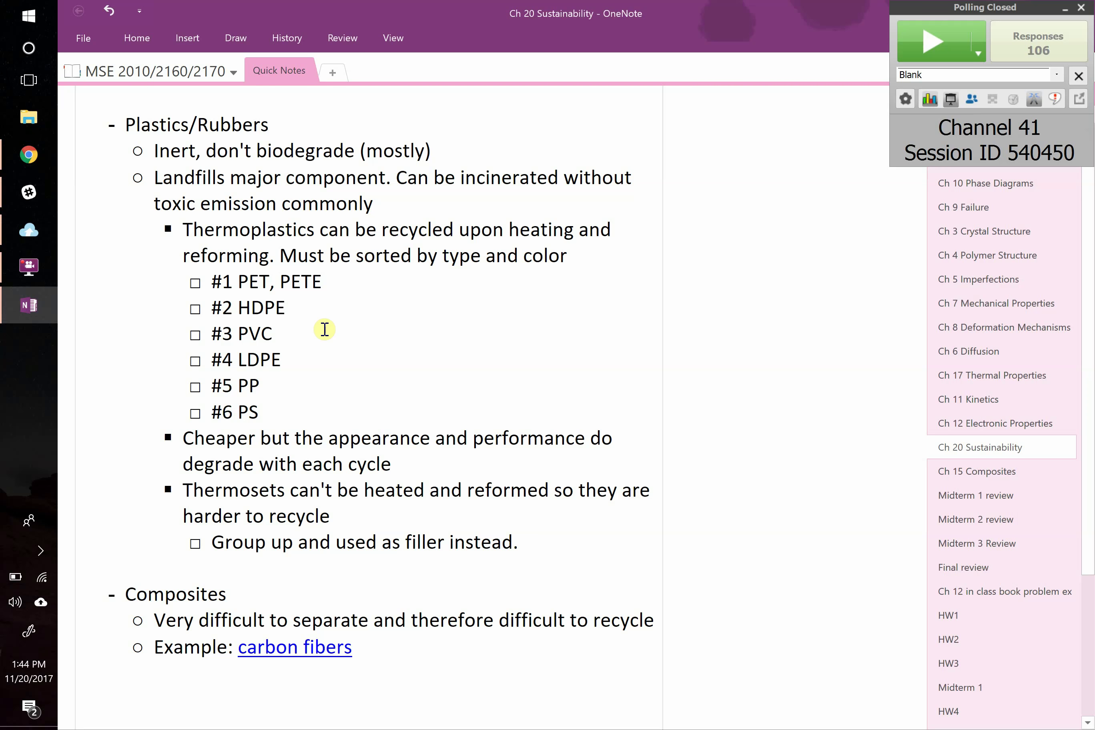
Scroll to the 'So what's the solution?' section showing the Breakthrough book cover.
scroll(324, 330, down, 15)
scroll(324, 329, up, 5)
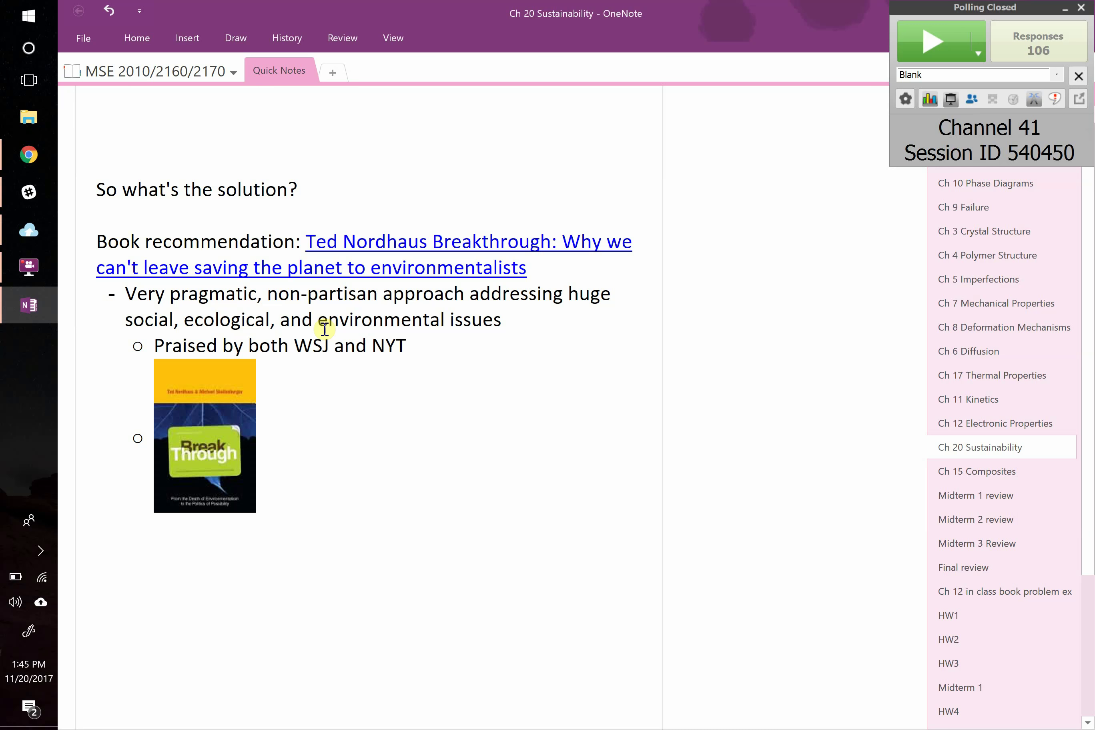
triple_click(322, 348)
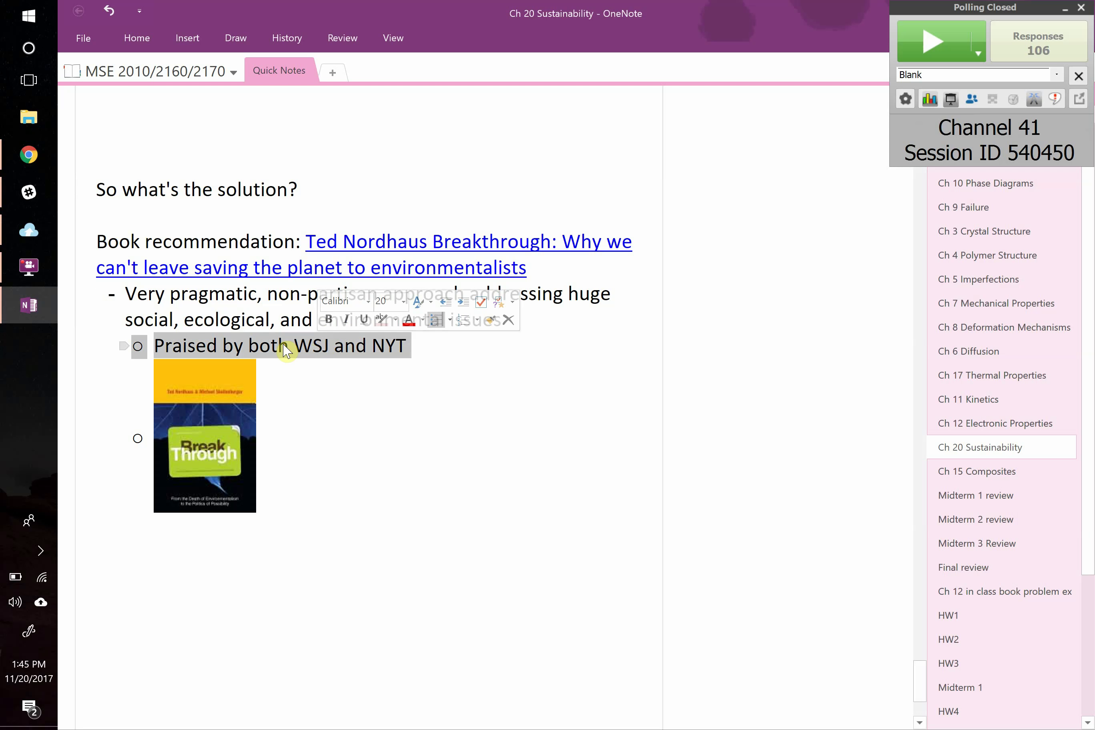
click(286, 351)
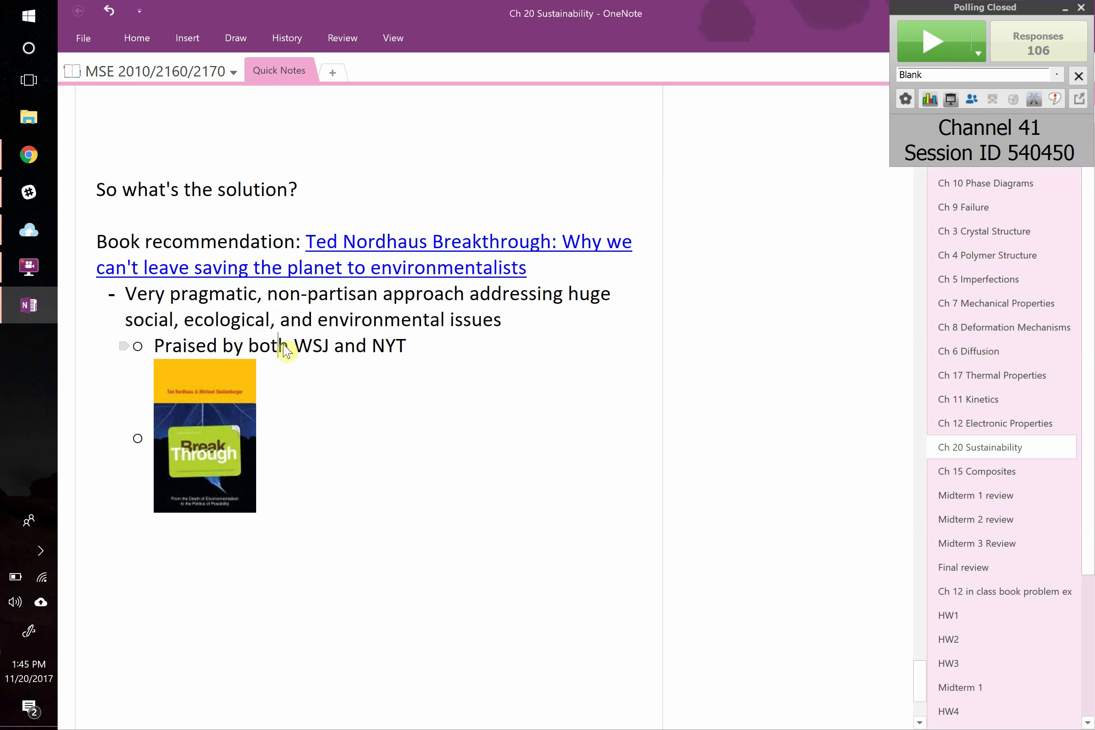